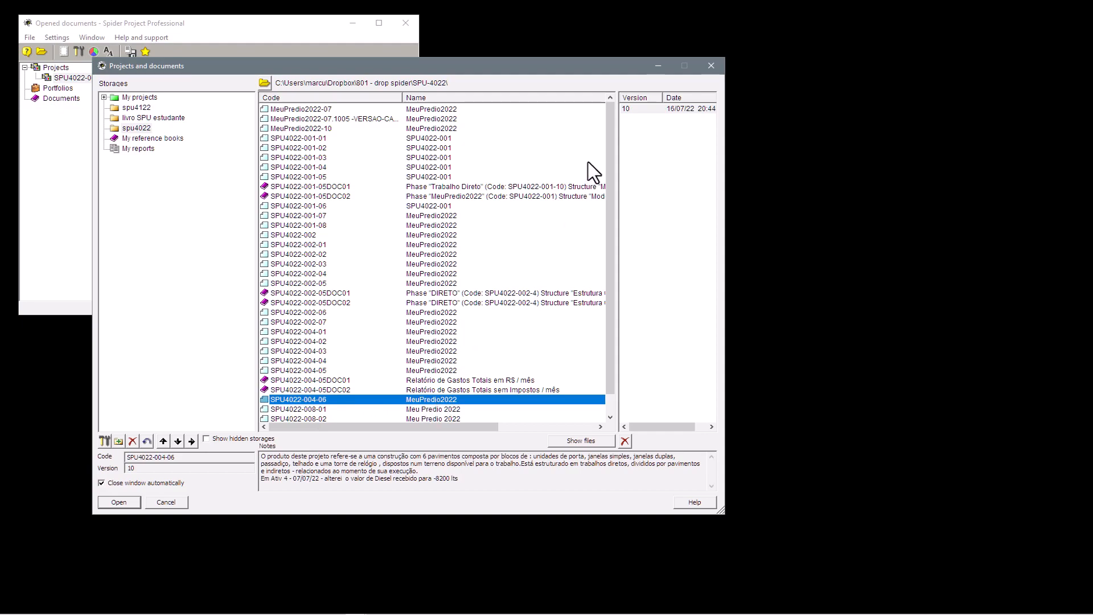
Select version 10 of project SPU4022-004-06, open its SPU-4022 storage folder in File Explorer and bring the folder window fully into view.
{"action": "left_click", "coordinate": [647, 110]}
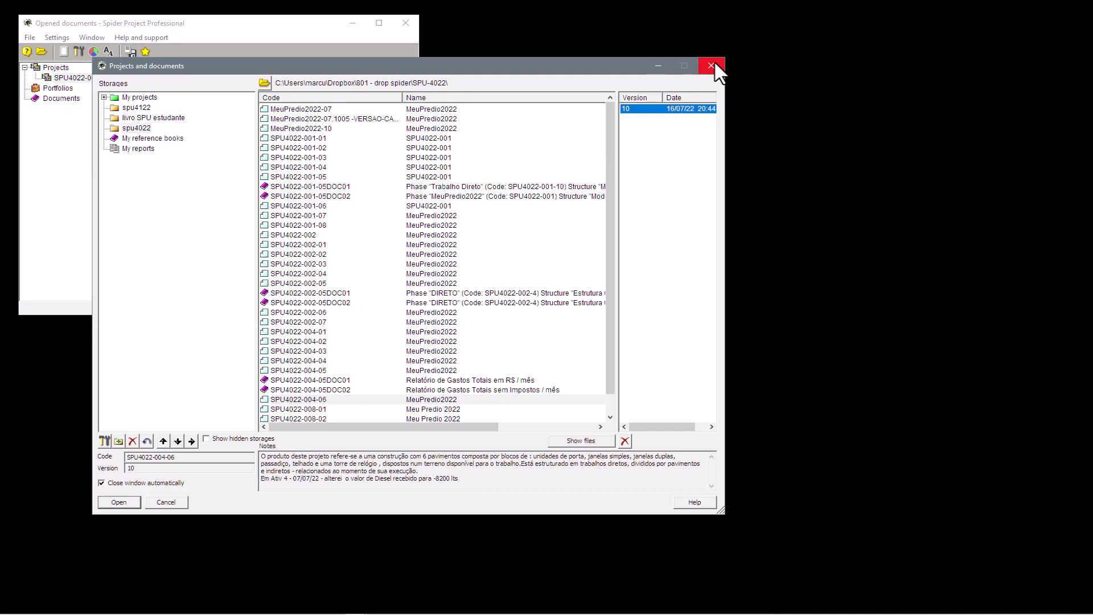
{"action": "left_click", "coordinate": [265, 83]}
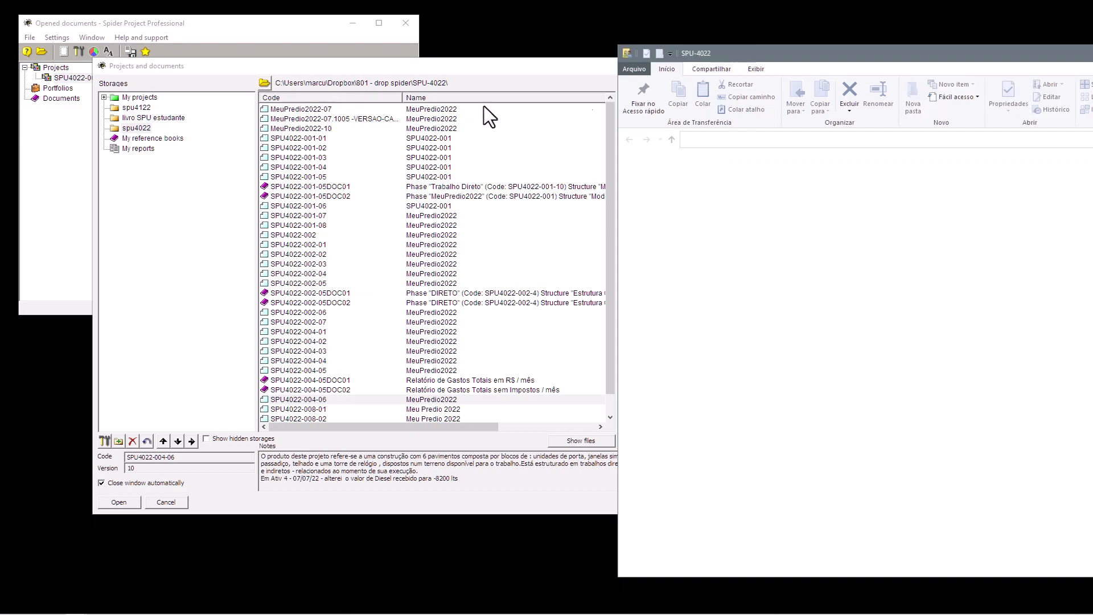
{"action": "left_click_drag", "start_coordinate": [910, 53], "coordinate": [333, 46]}
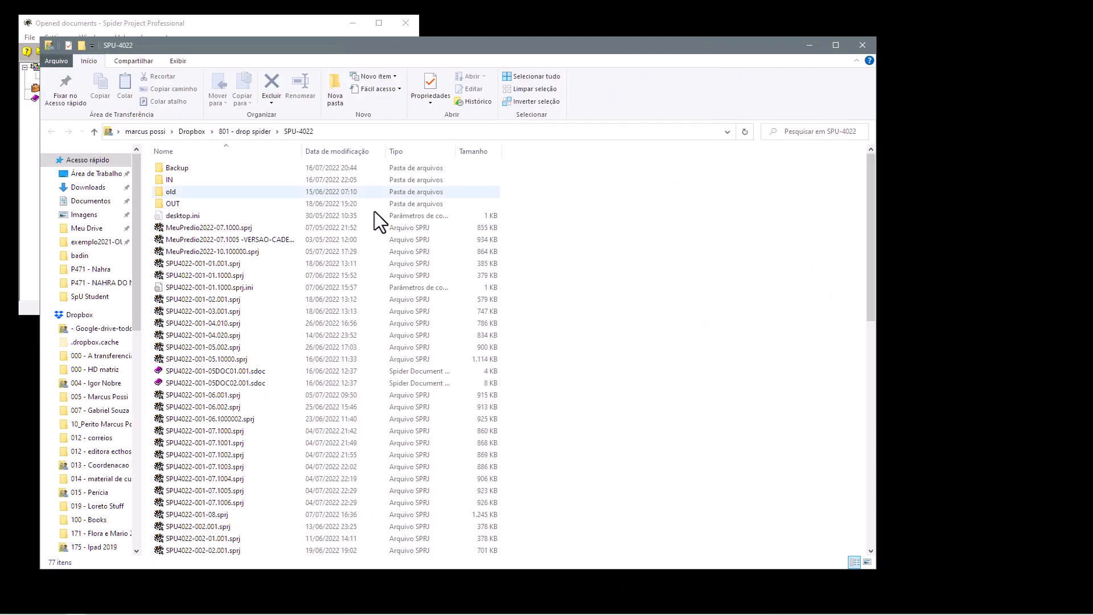
Sort the SPU-4022 folder's files by type and widen the name column to fit the full file names.
{"action": "left_click", "coordinate": [414, 152]}
{"action": "scroll", "coordinate": [422, 248], "scroll_direction": "down", "scroll_amount": 3}
{"action": "scroll", "coordinate": [421, 249], "scroll_direction": "down", "scroll_amount": 11}
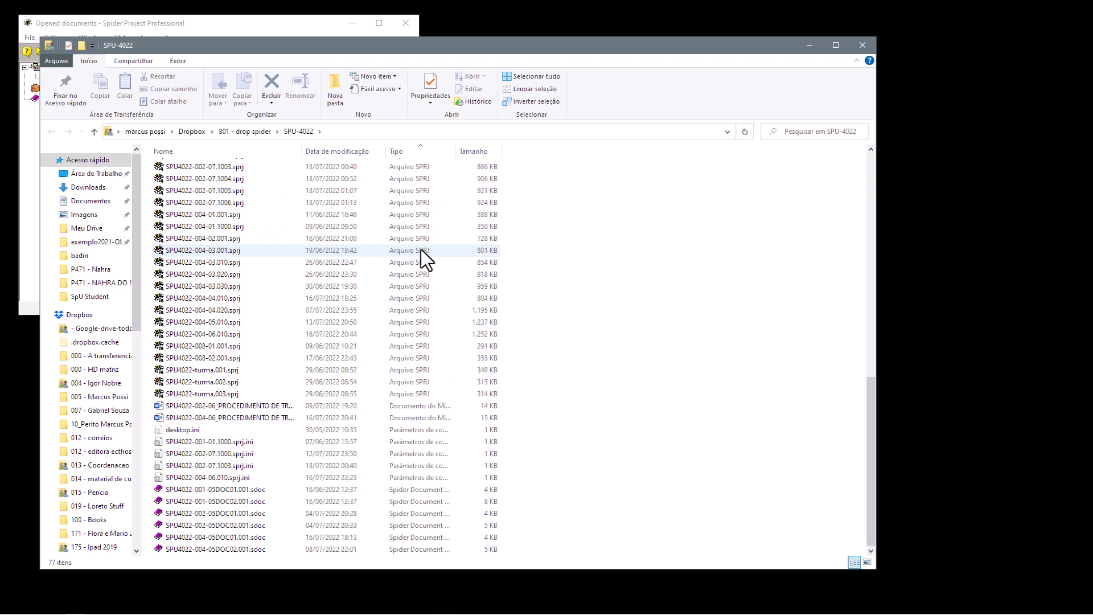
{"action": "double_click", "coordinate": [301, 151]}
Open the SPU4022-004-06 work procedure document in Word and move its window clear of the other open document.
{"action": "left_click", "coordinate": [227, 418]}
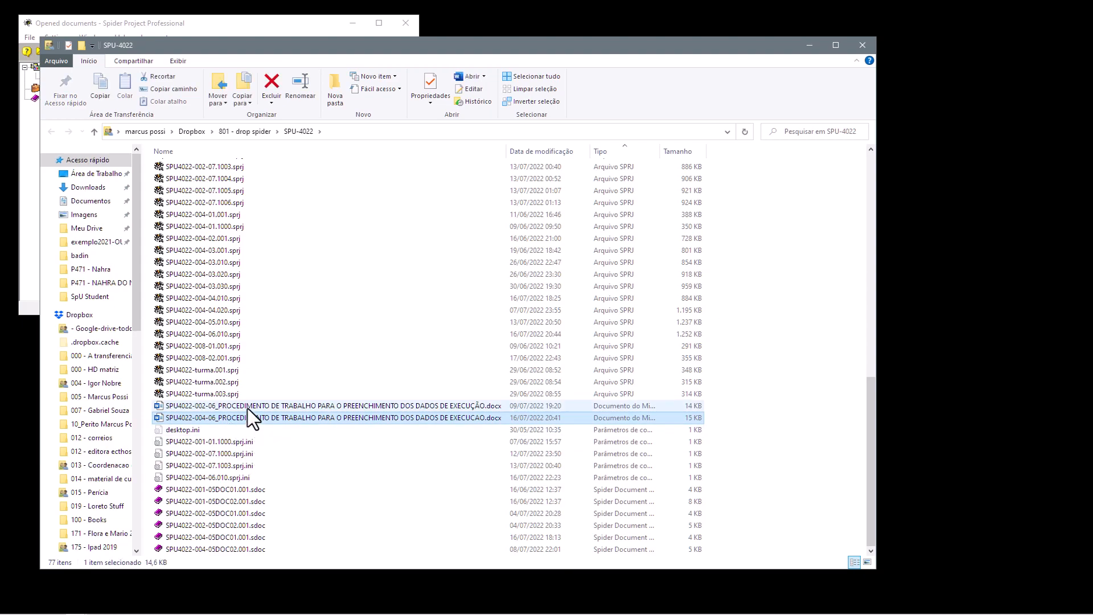
{"action": "double_click", "coordinate": [248, 417]}
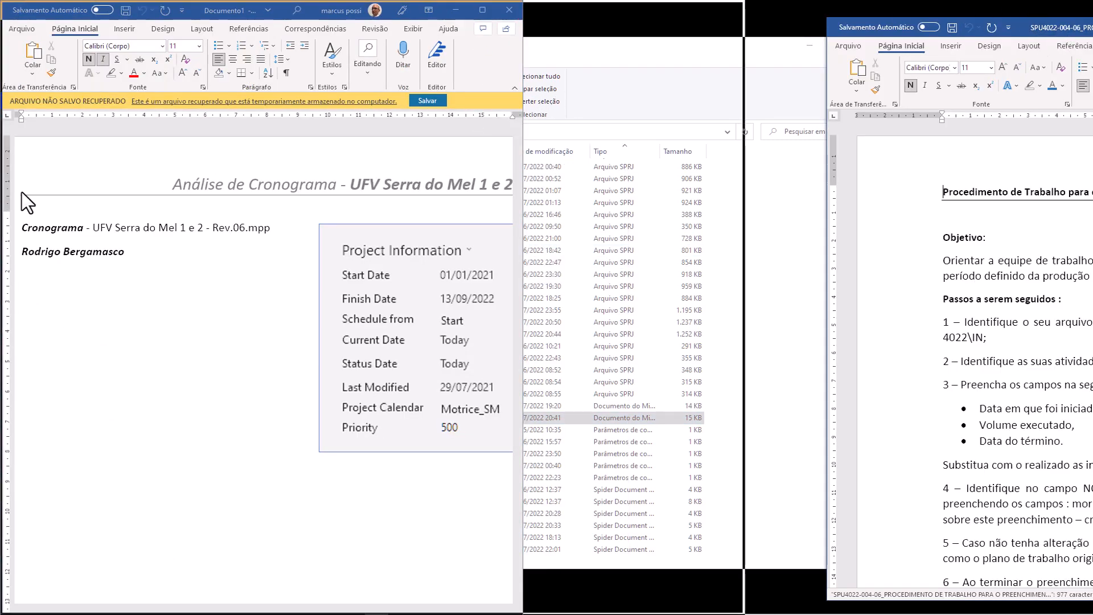
{"action": "left_click_drag", "start_coordinate": [6, 193], "coordinate": [1, 193]}
{"action": "left_click_drag", "start_coordinate": [746, 4], "coordinate": [556, 23]}
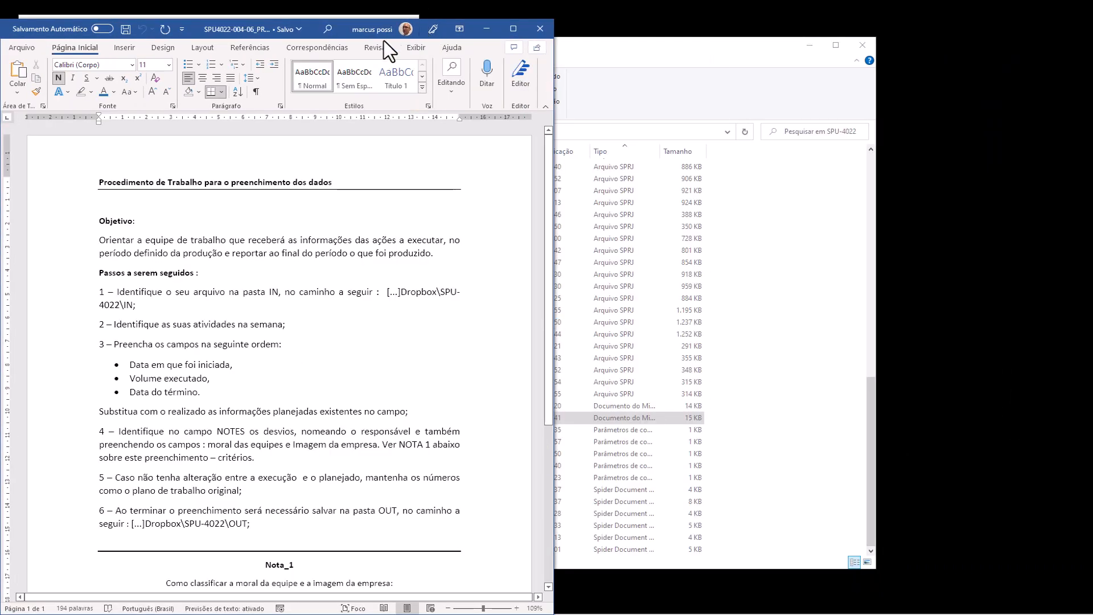
{"action": "left_click_drag", "start_coordinate": [339, 34], "coordinate": [1, 1]}
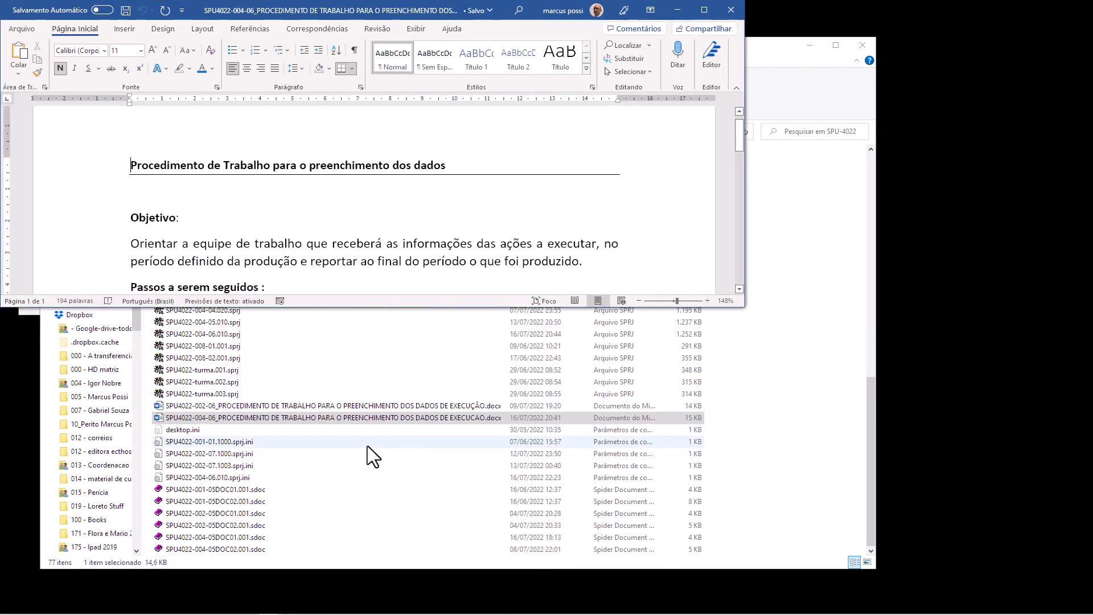
Open the SPU4022-002-06 work procedure document from the SPU-4022 folder and close the folder window.
{"action": "left_click", "coordinate": [319, 405]}
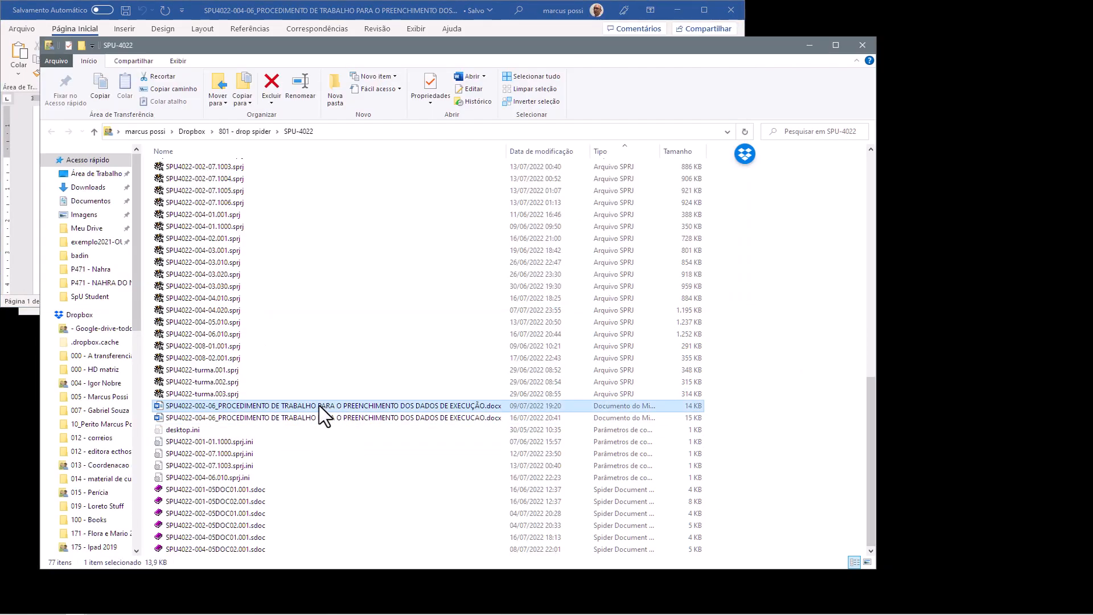
{"action": "left_click", "coordinate": [862, 46]}
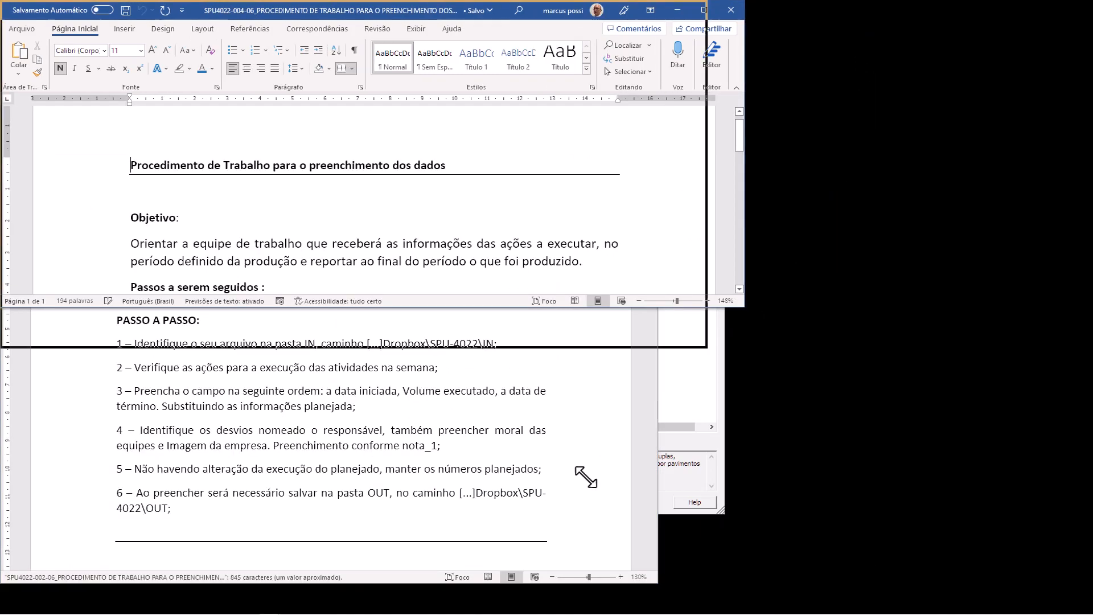
Arrange the SPU4022-002-06 and SPU4022-004-06 procedure documents side by side without overlap and read the latter down to the Nota_1 table.
{"action": "left_click_drag", "start_coordinate": [494, 15], "coordinate": [763, 24]}
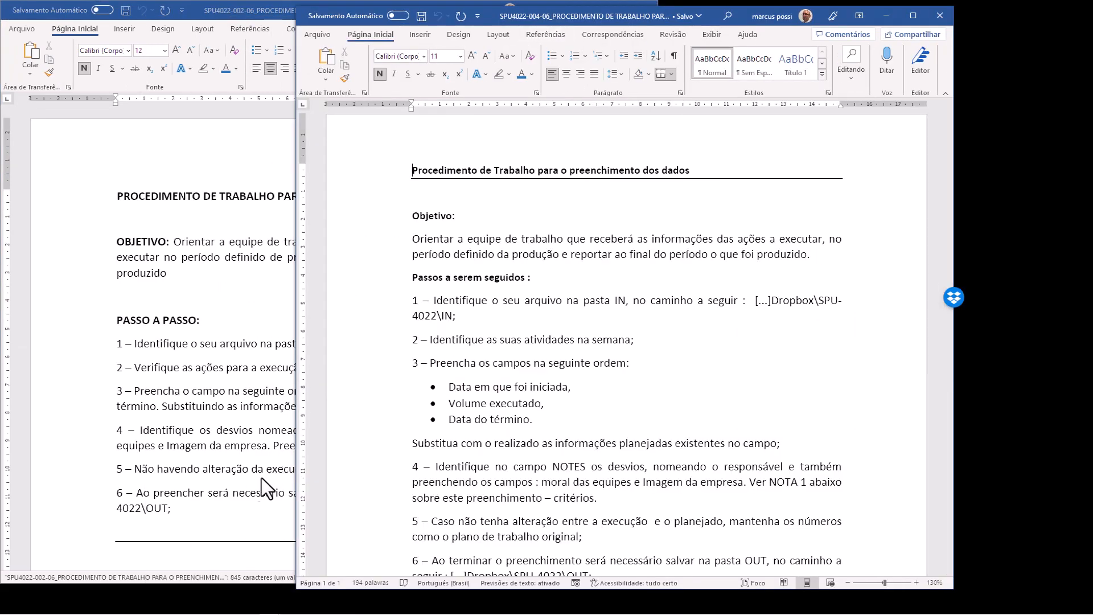
{"action": "left_click", "coordinate": [266, 471]}
{"action": "left_click_drag", "start_coordinate": [655, 576], "coordinate": [542, 613]}
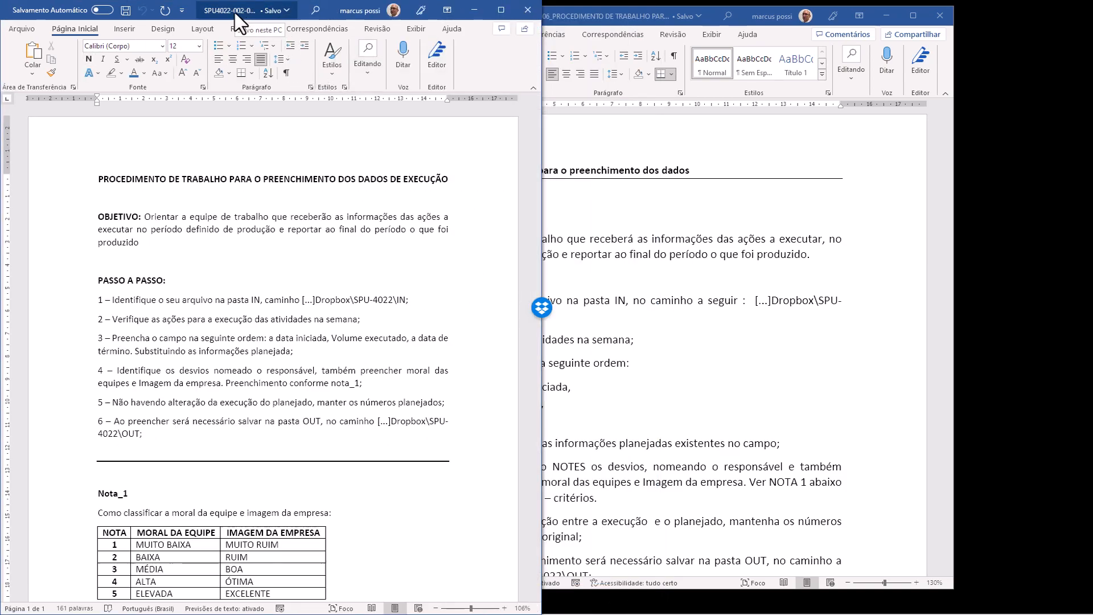
{"action": "left_click_drag", "start_coordinate": [541, 49], "coordinate": [647, 46]}
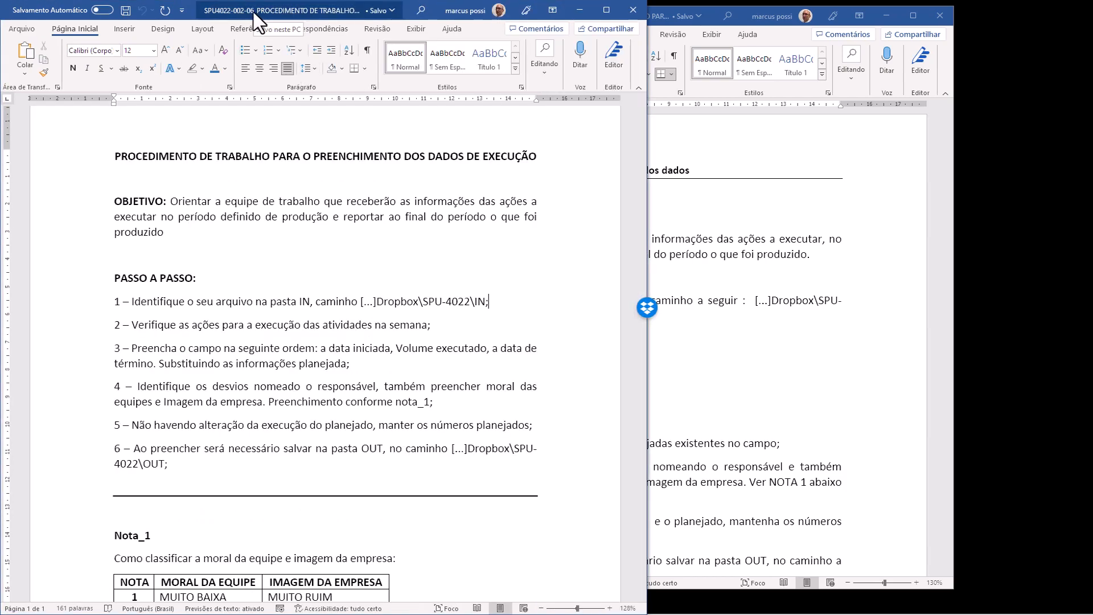
{"action": "left_click", "coordinate": [747, 47]}
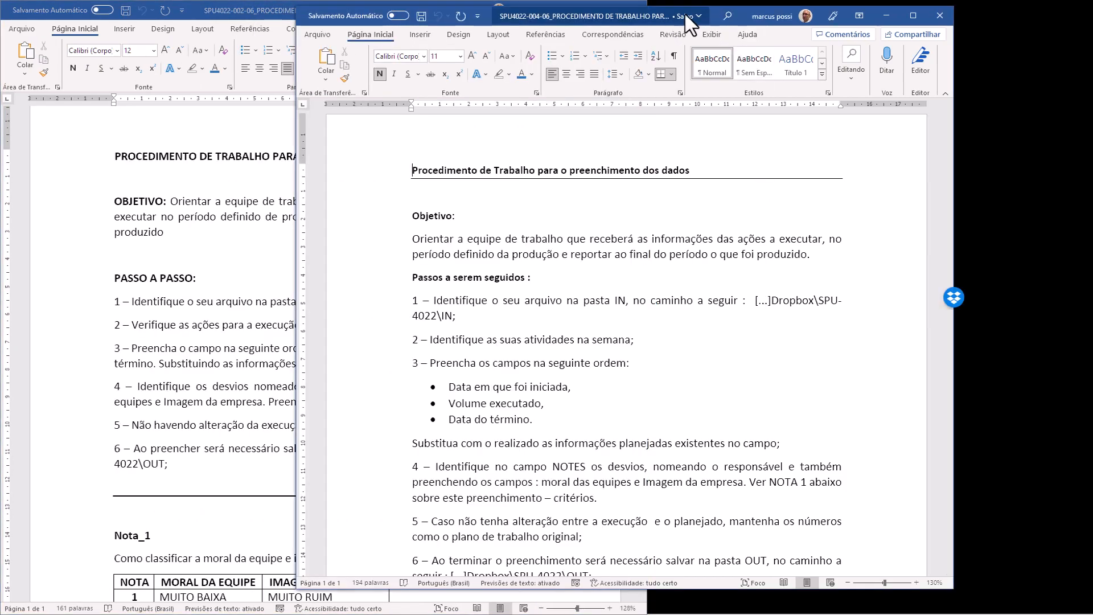
{"action": "left_click_drag", "start_coordinate": [699, 13], "coordinate": [728, 7]}
{"action": "left_click_drag", "start_coordinate": [341, 32], "coordinate": [341, 29]}
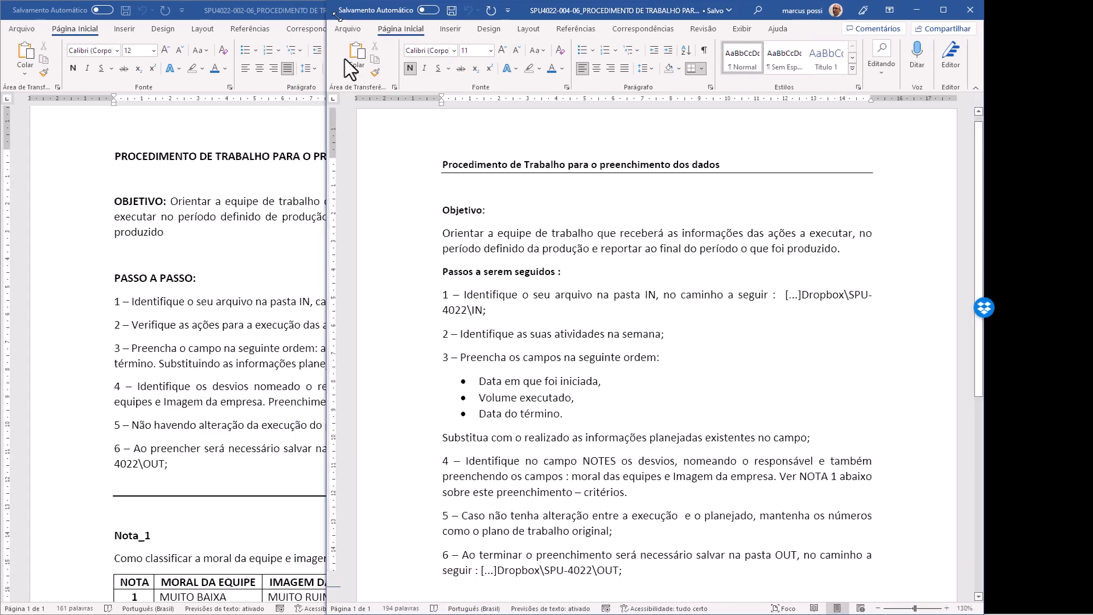
{"action": "left_click_drag", "start_coordinate": [326, 360], "coordinate": [507, 330]}
{"action": "left_click", "coordinate": [497, 313]}
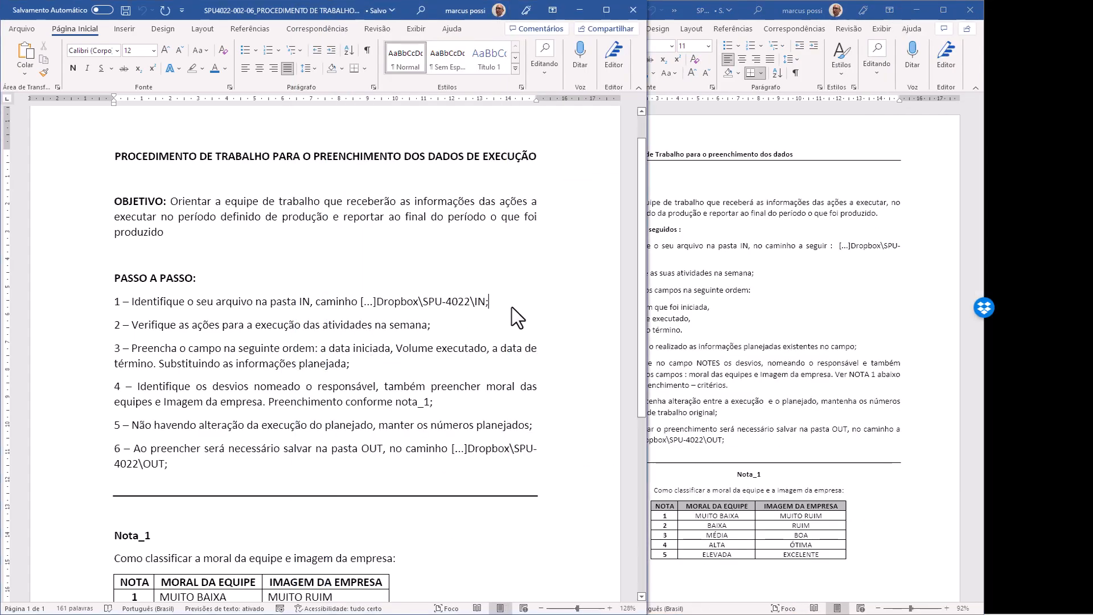
{"action": "left_click_drag", "start_coordinate": [646, 271], "coordinate": [468, 272]}
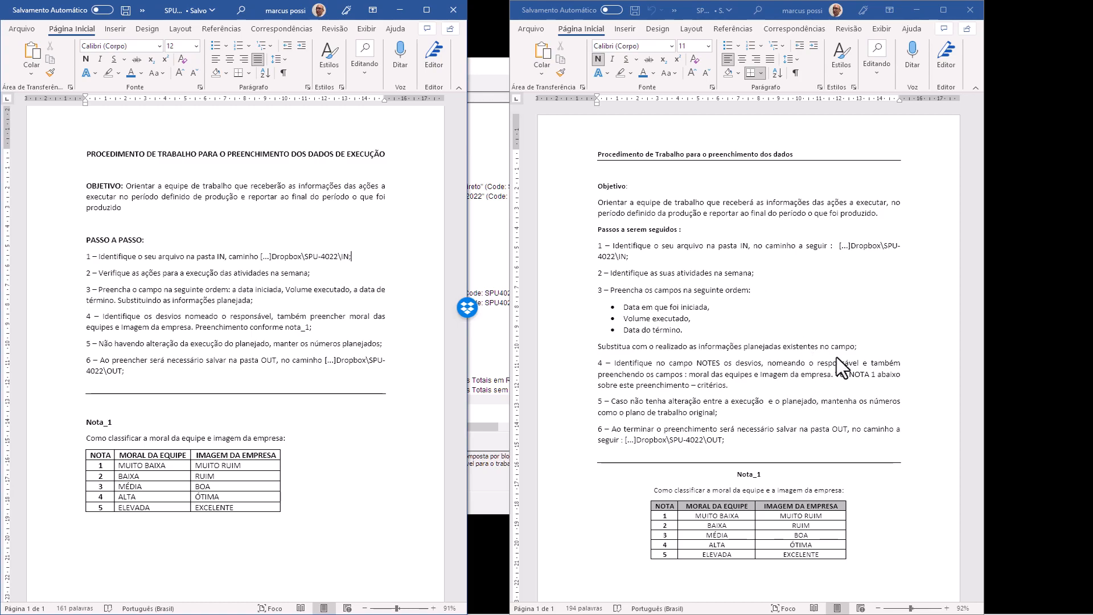
{"action": "scroll", "coordinate": [838, 359], "scroll_direction": "down", "scroll_amount": 3}
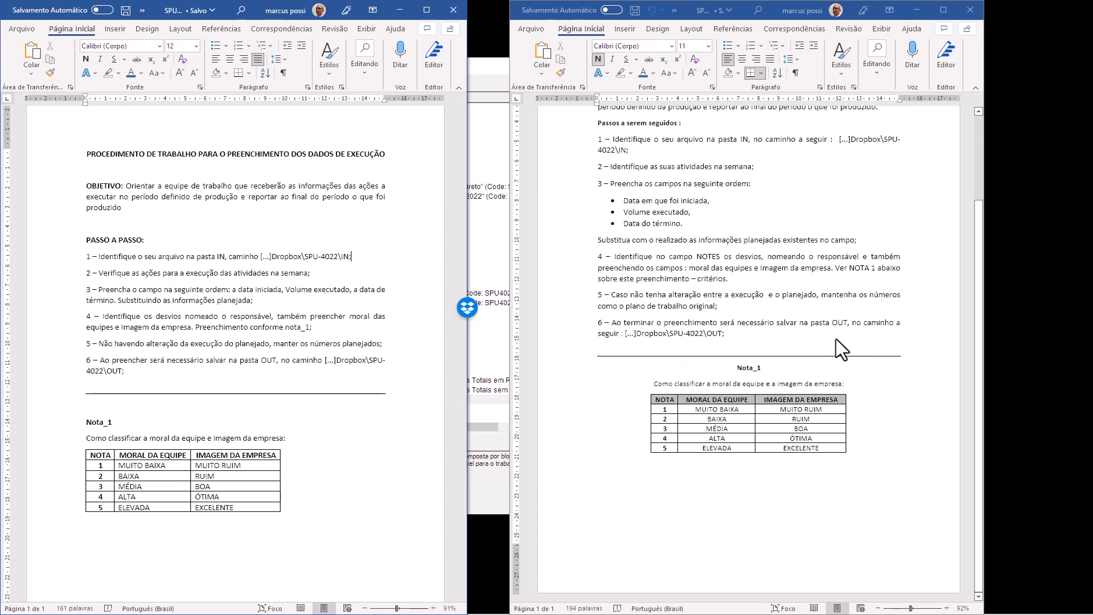
{"action": "scroll", "coordinate": [424, 407], "scroll_direction": "down", "scroll_amount": 3}
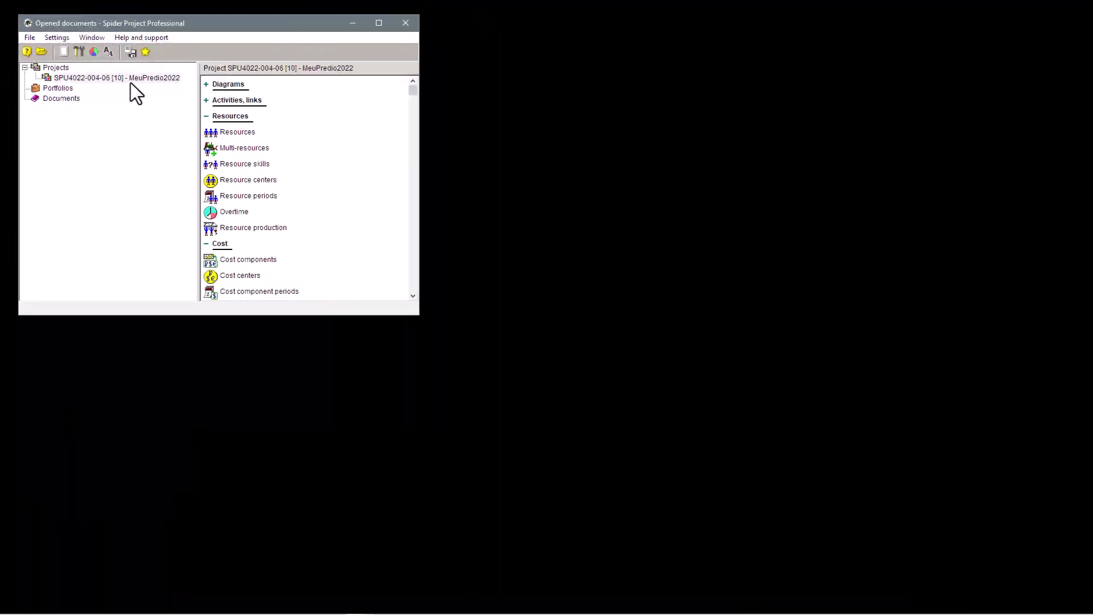
Open the Activity Gantt of project SPU4022-004-06 [10], widen its window to the full screen and expose the volume columns.
{"action": "double_click", "coordinate": [131, 81]}
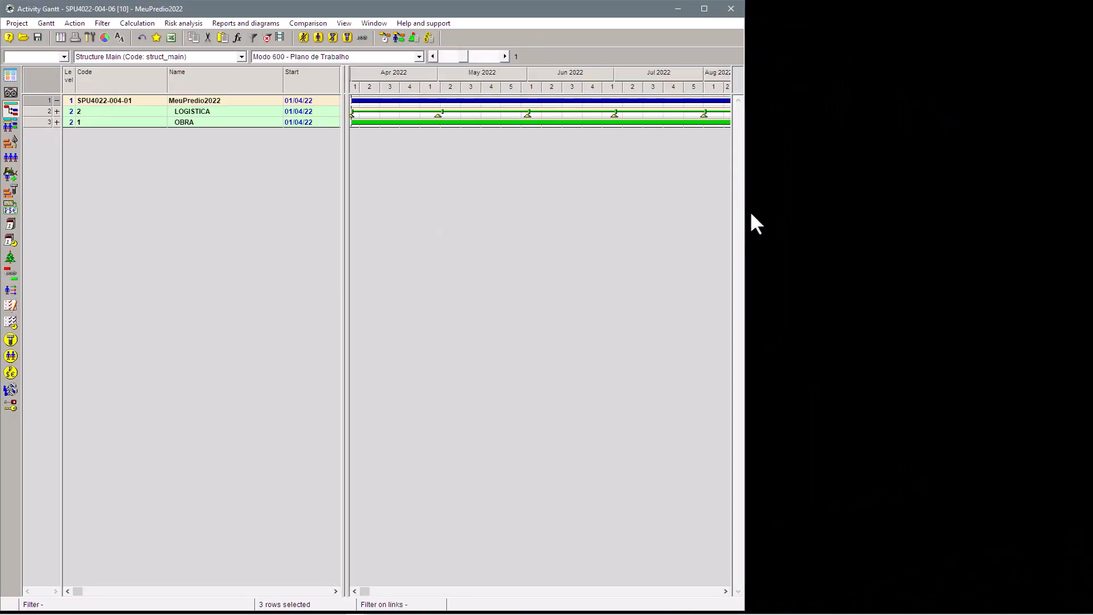
{"action": "left_click_drag", "start_coordinate": [737, 215], "coordinate": [1088, 189]}
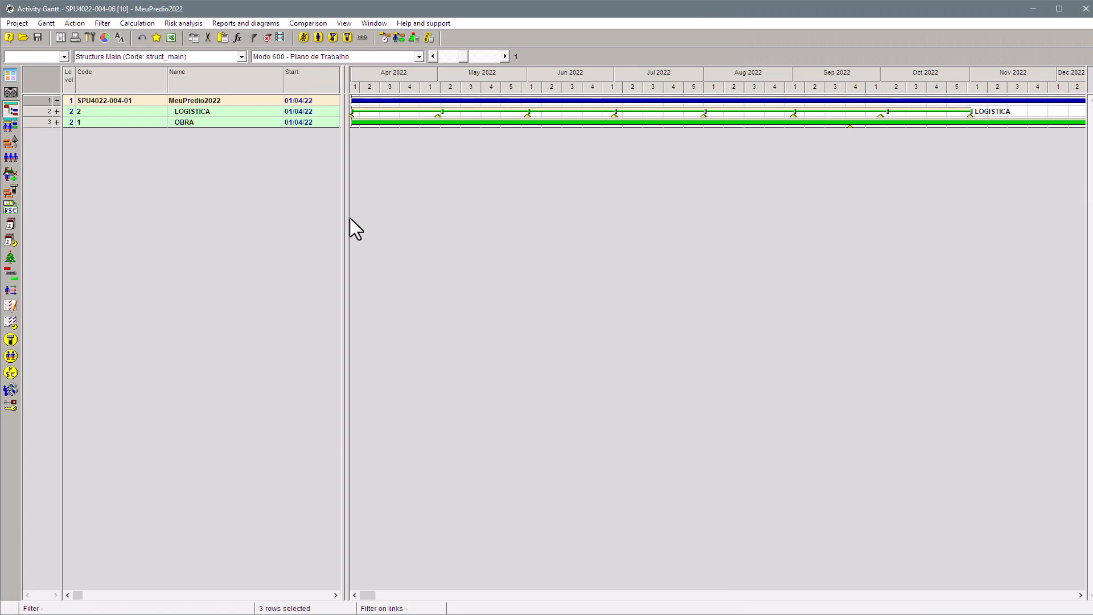
{"action": "left_click_drag", "start_coordinate": [349, 219], "coordinate": [455, 210]}
Widen the Gantt's two table panes to show the columns from Finish to Manager and the Custo R$ columns.
{"action": "left_click", "coordinate": [210, 112]}
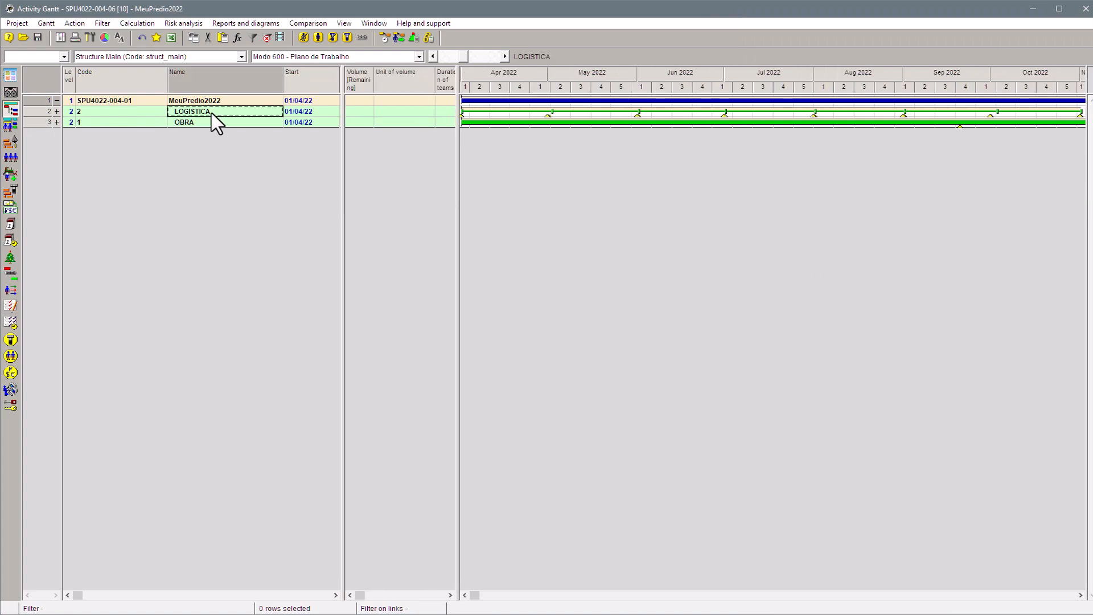
{"action": "left_click", "coordinate": [209, 123]}
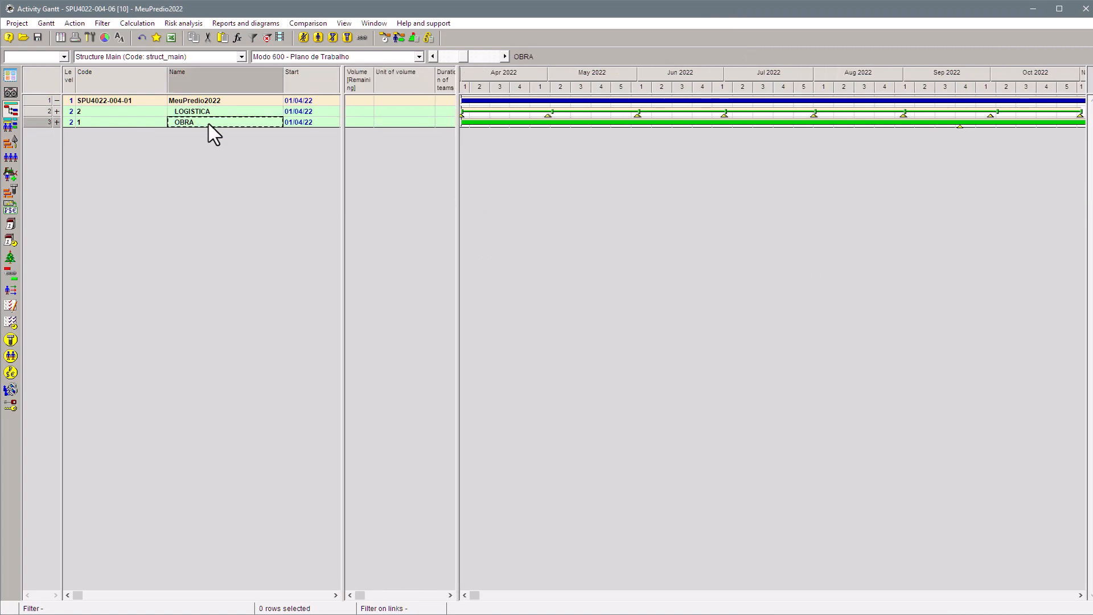
{"action": "left_click", "coordinate": [339, 60]}
{"action": "key", "text": "Escape"}
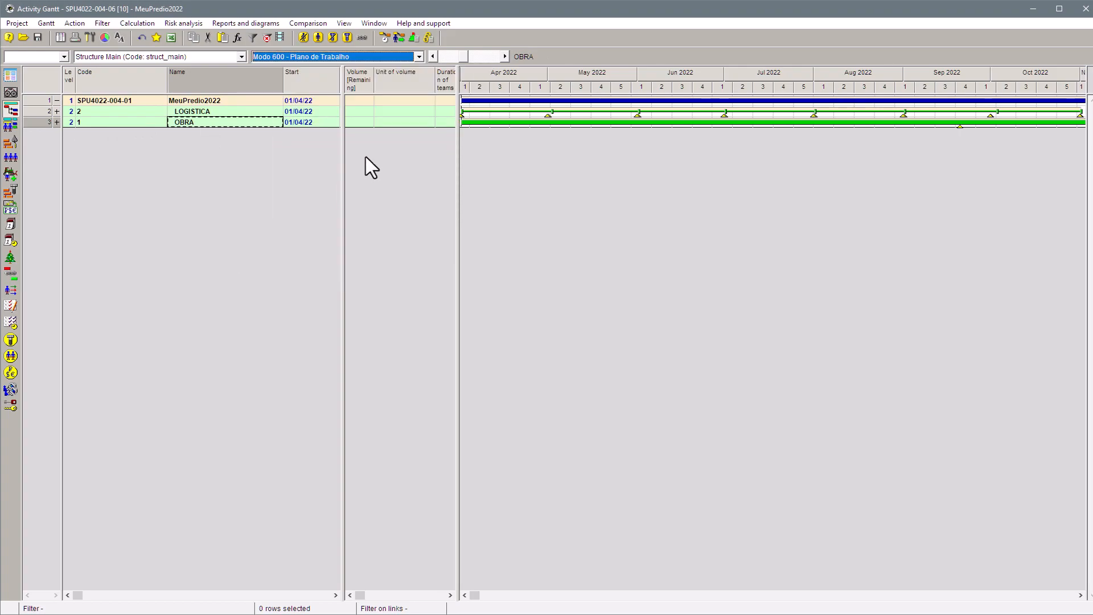
{"action": "left_click_drag", "start_coordinate": [342, 154], "coordinate": [742, 148]}
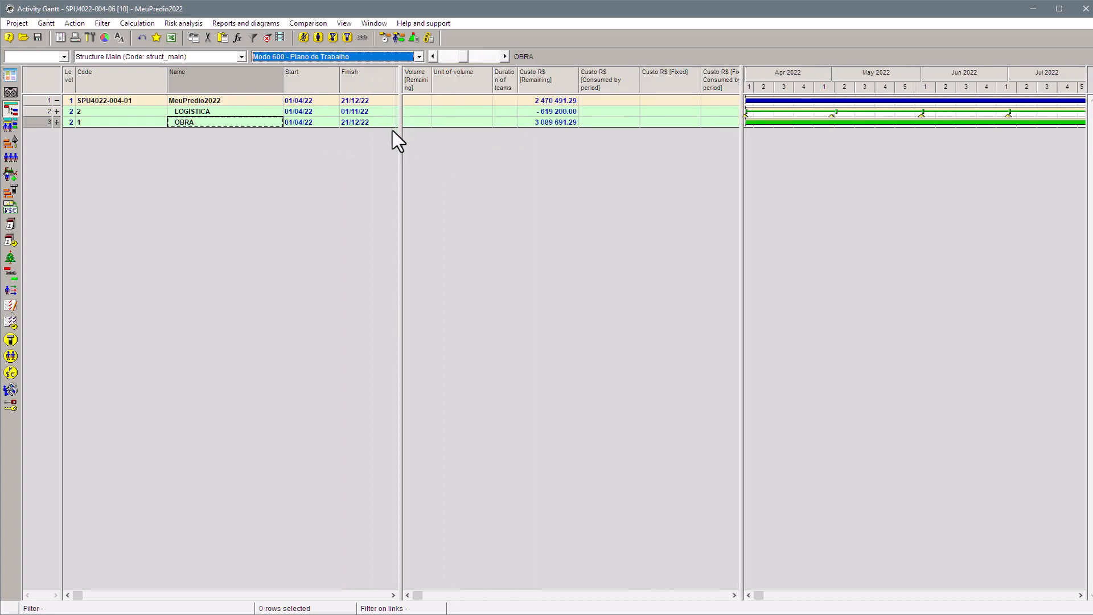
{"action": "left_click_drag", "start_coordinate": [402, 137], "coordinate": [536, 137]}
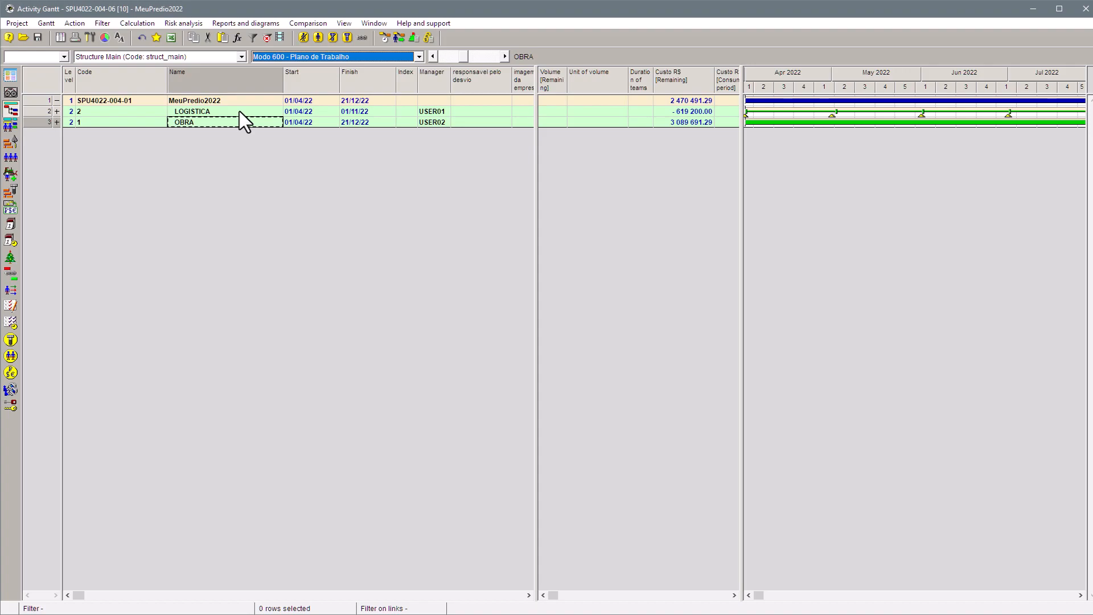
Add the whole MeuPredio2022 phase to the Performance Input table and open that table.
{"action": "right_click", "coordinate": [39, 97]}
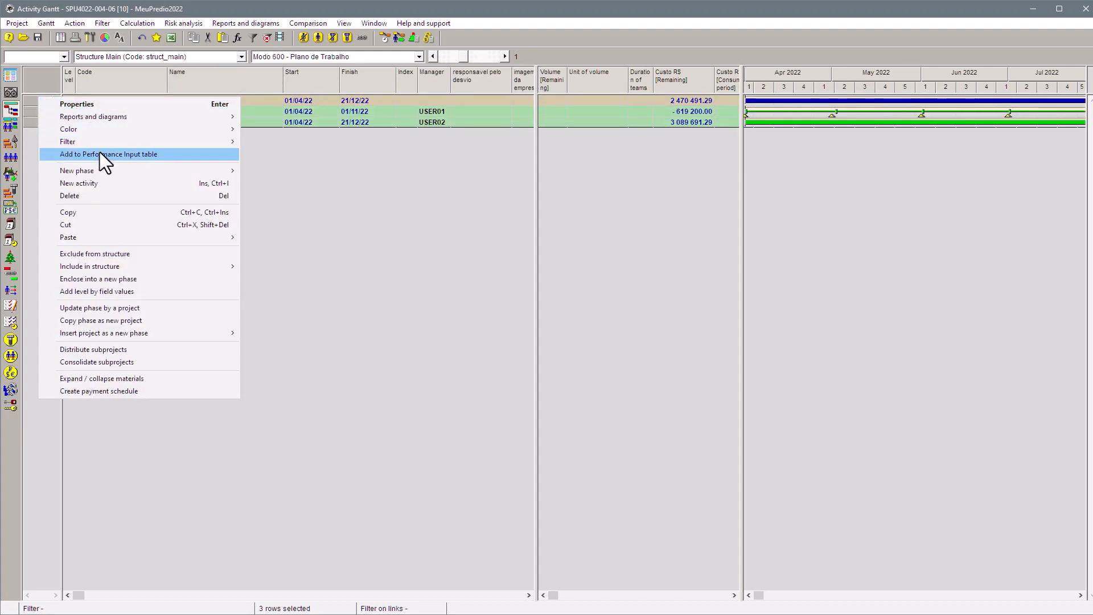
{"action": "left_click", "coordinate": [370, 189]}
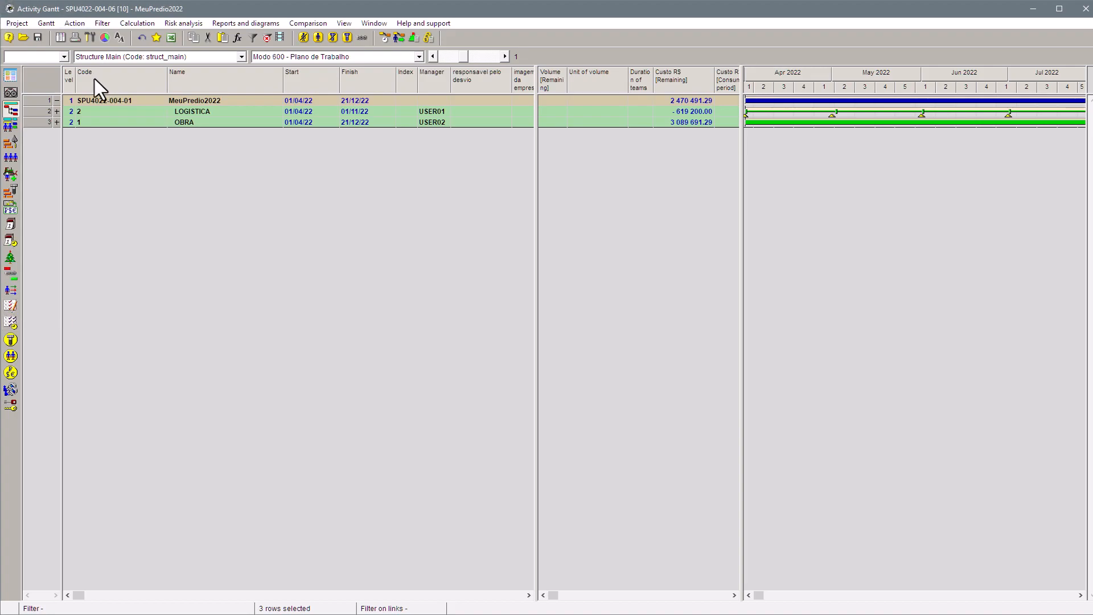
{"action": "right_click", "coordinate": [40, 99]}
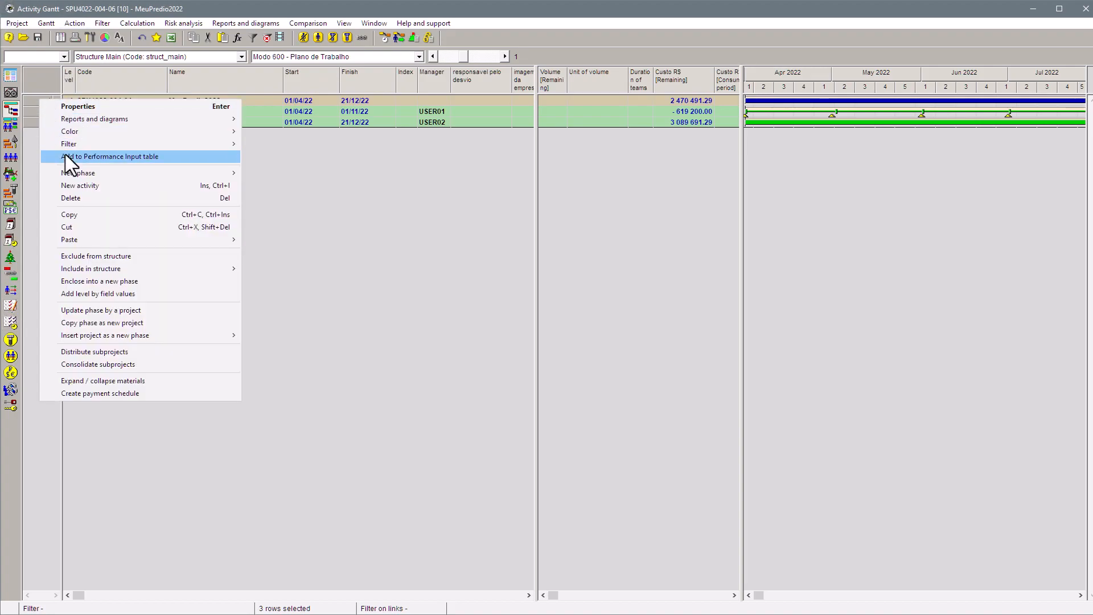
{"action": "left_click", "coordinate": [65, 156]}
{"action": "left_click", "coordinate": [9, 309]}
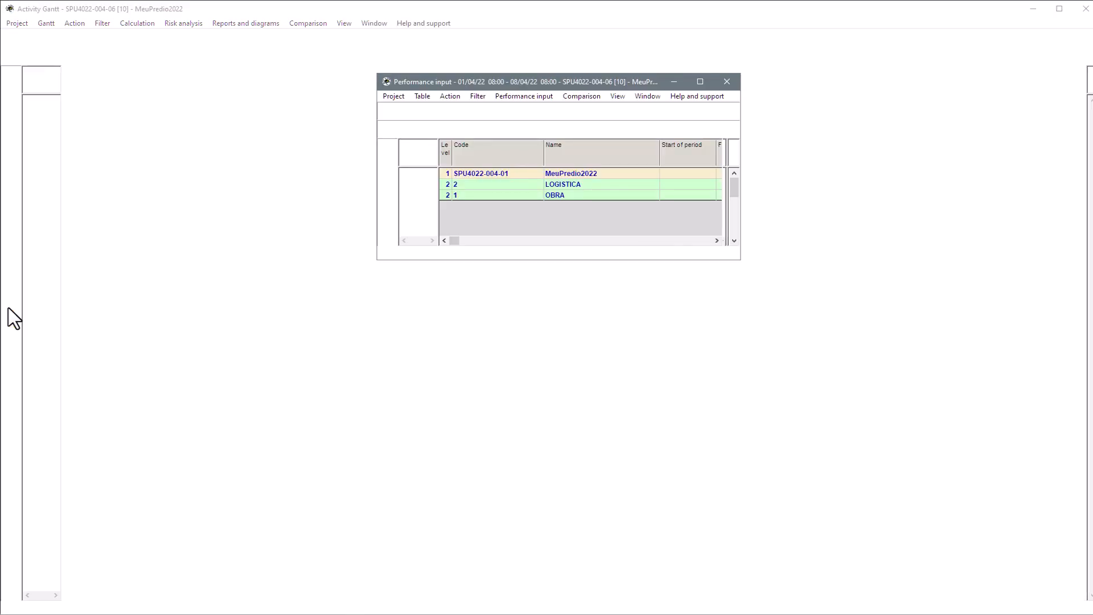
Enlarge the Performance input window to fill the screen.
{"action": "key", "text": "super+Left"}
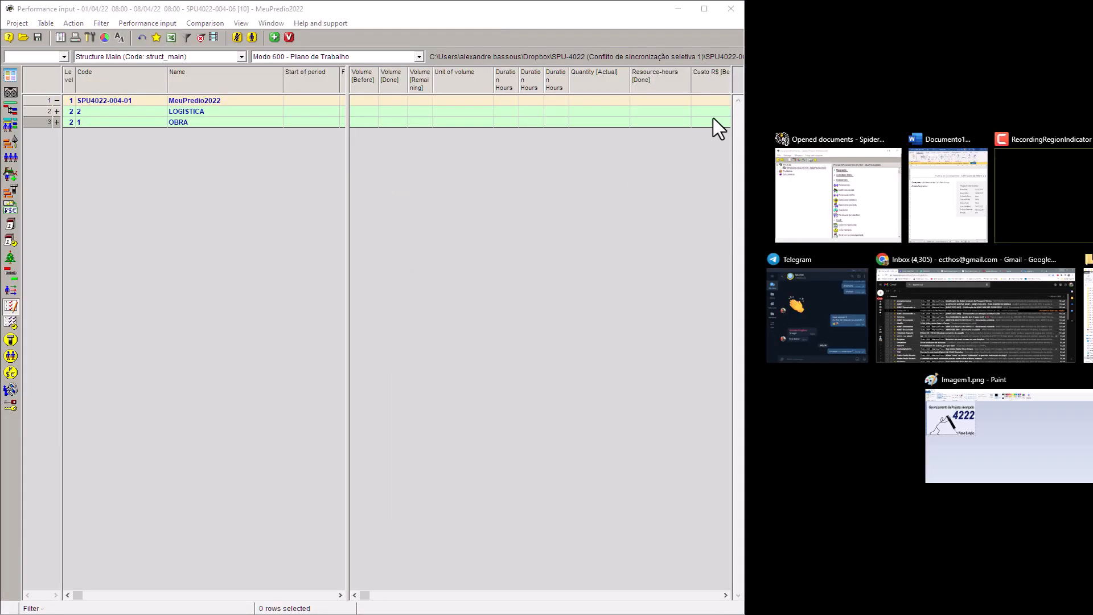
{"action": "left_click", "coordinate": [746, 86]}
{"action": "left_click_drag", "start_coordinate": [763, 100], "coordinate": [1085, 100]}
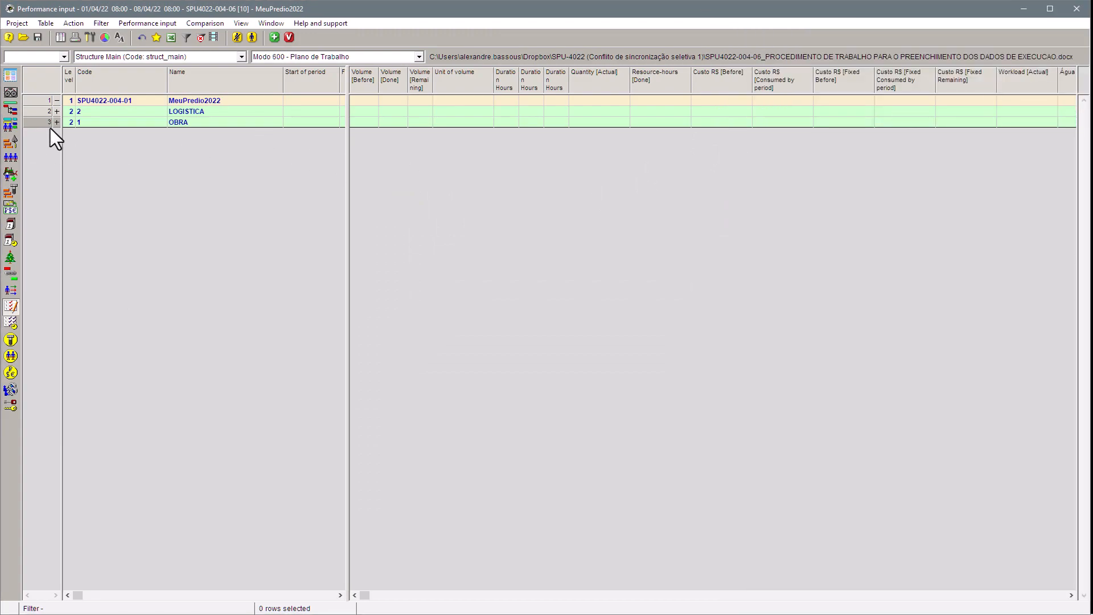
Expand the OBRA, LOGISTICA, ÁGUA and DIESEL phases in the Performance input table.
{"action": "left_click", "coordinate": [57, 121]}
{"action": "left_click", "coordinate": [57, 111]}
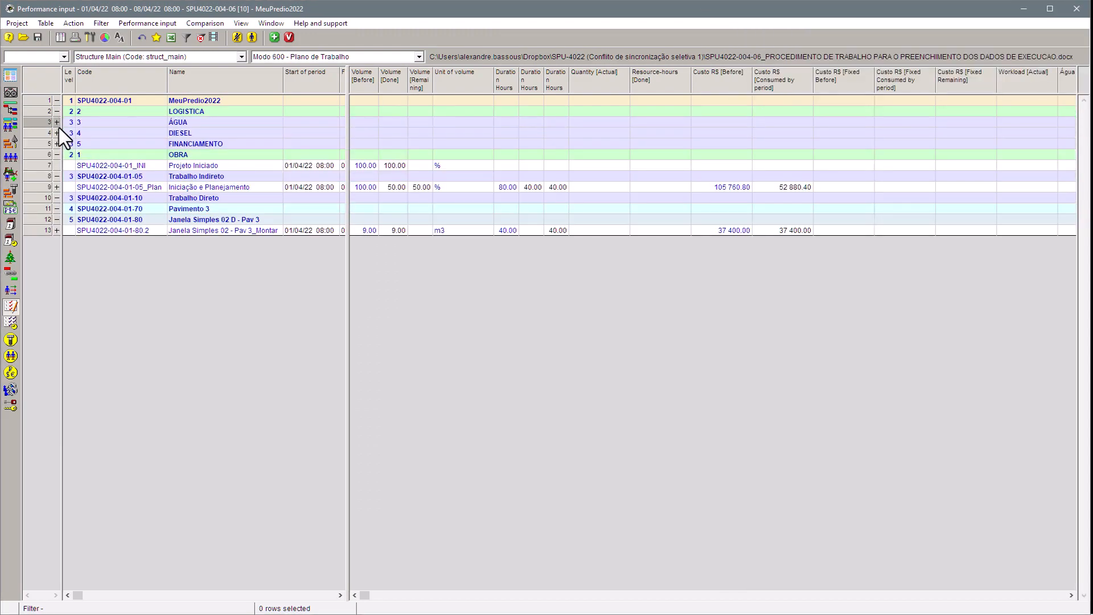
{"action": "left_click", "coordinate": [57, 123]}
{"action": "left_click", "coordinate": [57, 143]}
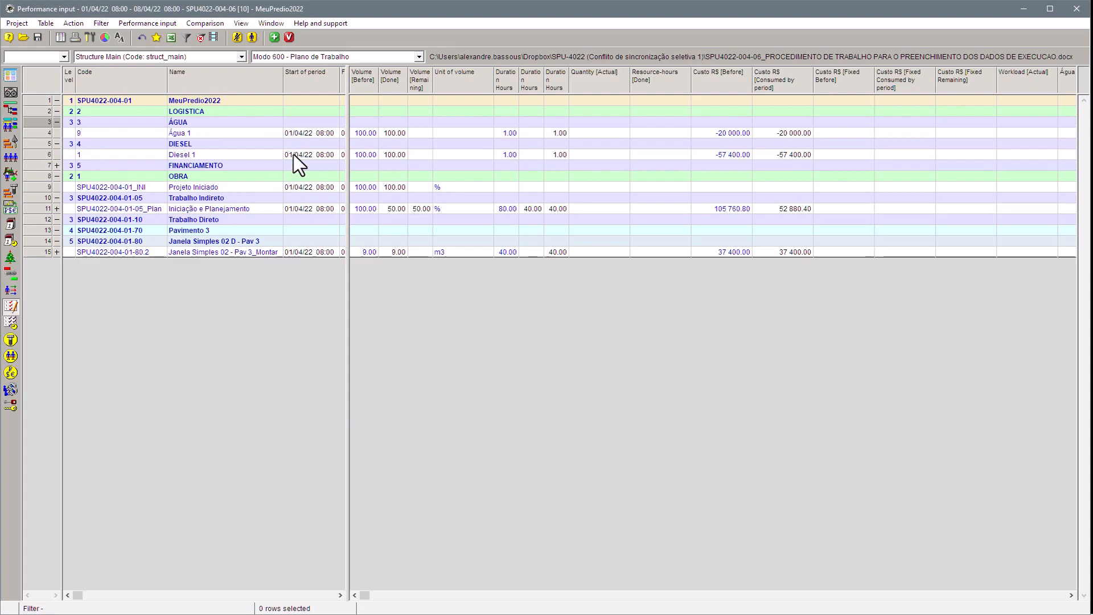
Reapply the Modo 600 - Plano de Trabalho view to the Performance input table and widen its first pane to show columns through Notes.
{"action": "left_click", "coordinate": [292, 60]}
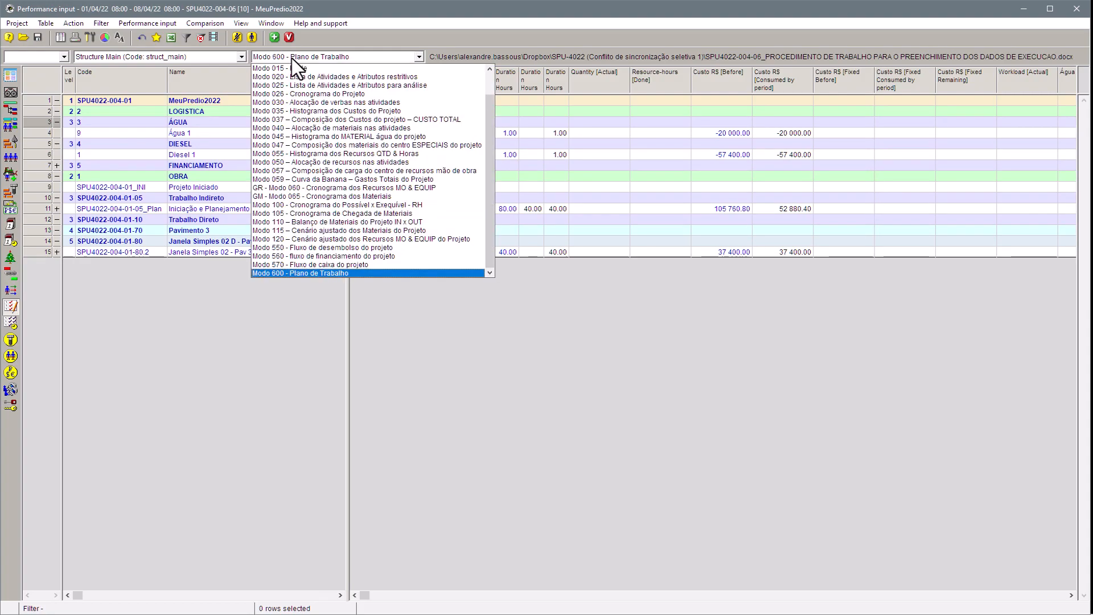
{"action": "left_click", "coordinate": [316, 274]}
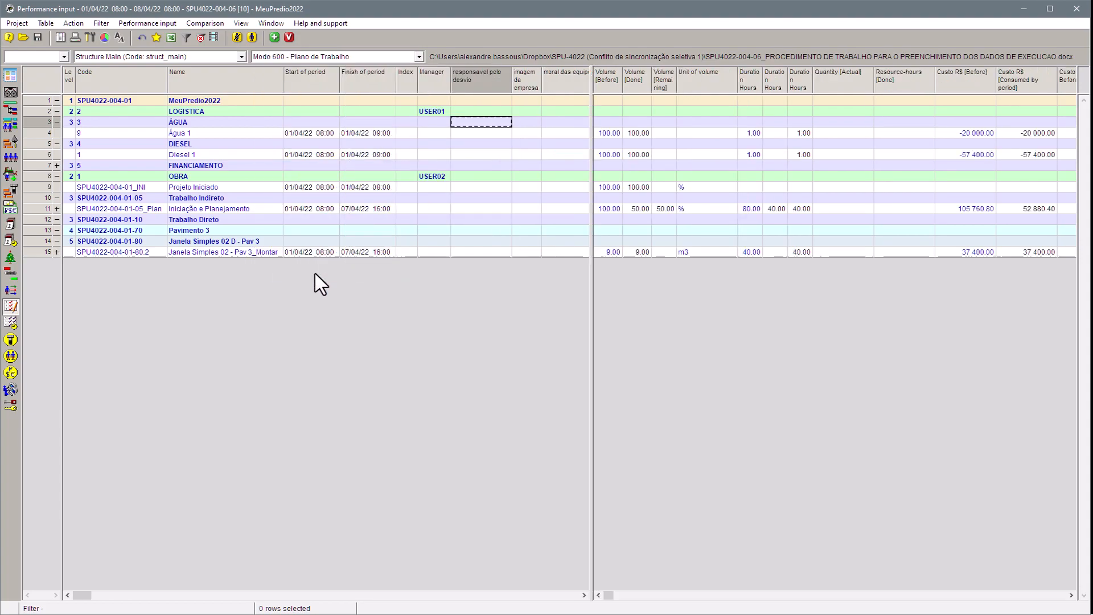
{"action": "left_click_drag", "start_coordinate": [592, 93], "coordinate": [704, 92]}
Examine the period dates, the managers of LOGISTICA and OBRA, and the activities included in the Performance input table.
{"action": "left_click", "coordinate": [326, 84]}
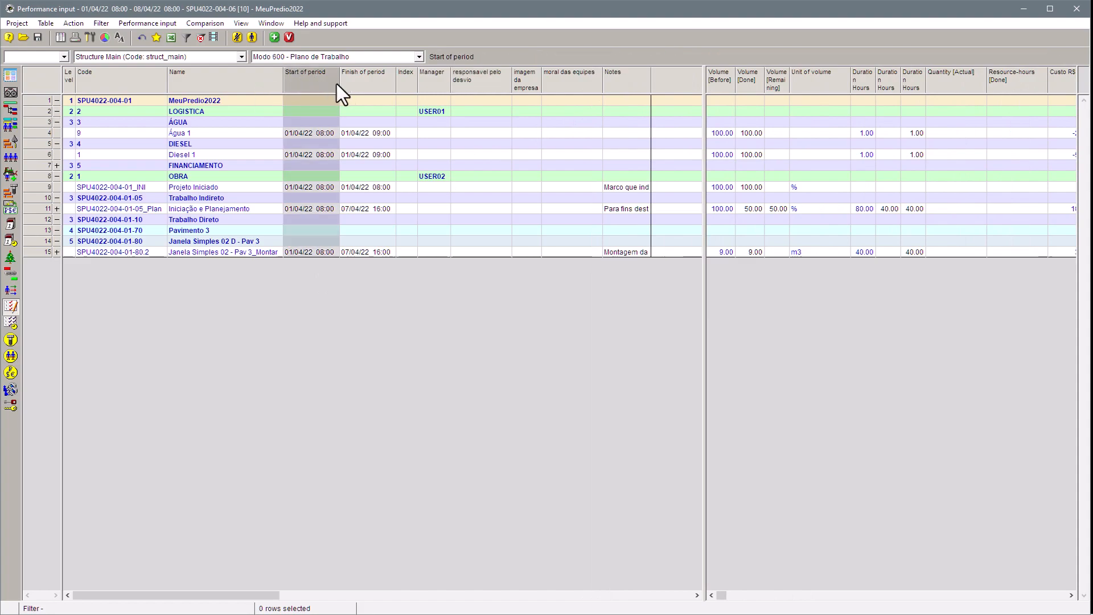
{"action": "left_click", "coordinate": [366, 86]}
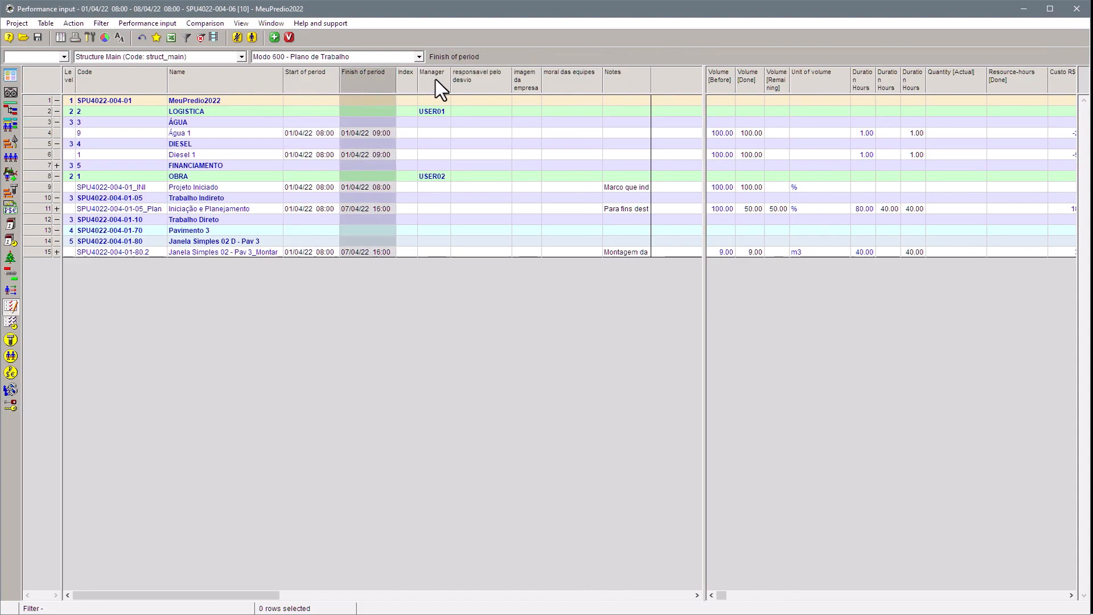
{"action": "left_click", "coordinate": [432, 111]}
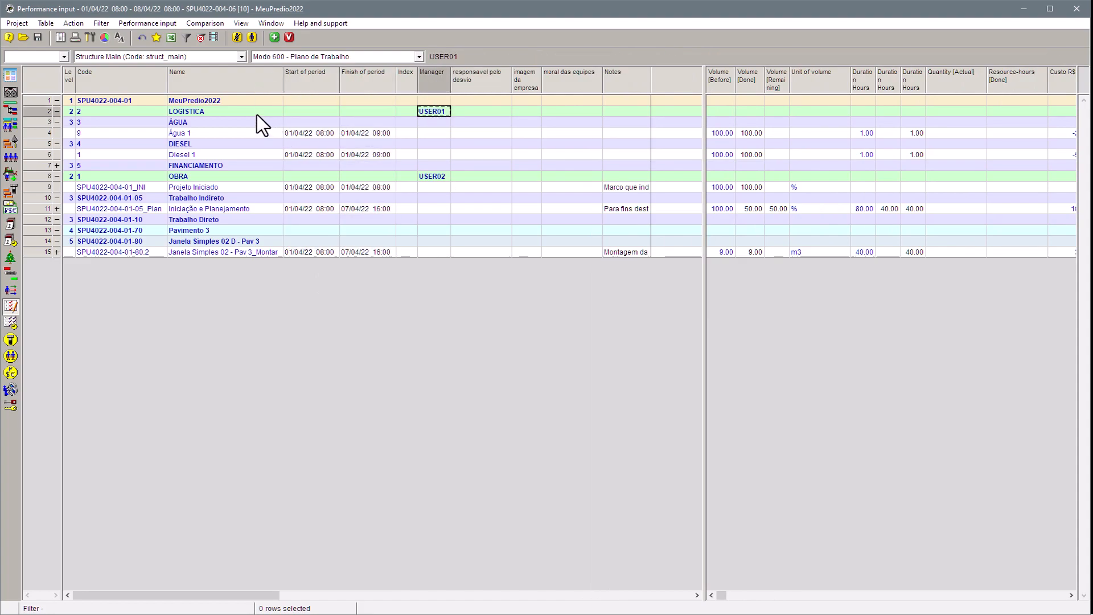
{"action": "left_click", "coordinate": [256, 112]}
{"action": "left_click", "coordinate": [428, 176]}
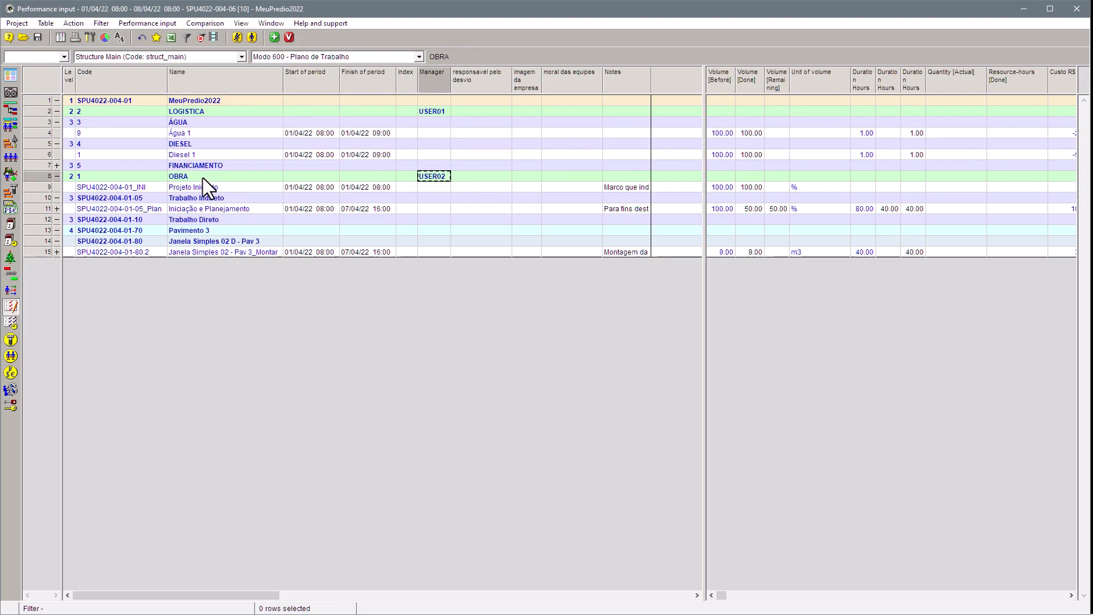
{"action": "left_click", "coordinate": [206, 178]}
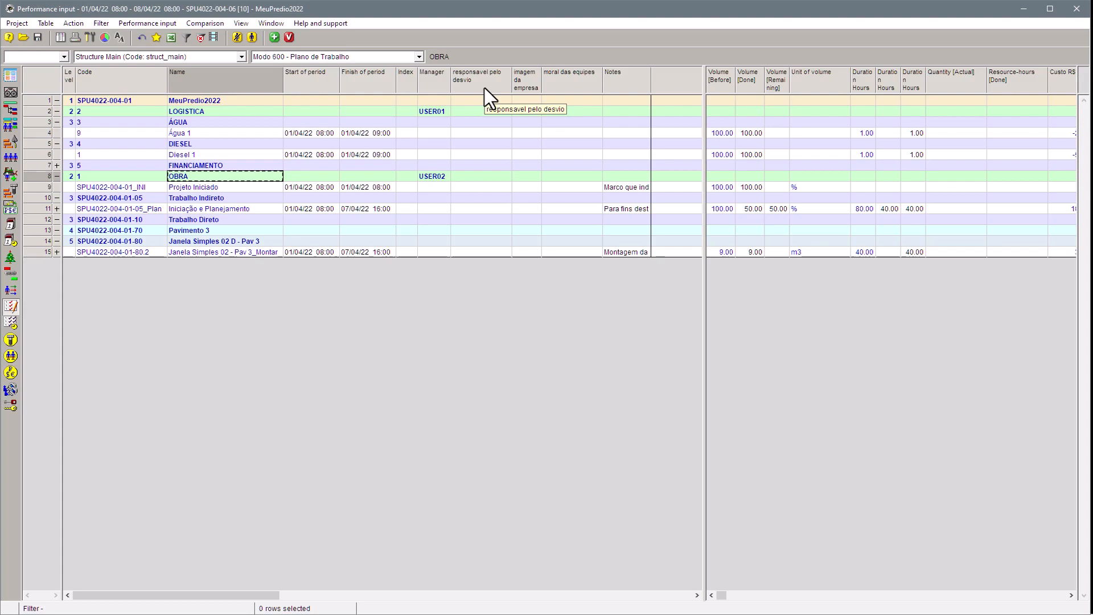
{"action": "left_click", "coordinate": [330, 135]}
{"action": "left_click", "coordinate": [326, 156]}
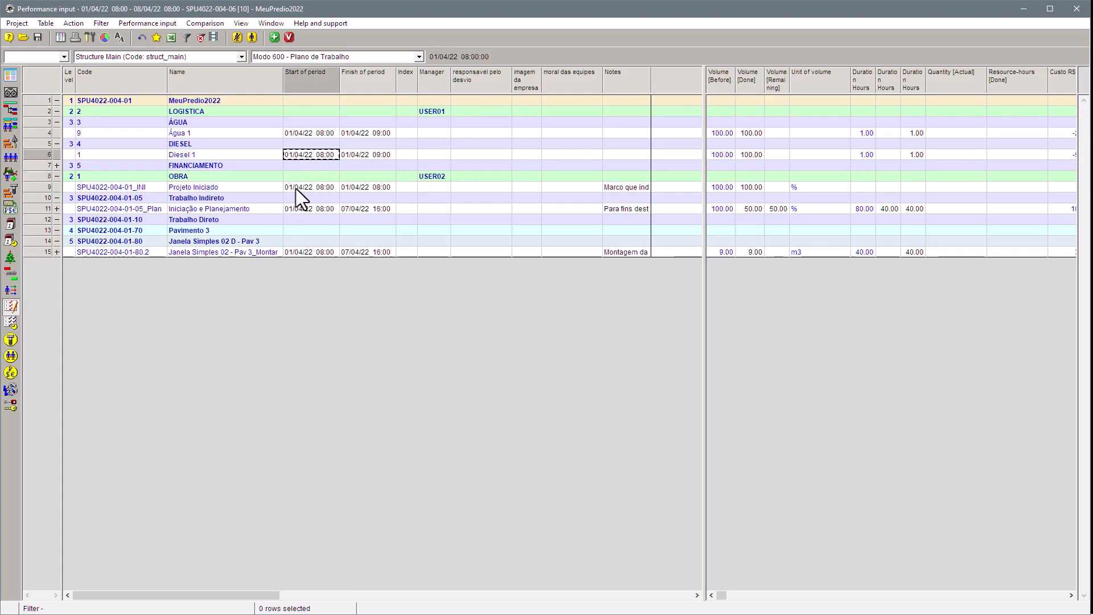
{"action": "left_click", "coordinate": [230, 190]}
{"action": "left_click", "coordinate": [221, 209]}
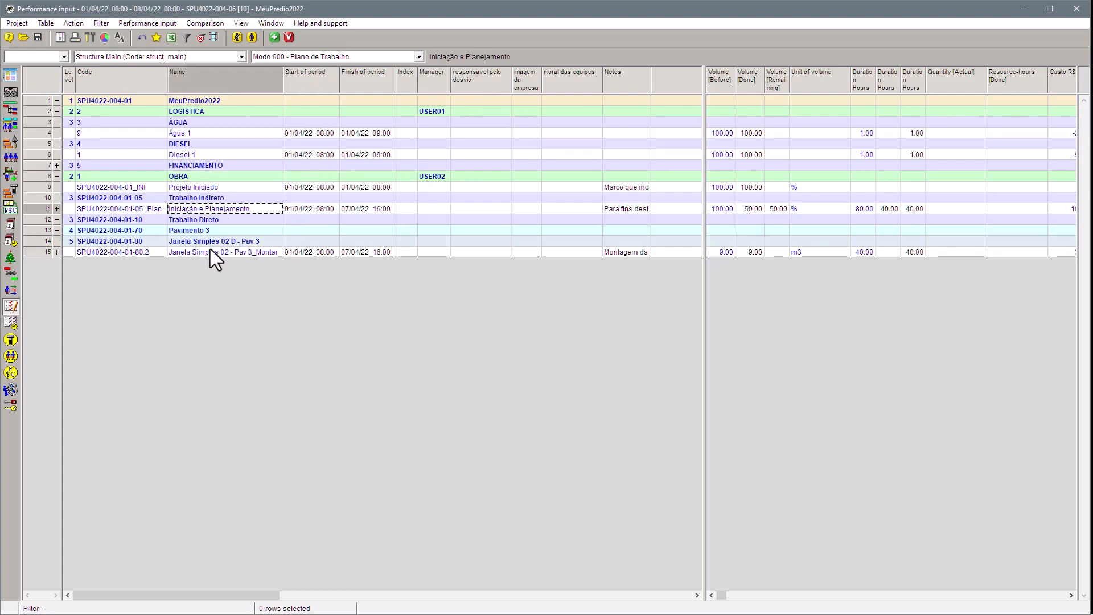
{"action": "left_click", "coordinate": [210, 249]}
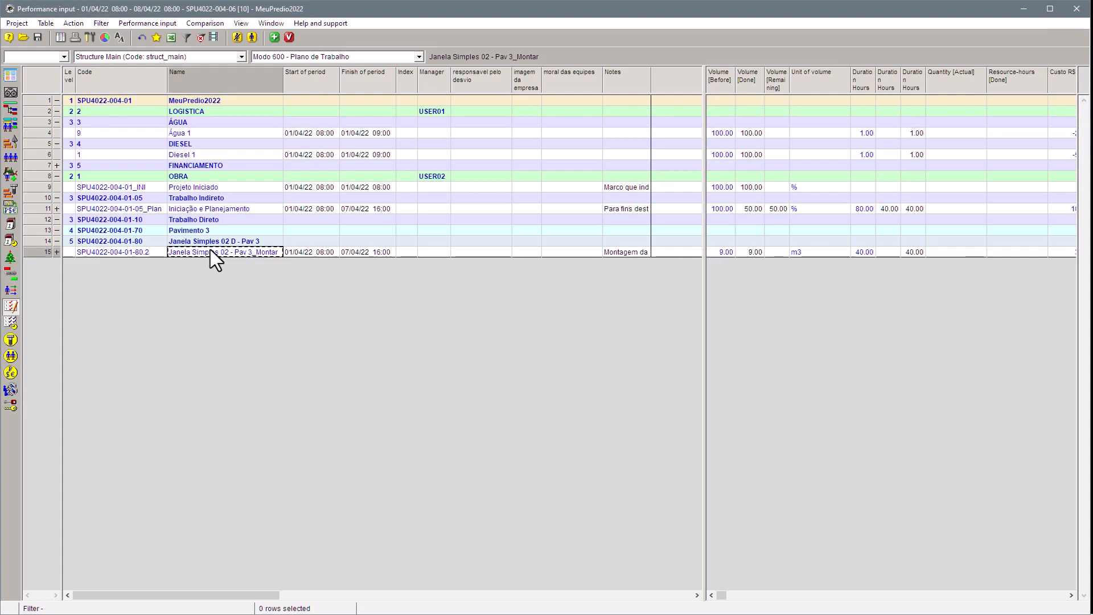
Switch to the Activity Gantt and enlarge its window to fill the screen.
{"action": "left_click", "coordinate": [11, 108]}
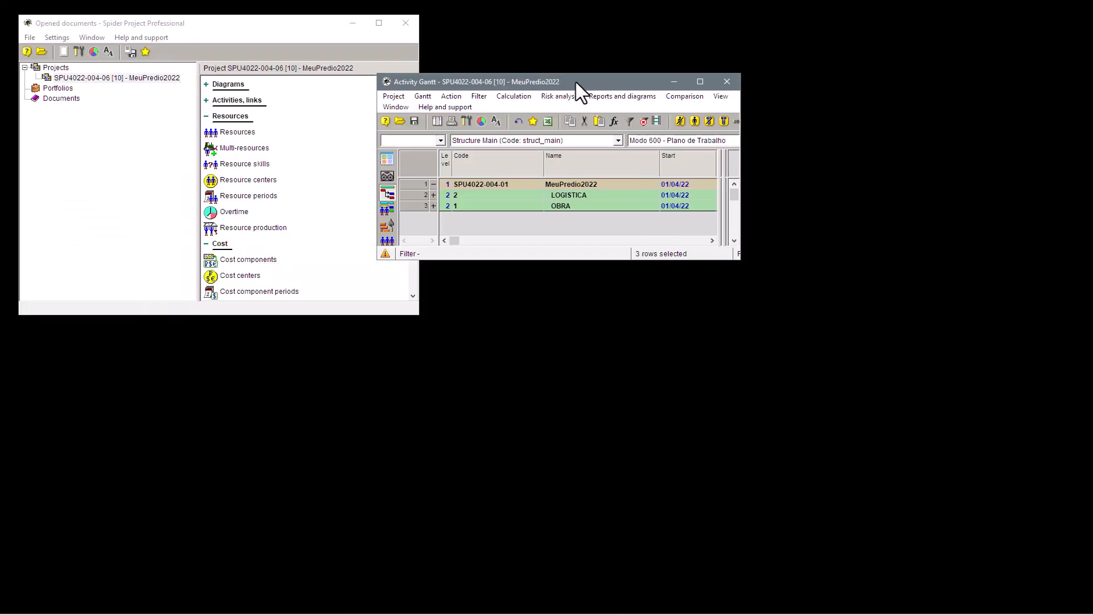
{"action": "left_click_drag", "start_coordinate": [644, 85], "coordinate": [1, 97]}
{"action": "left_click", "coordinate": [649, 135]}
{"action": "left_click_drag", "start_coordinate": [766, 84], "coordinate": [1091, 68]}
Start including the MeuPredio2022 phase in the Performance Input table and try the period option based on the project data date.
{"action": "right_click", "coordinate": [28, 101]}
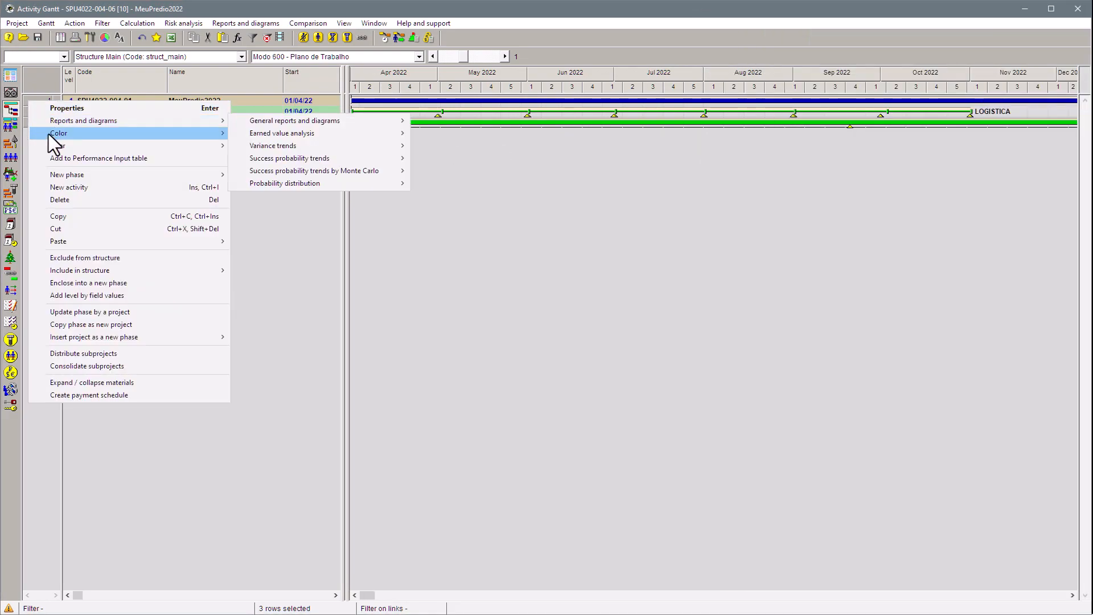
{"action": "left_click", "coordinate": [51, 154]}
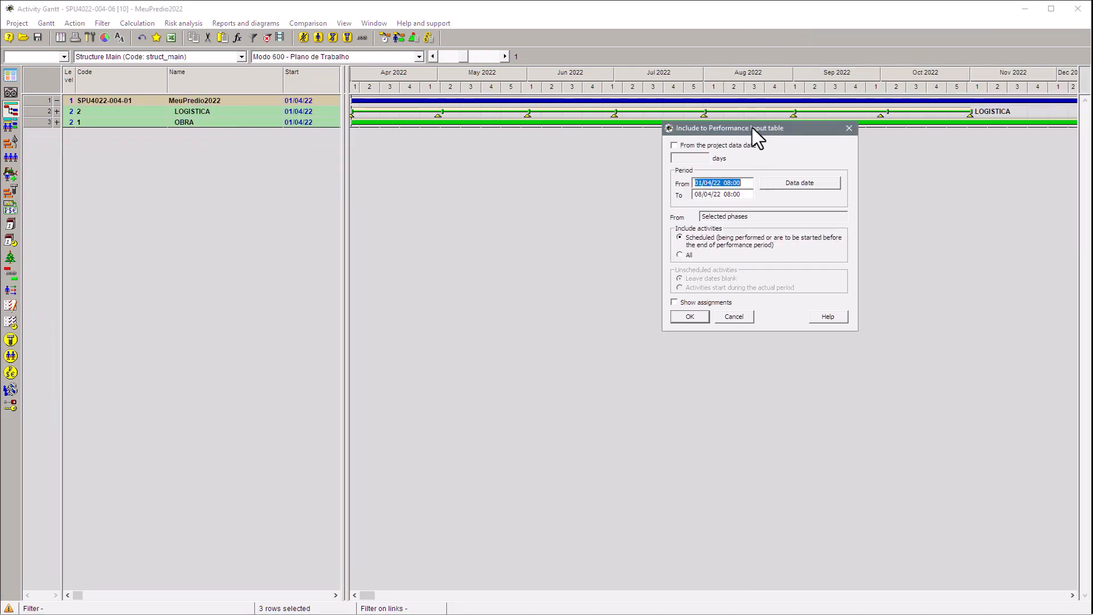
{"action": "left_click_drag", "start_coordinate": [753, 128], "coordinate": [666, 179]}
{"action": "left_click", "coordinate": [587, 197]}
{"action": "left_click", "coordinate": [596, 210]}
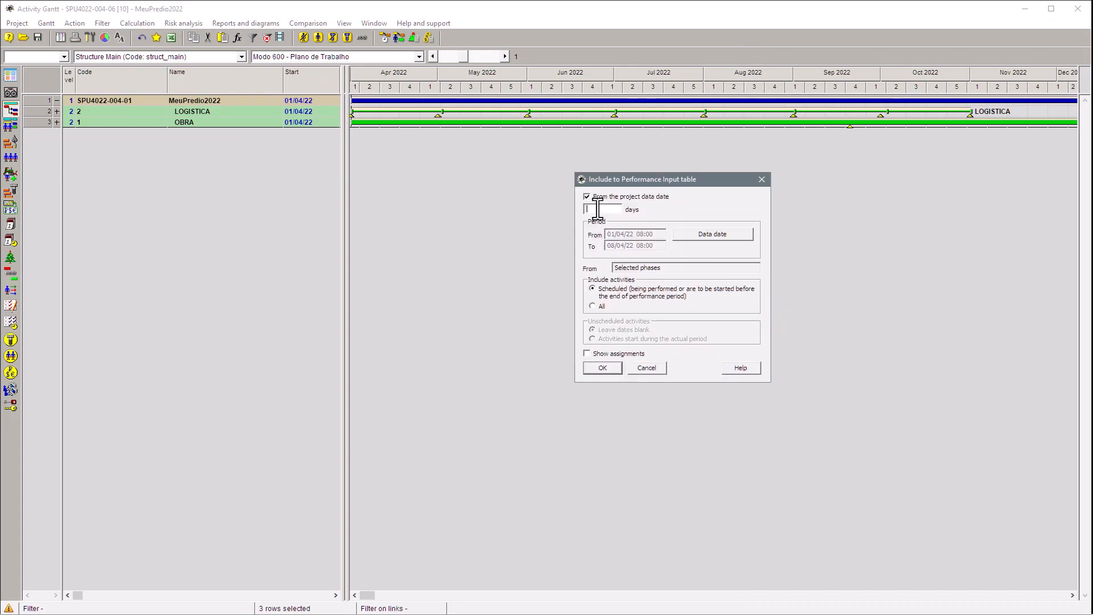
{"action": "left_click", "coordinate": [587, 196]}
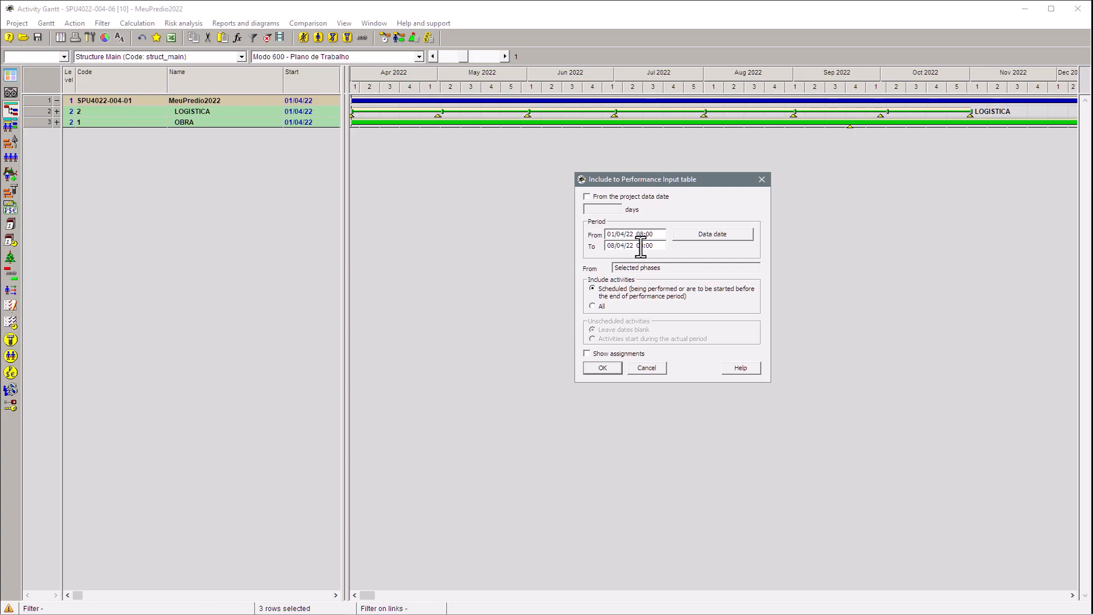
Try a performance period start of 10/04/22, recheck the project data date option, and cancel the inclusion.
{"action": "left_click", "coordinate": [640, 246]}
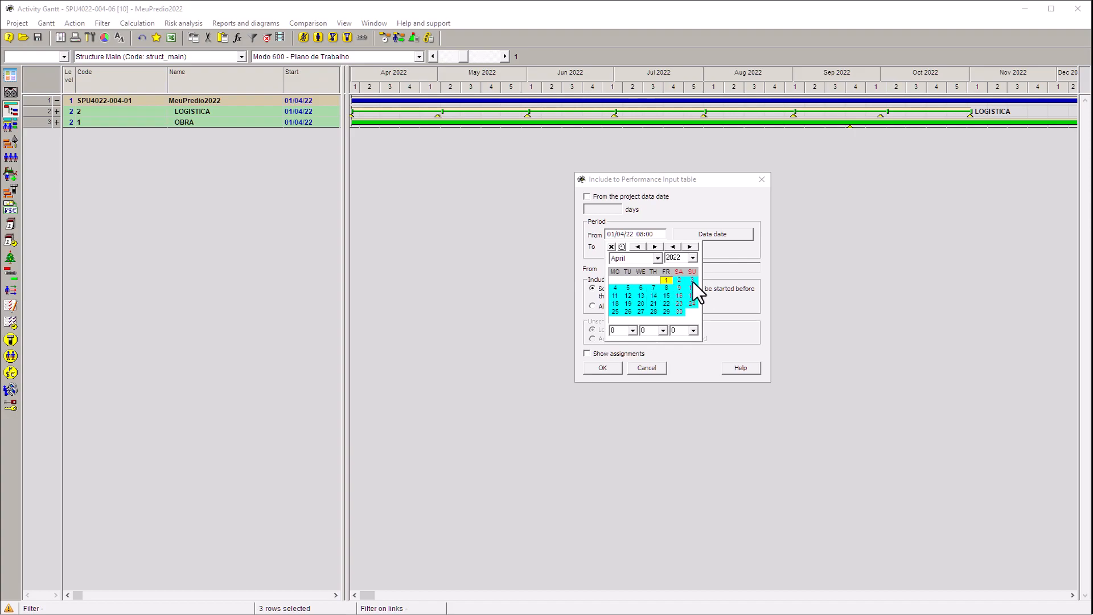
{"action": "left_click", "coordinate": [612, 289]}
{"action": "left_click", "coordinate": [694, 288]}
{"action": "left_click", "coordinate": [587, 196]}
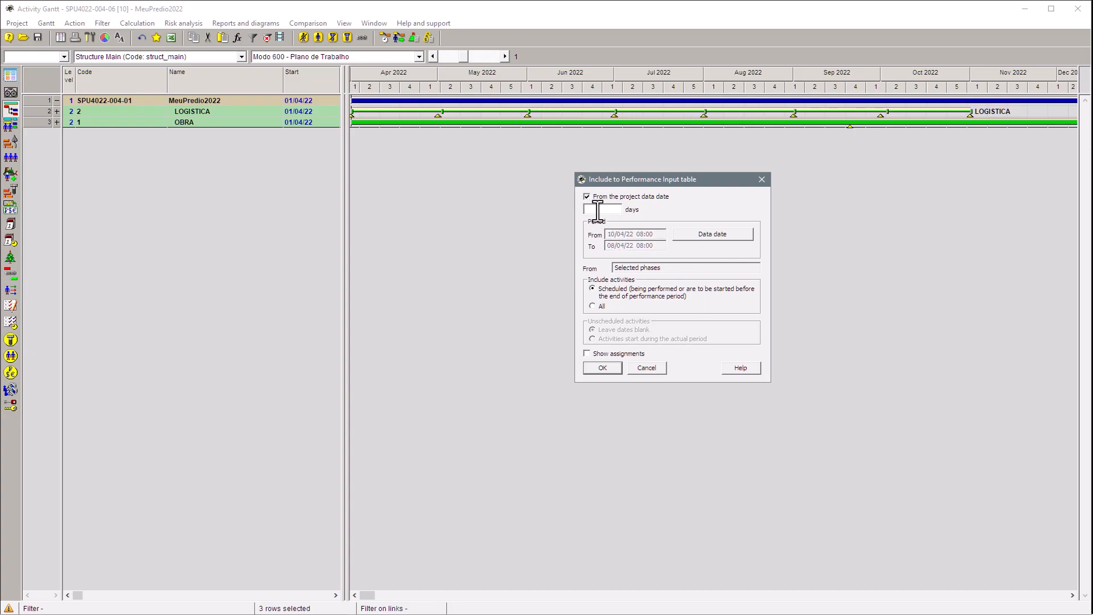
{"action": "left_click", "coordinate": [587, 196]}
{"action": "key", "text": "Escape"}
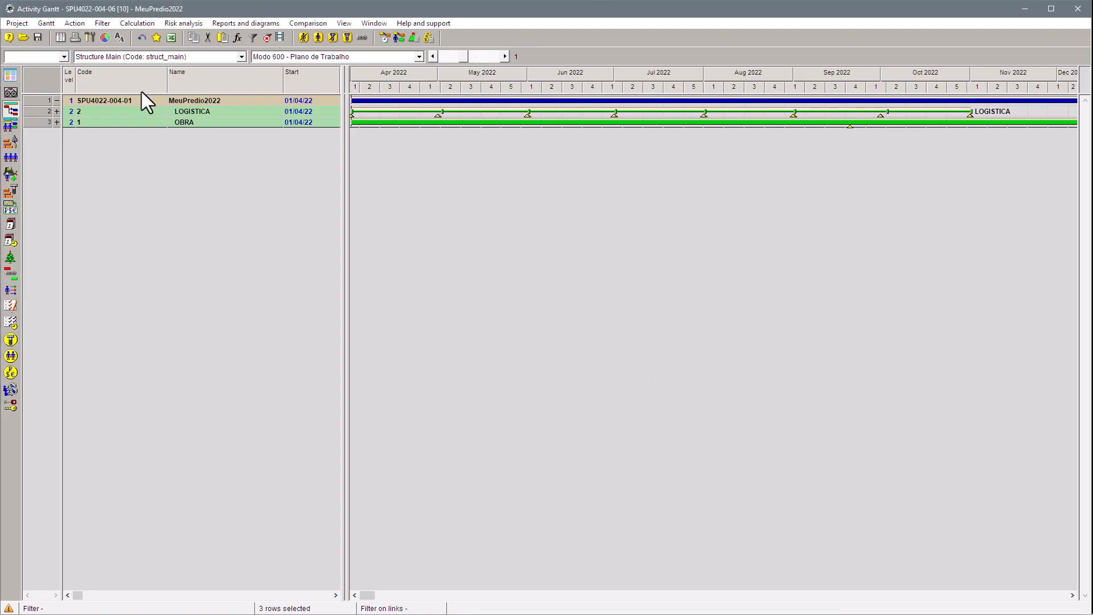
{"action": "right_click", "coordinate": [43, 101]}
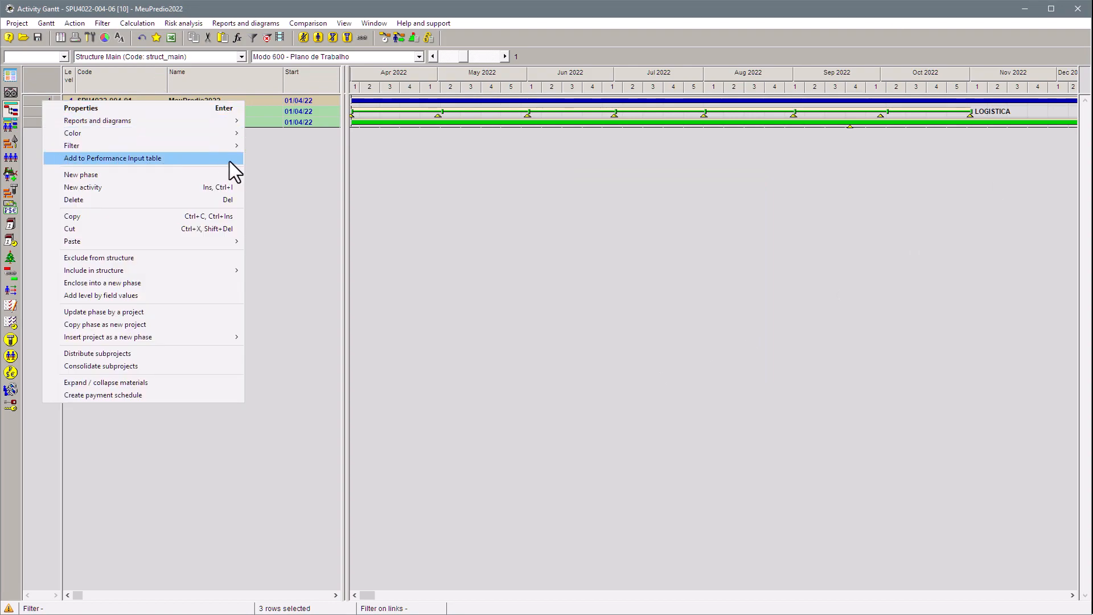
{"action": "left_click", "coordinate": [263, 163]}
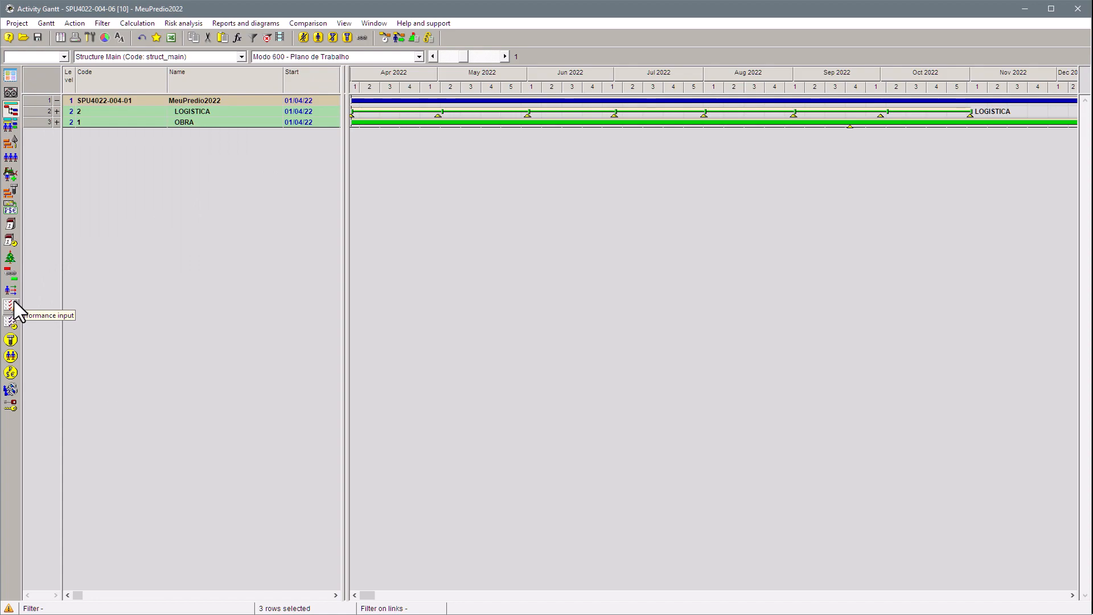
Open the Performance input table and place its window beneath the Gantt rows so both are in view.
{"action": "left_click", "coordinate": [344, 24]}
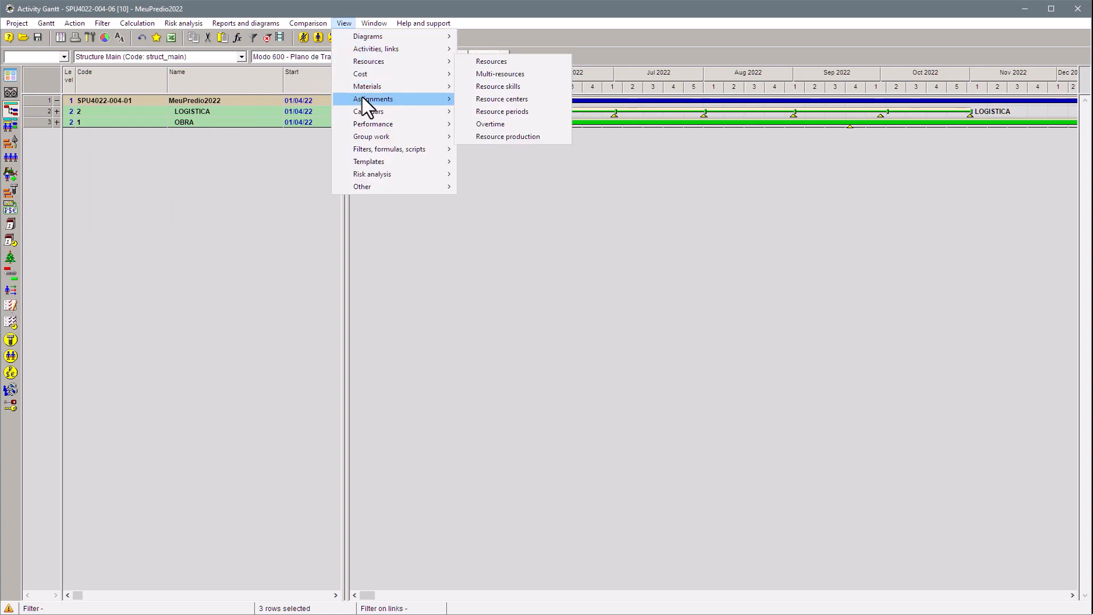
{"action": "mouse_move", "coordinate": [367, 123]}
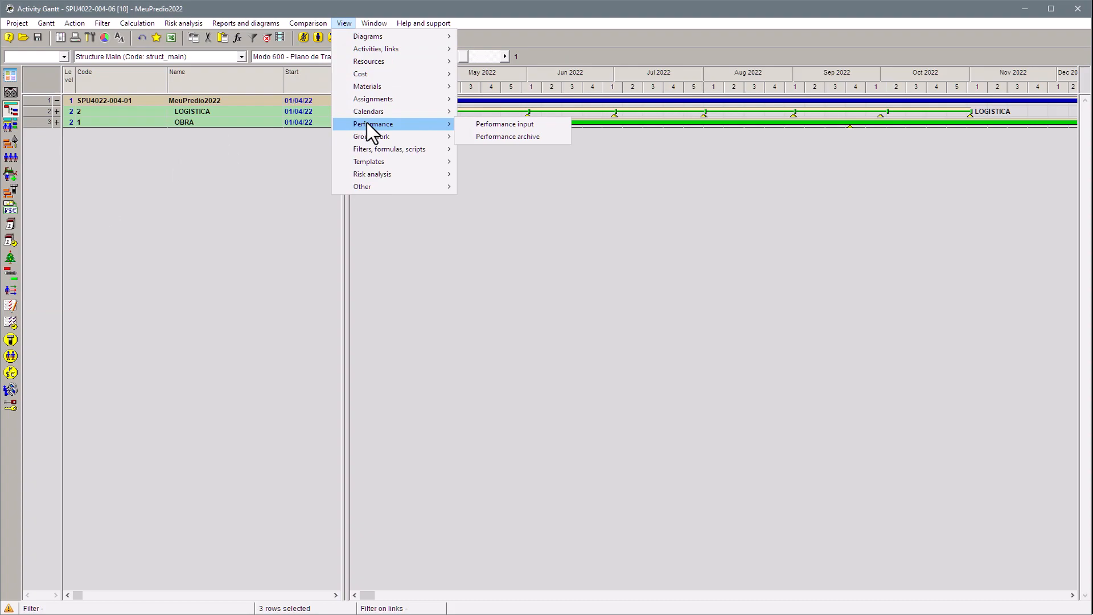
{"action": "left_click", "coordinate": [484, 125]}
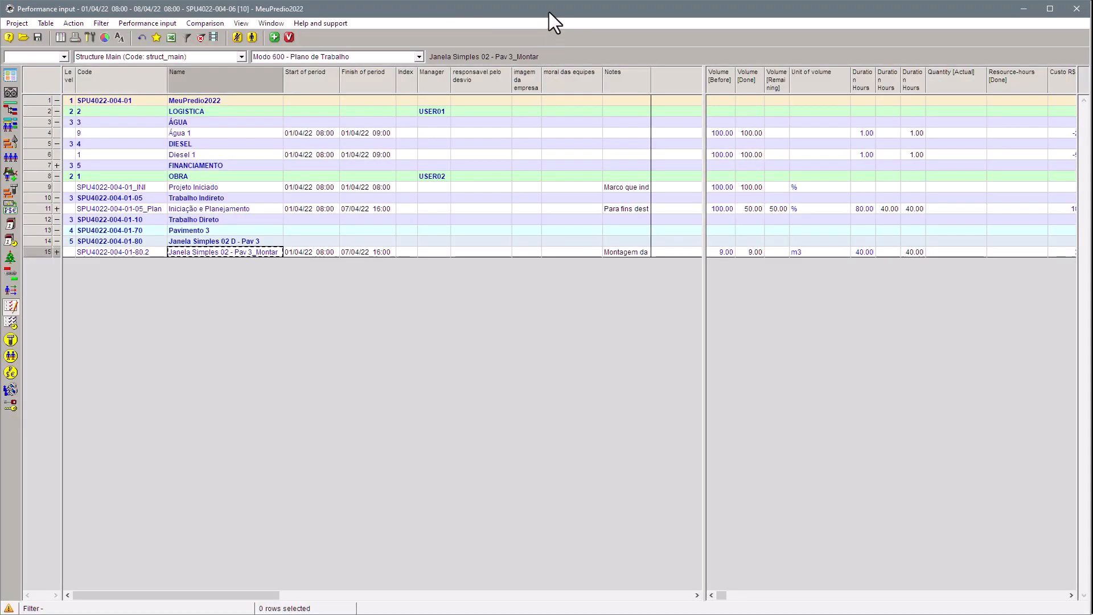
{"action": "left_click_drag", "start_coordinate": [511, 454], "coordinate": [545, 309]}
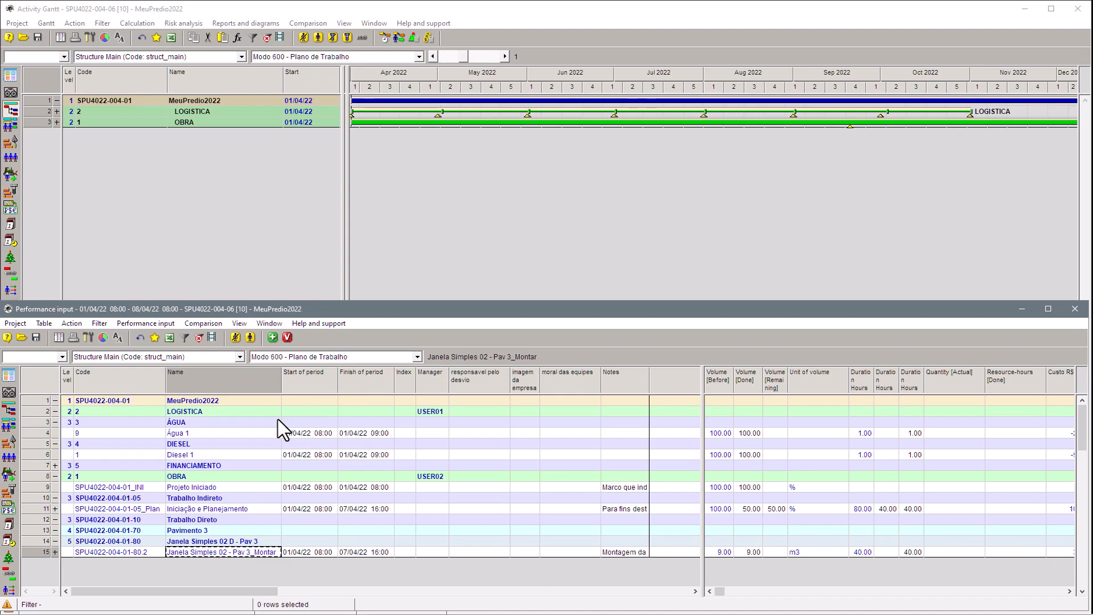
Expand the Activity Gantt to the Activities level and collapse the LOGISTICA phase.
{"action": "left_click", "coordinate": [56, 122]}
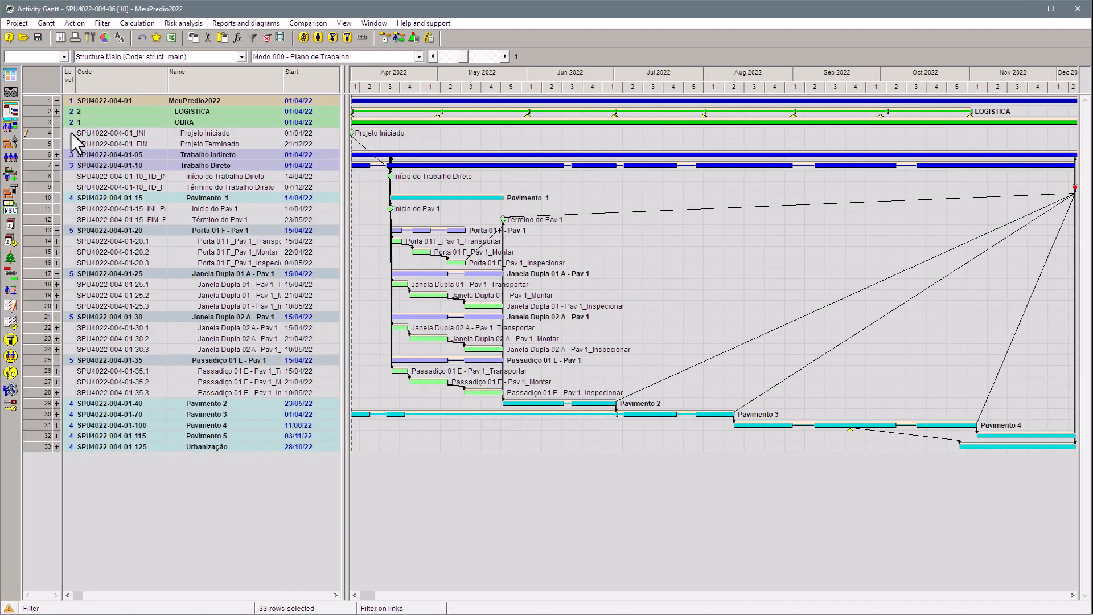
{"action": "left_click", "coordinate": [137, 200]}
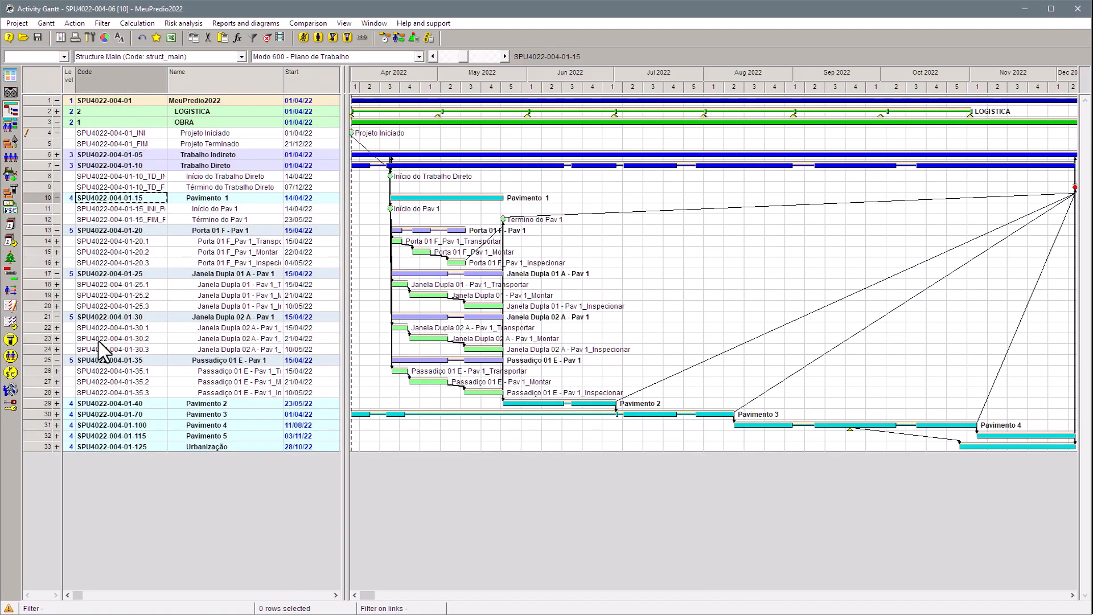
{"action": "left_click", "coordinate": [57, 447]}
{"action": "left_click", "coordinate": [57, 426]}
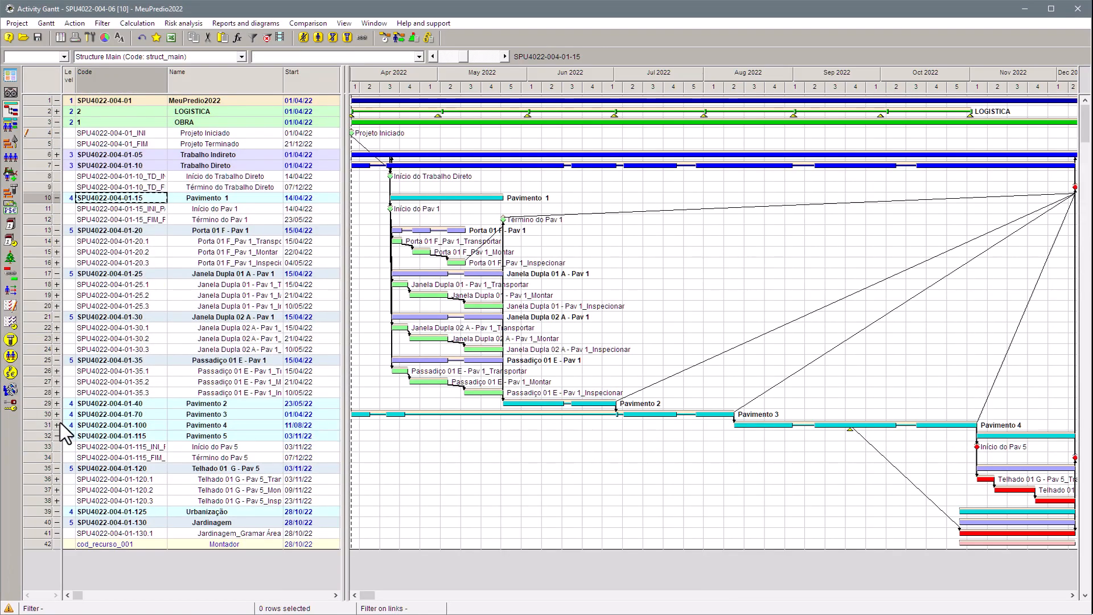
{"action": "left_click", "coordinate": [63, 57]}
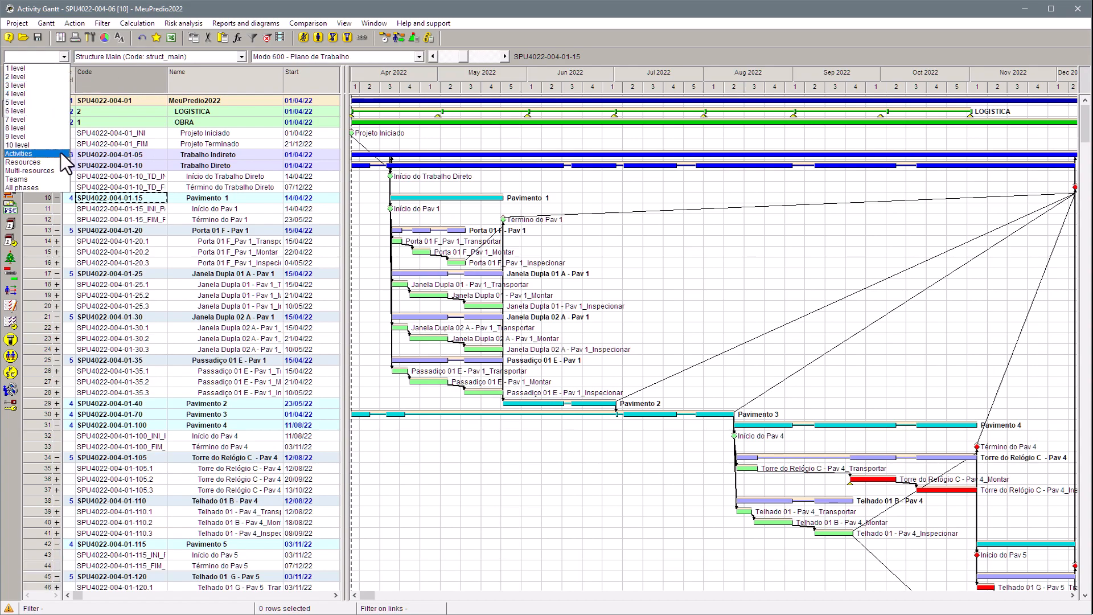
{"action": "left_click", "coordinate": [20, 153]}
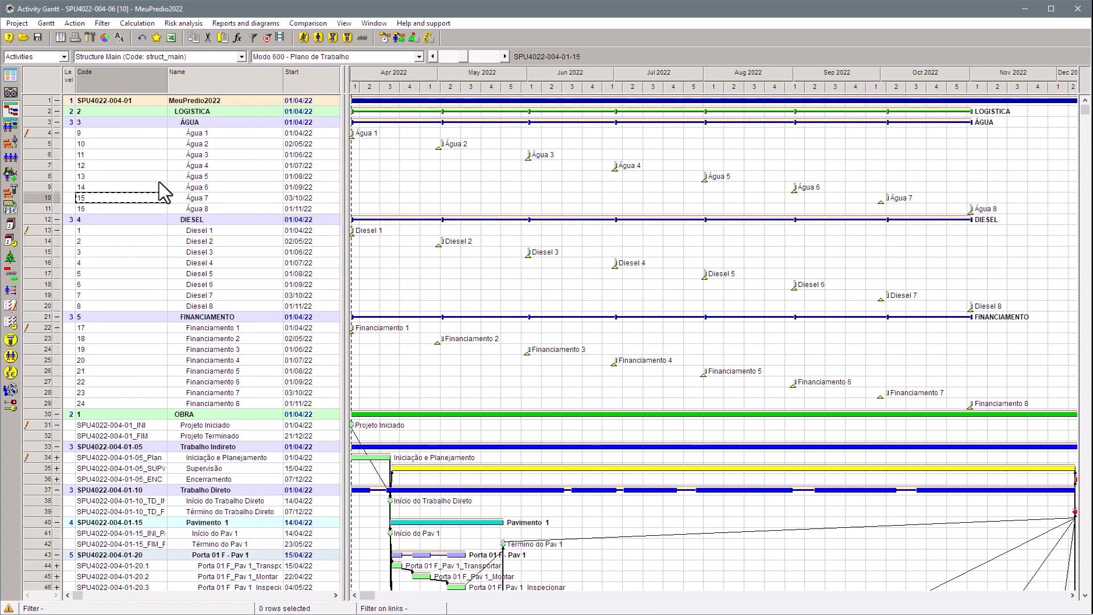
{"action": "left_click", "coordinate": [56, 111]}
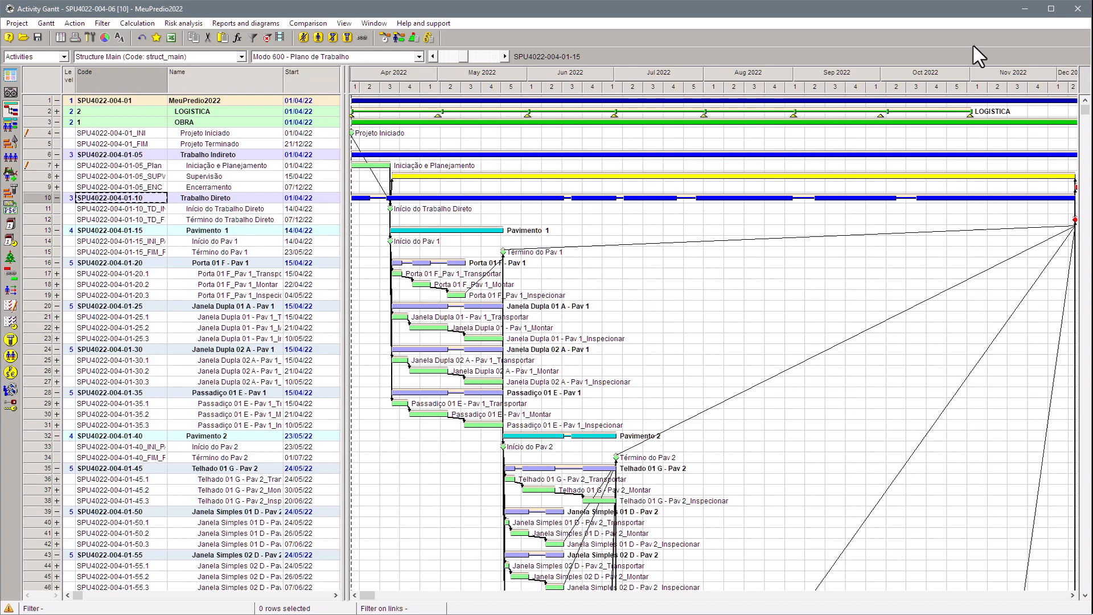
Bring the Performance input window back to the front, check Água 1 and Diesel 1, and expand the FINANCIAMENTO phase.
{"action": "left_click", "coordinate": [383, 23]}
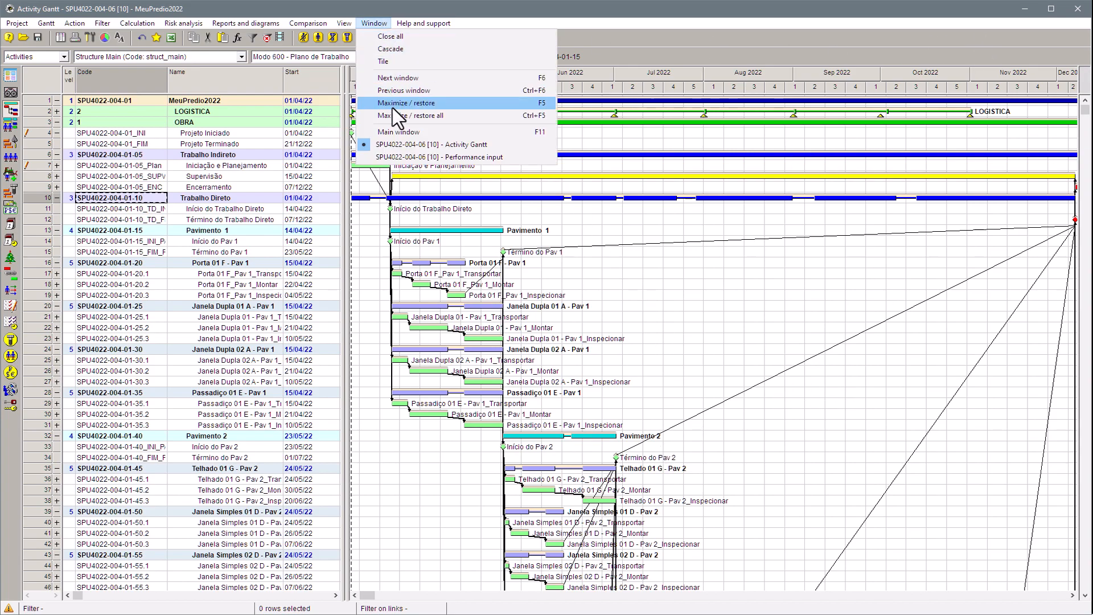
{"action": "left_click", "coordinate": [403, 159]}
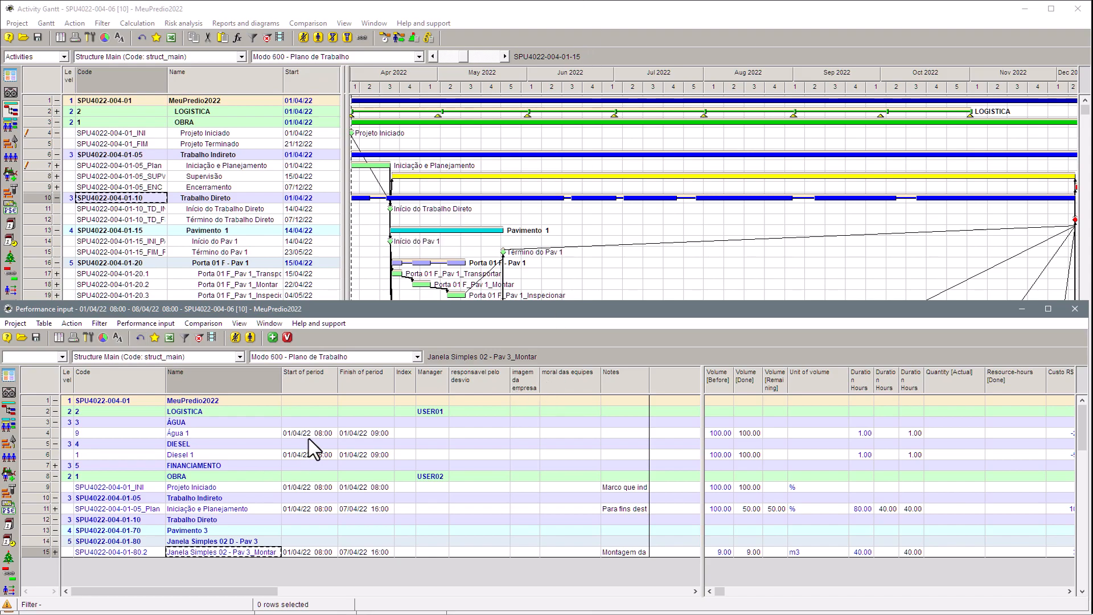
{"action": "left_click", "coordinate": [219, 437]}
{"action": "left_click", "coordinate": [217, 456]}
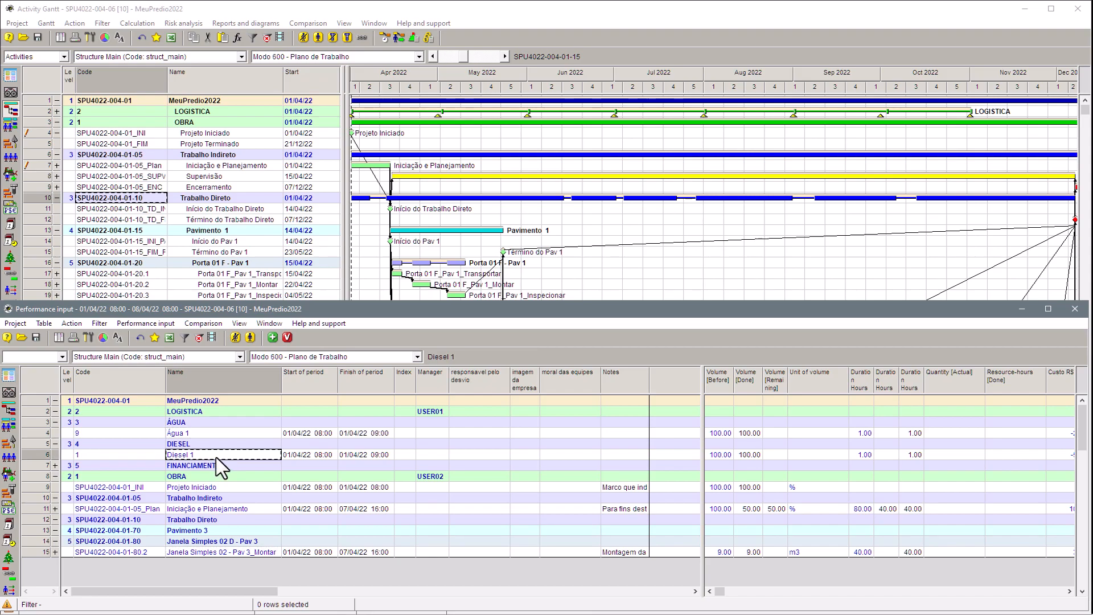
{"action": "left_click", "coordinate": [215, 435]}
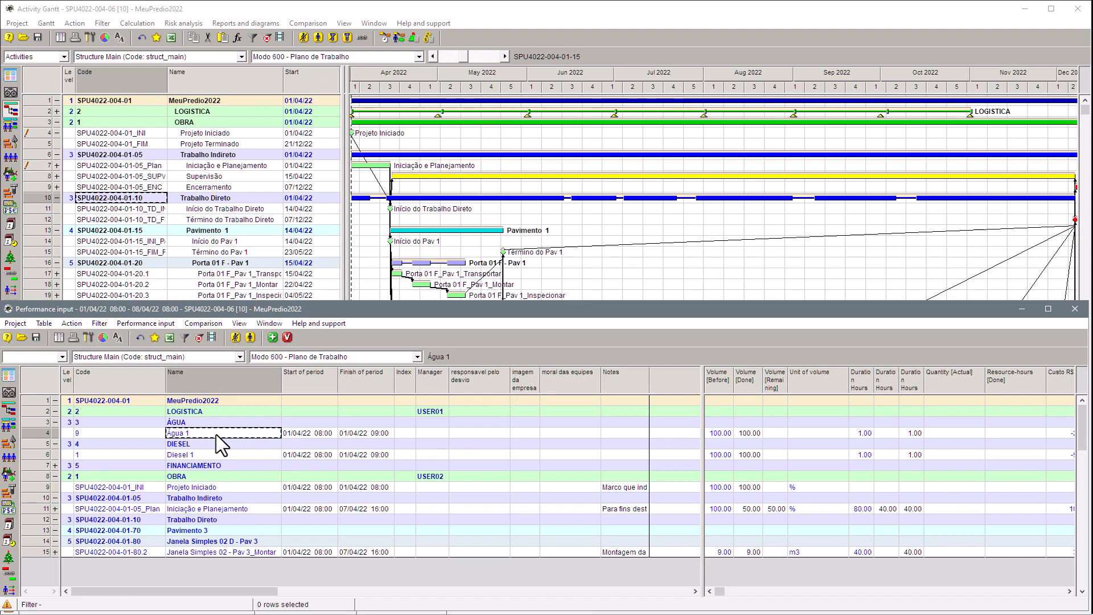
{"action": "left_click", "coordinate": [55, 465]}
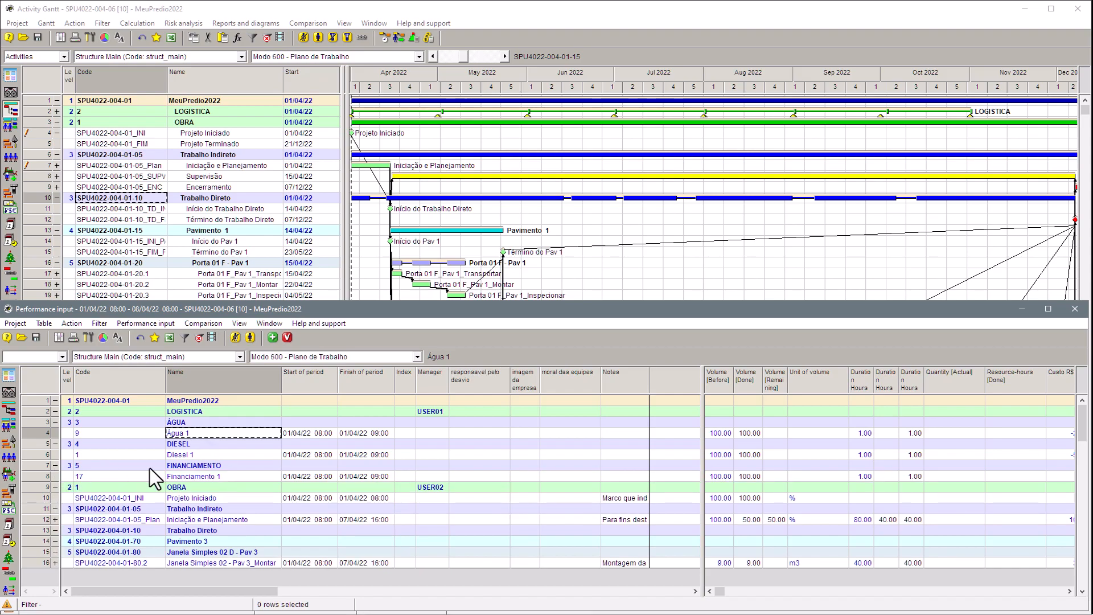
Check Financiamento 1 and the done volume, period start, period finish and responsavel pelo desvio fields of Água 1.
{"action": "left_click", "coordinate": [215, 477]}
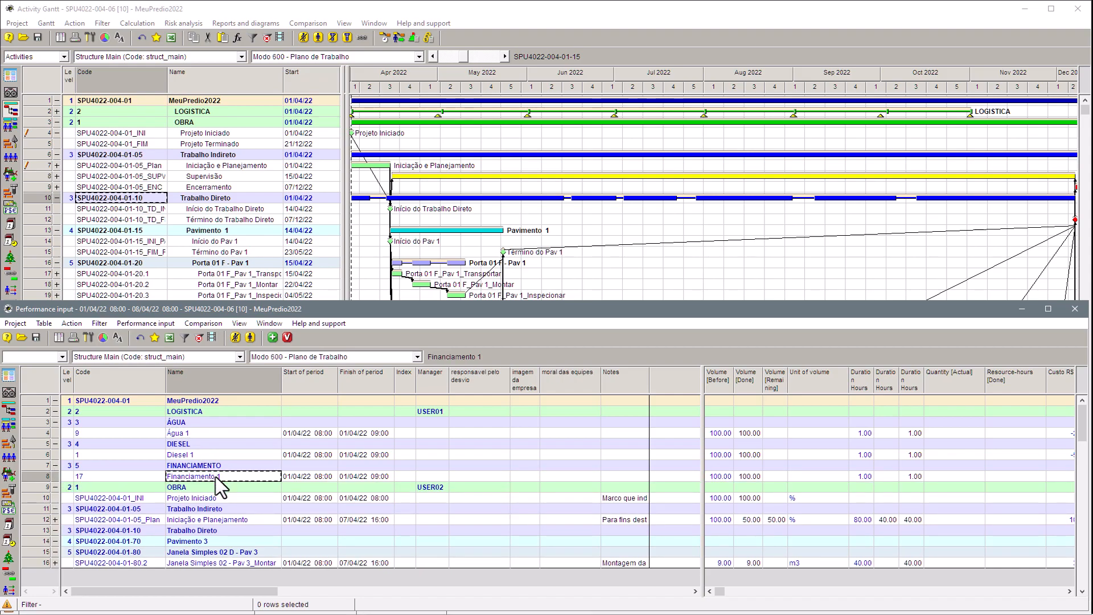
{"action": "left_click", "coordinate": [747, 433]}
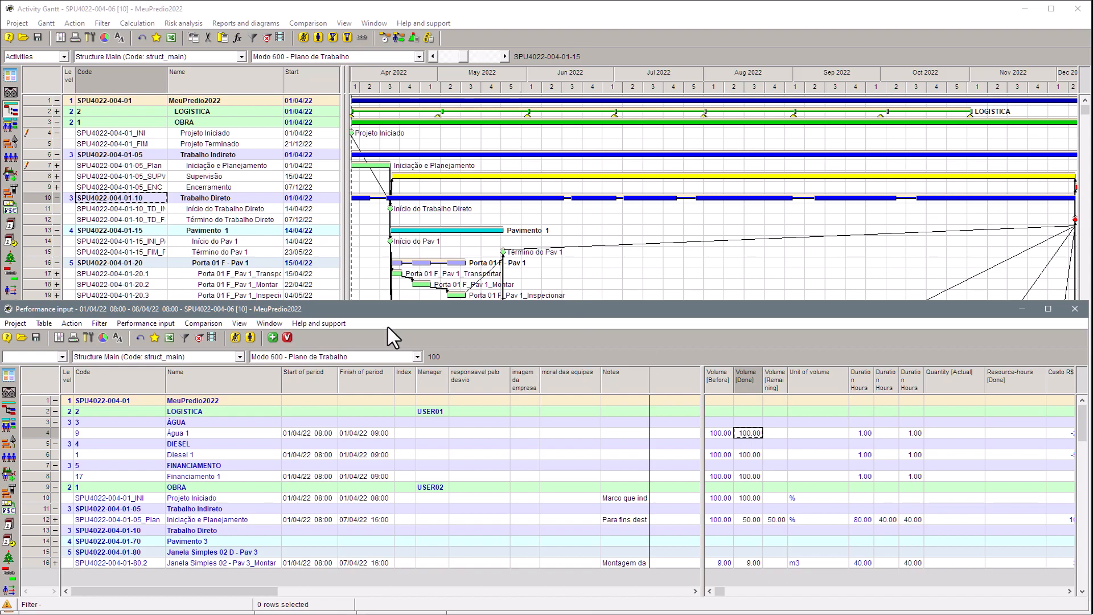
{"action": "left_click", "coordinate": [305, 381]}
{"action": "left_click", "coordinate": [378, 378]}
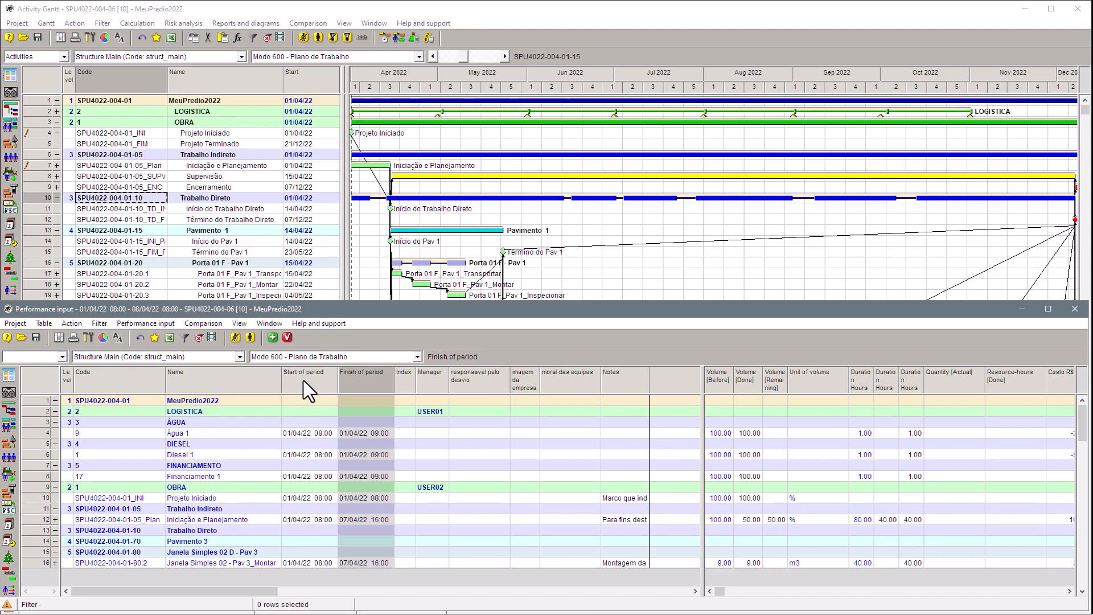
{"action": "left_click", "coordinate": [296, 433]}
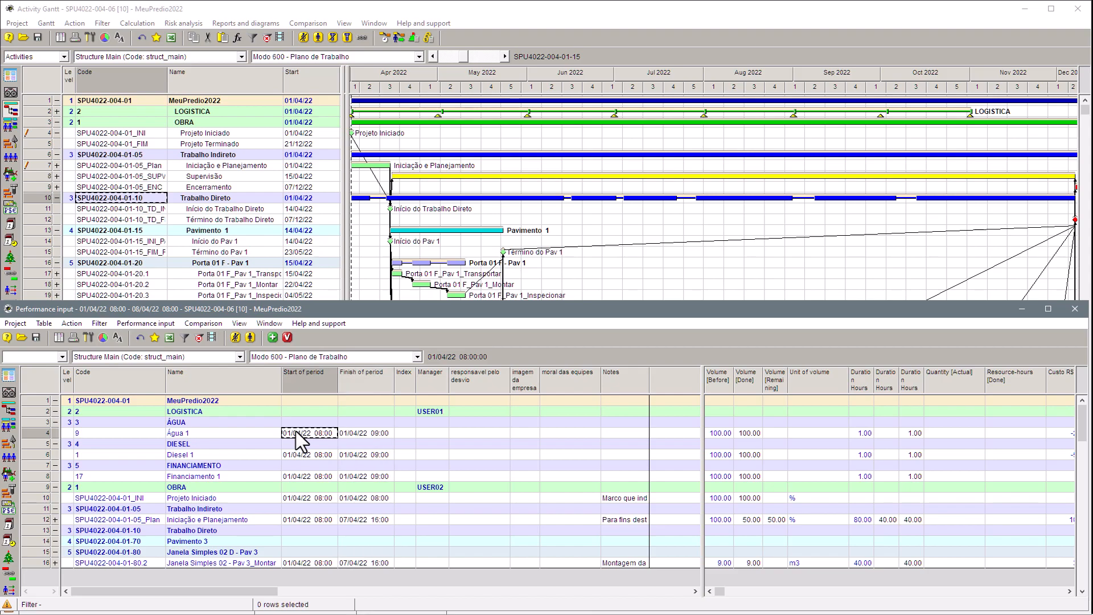
{"action": "left_click", "coordinate": [376, 434]}
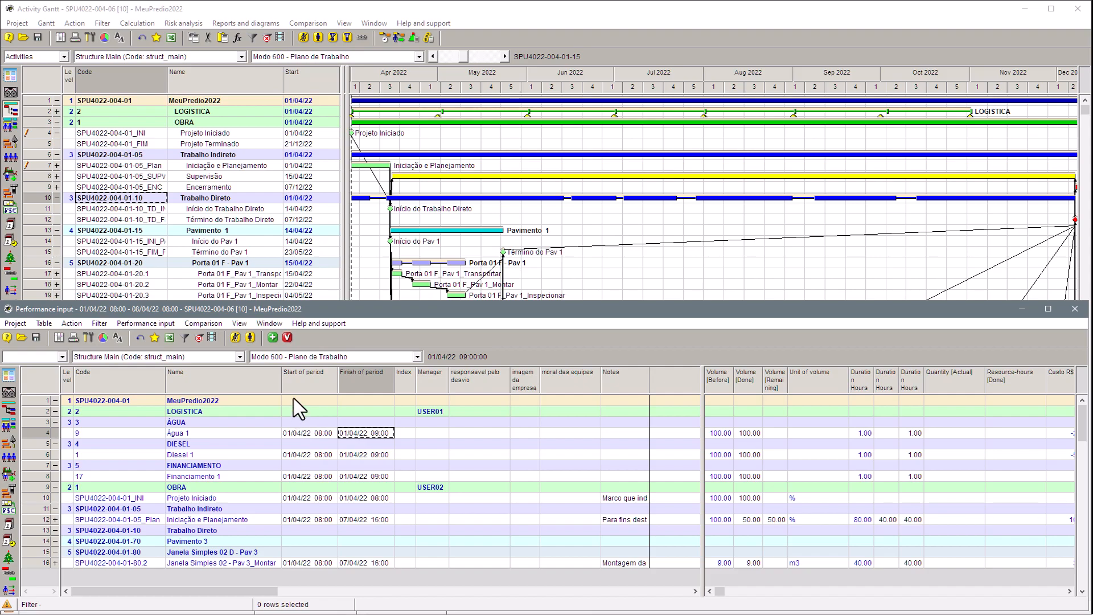
{"action": "left_click", "coordinate": [475, 435]}
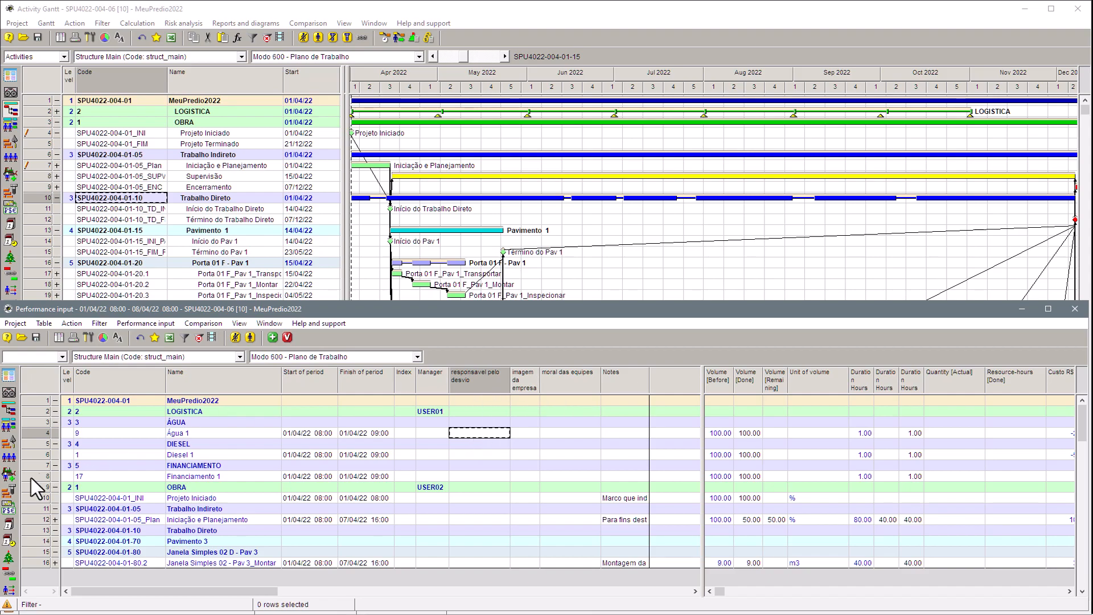
Shift the Performance input window slightly and inspect Água 1's imagem da empresa and moral das equipes options and its Notes field.
{"action": "left_click_drag", "start_coordinate": [186, 309], "coordinate": [220, 310]}
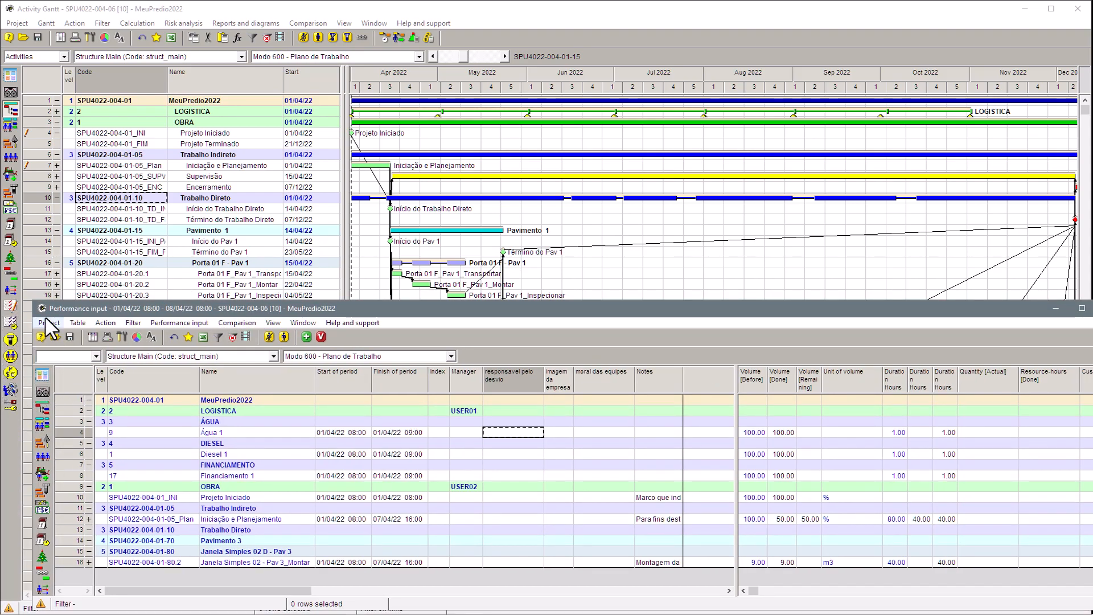
{"action": "left_click_drag", "start_coordinate": [86, 311], "coordinate": [59, 310]}
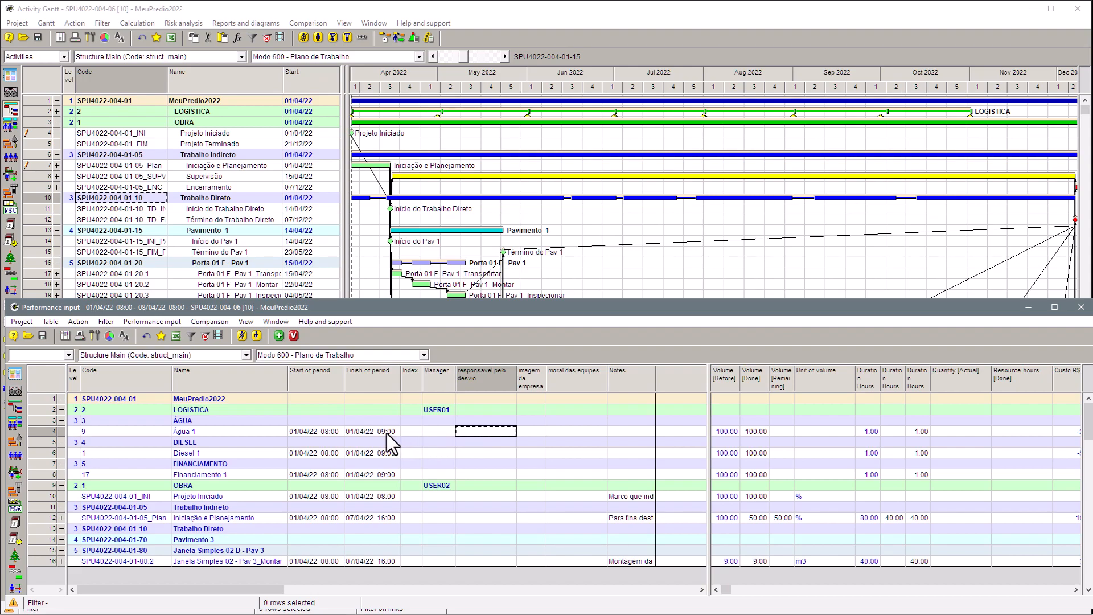
{"action": "left_click", "coordinate": [525, 432]}
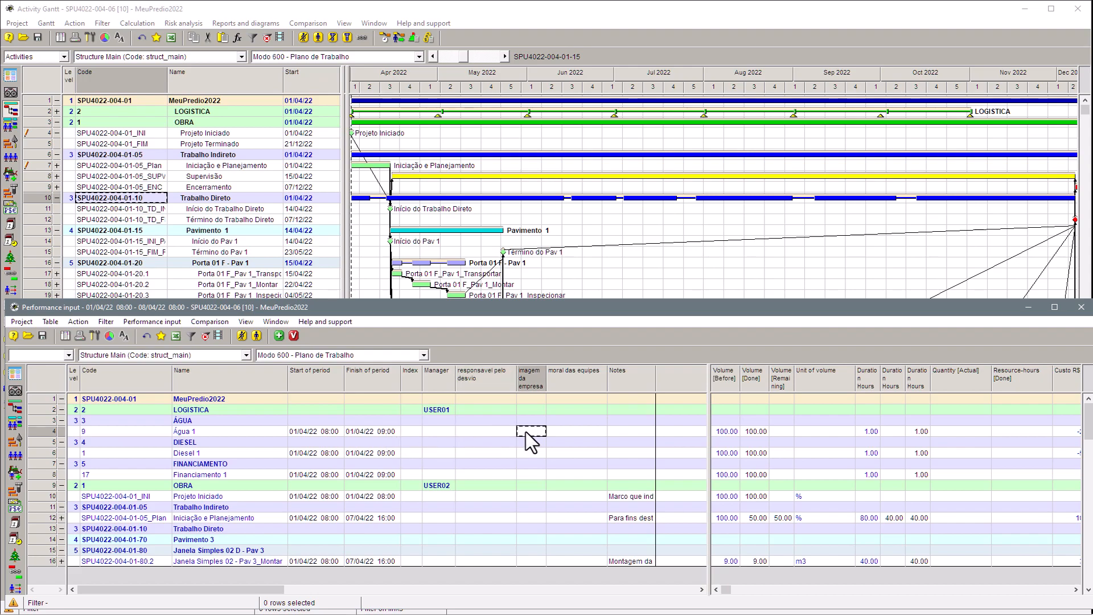
{"action": "left_click", "coordinate": [527, 432]}
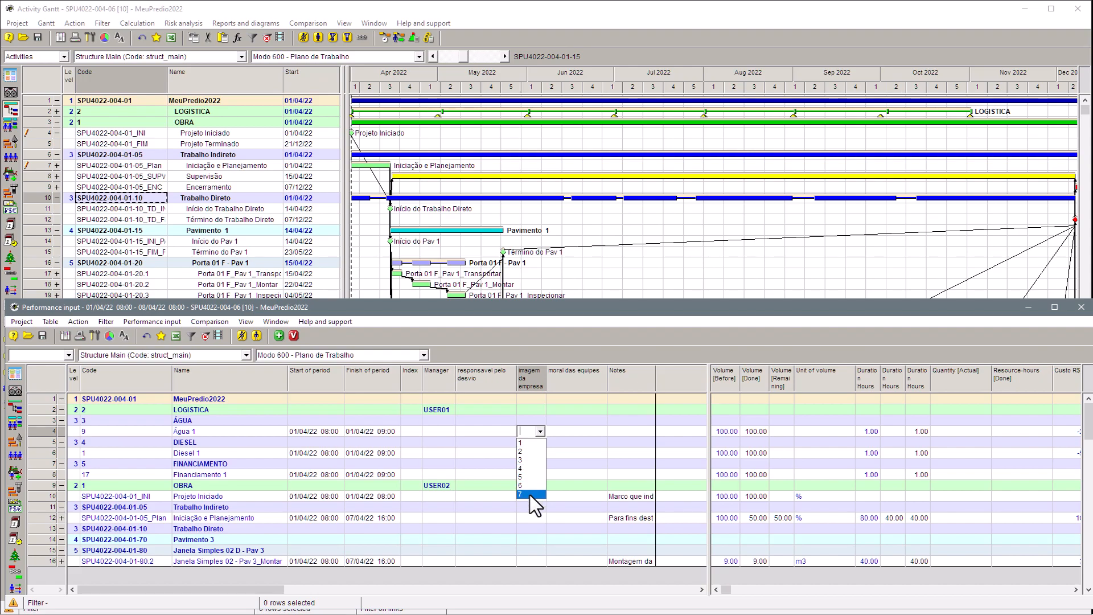
{"action": "left_click", "coordinate": [587, 431]}
{"action": "left_click", "coordinate": [586, 431]}
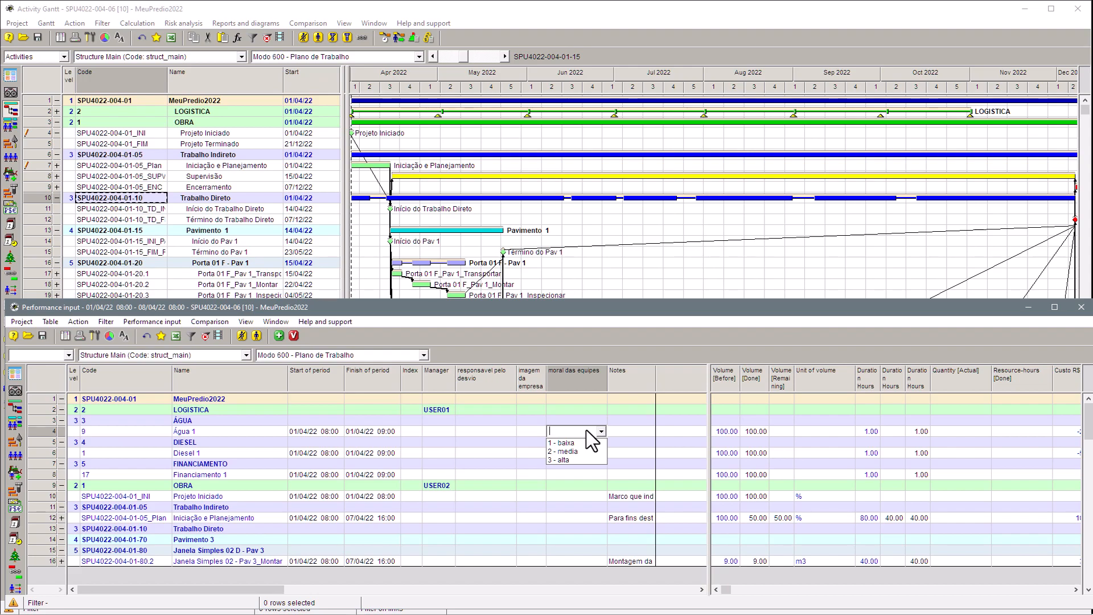
{"action": "left_click", "coordinate": [522, 434]}
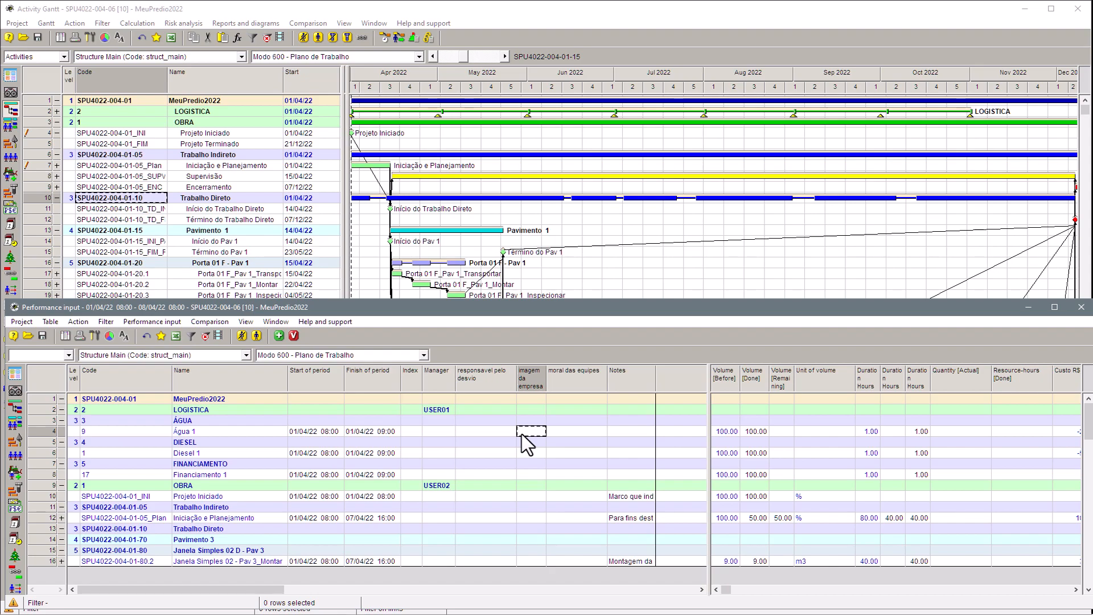
{"action": "left_click", "coordinate": [633, 433]}
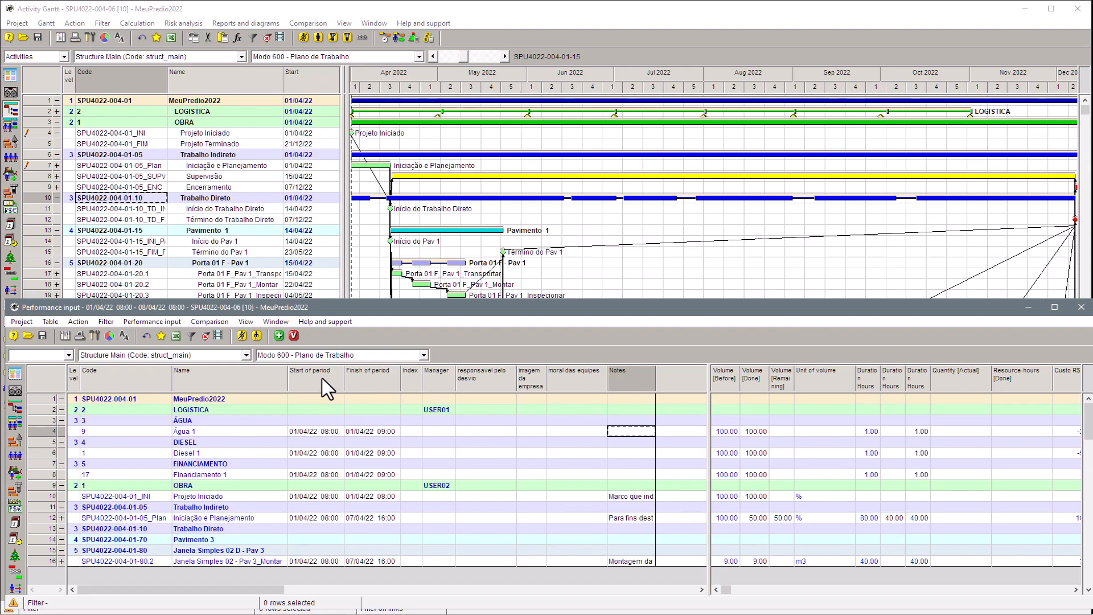
Narrow the activity details pane to end at Manager so the cost columns are in view, and widen the Volume [Remaining] column.
{"action": "left_click_drag", "start_coordinate": [706, 378], "coordinate": [659, 384]}
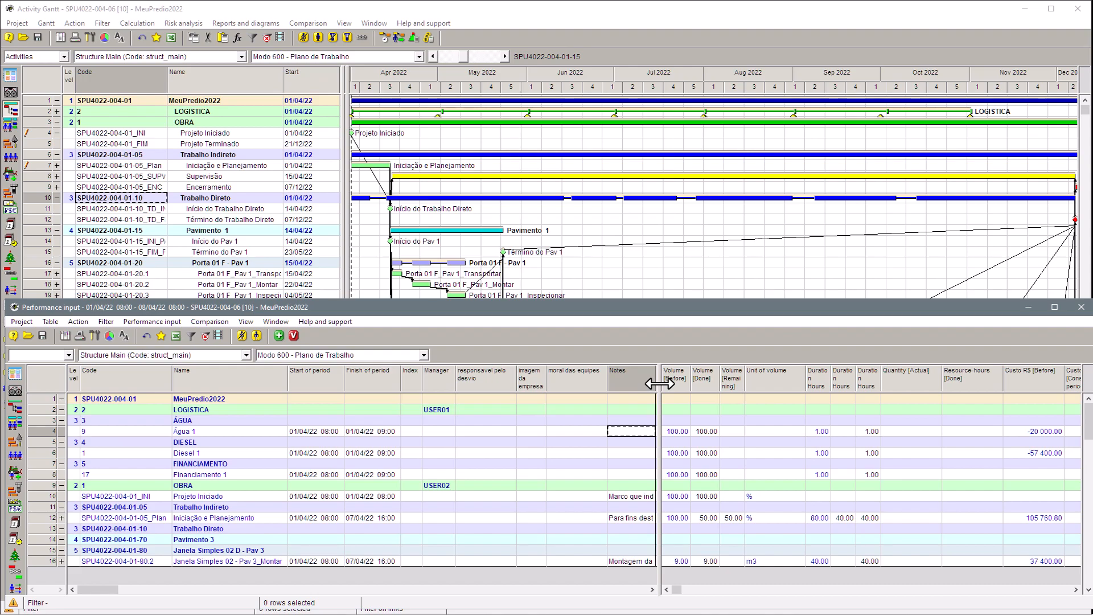
{"action": "left_click_drag", "start_coordinate": [659, 384], "coordinate": [459, 402]}
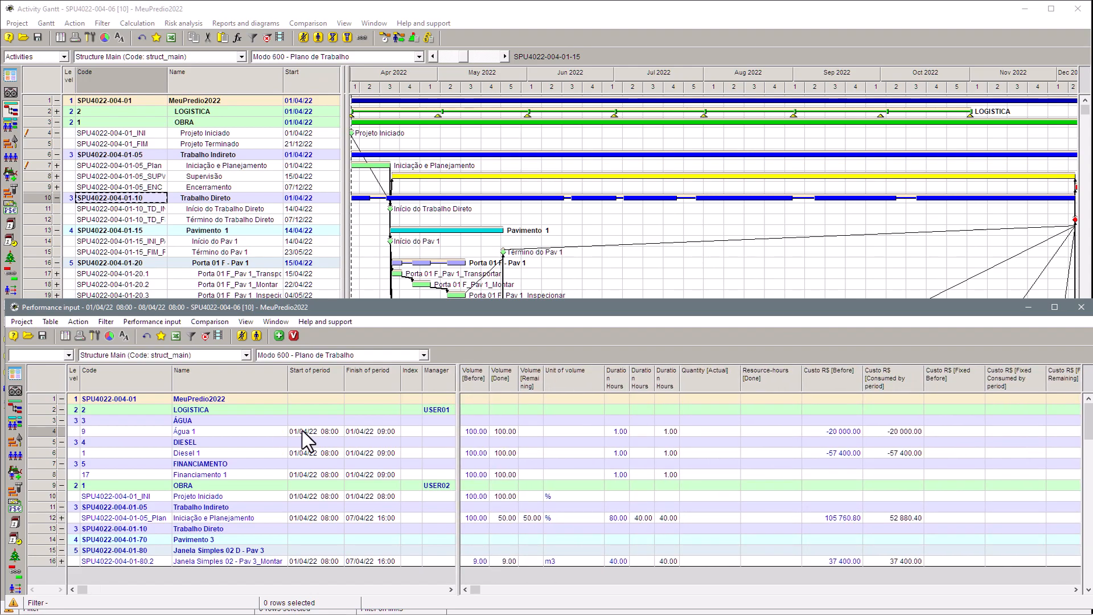
{"action": "left_click", "coordinate": [495, 431]}
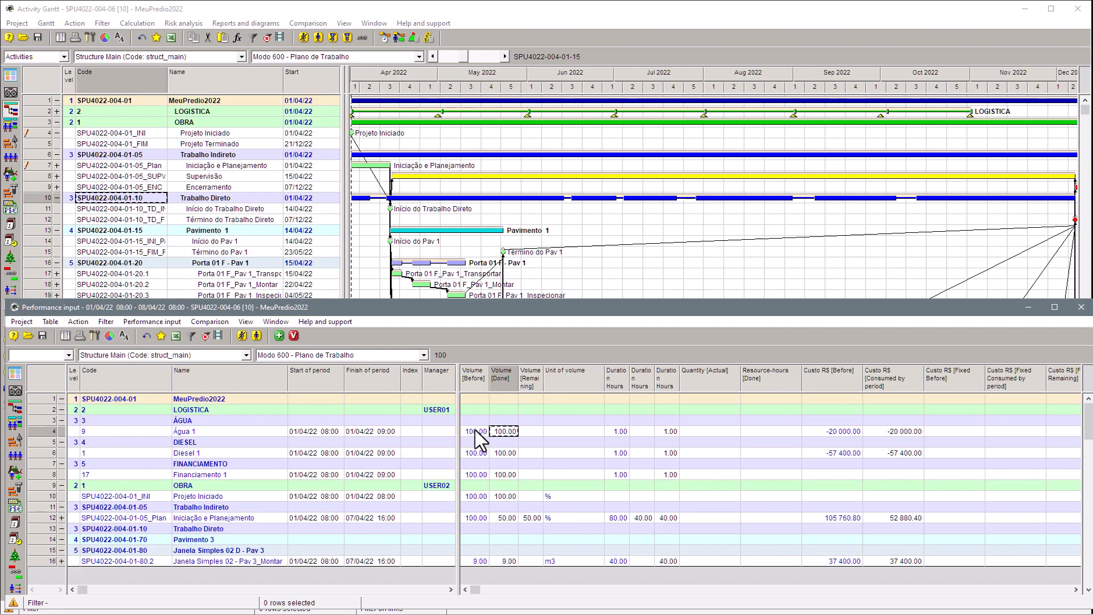
{"action": "left_click", "coordinate": [475, 431]}
{"action": "left_click", "coordinate": [508, 433]}
{"action": "left_click_drag", "start_coordinate": [544, 383], "coordinate": [567, 384]}
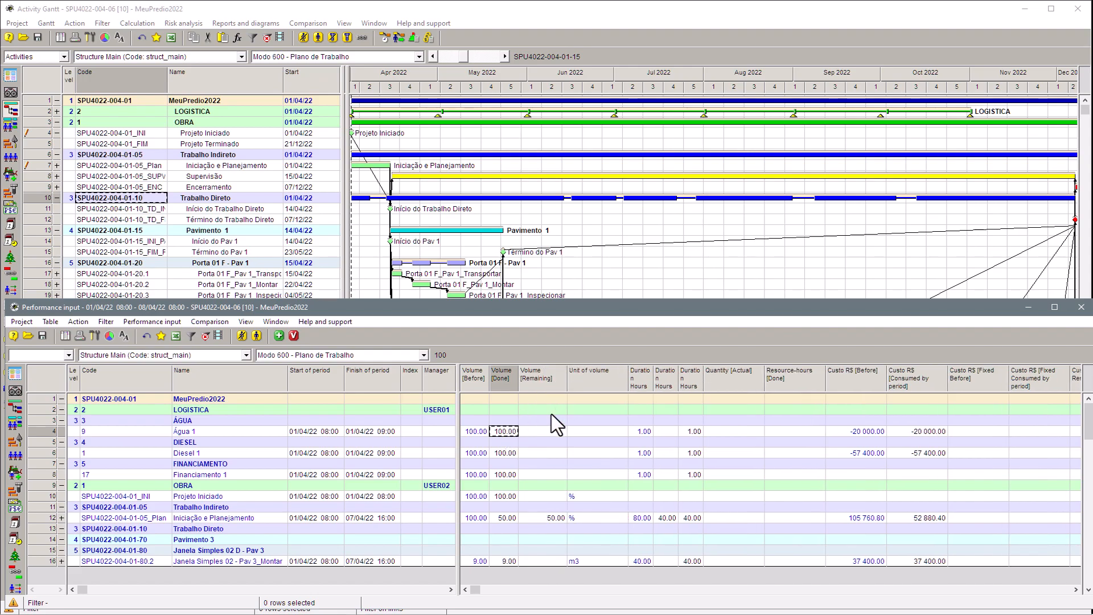
{"action": "left_click", "coordinate": [531, 433]}
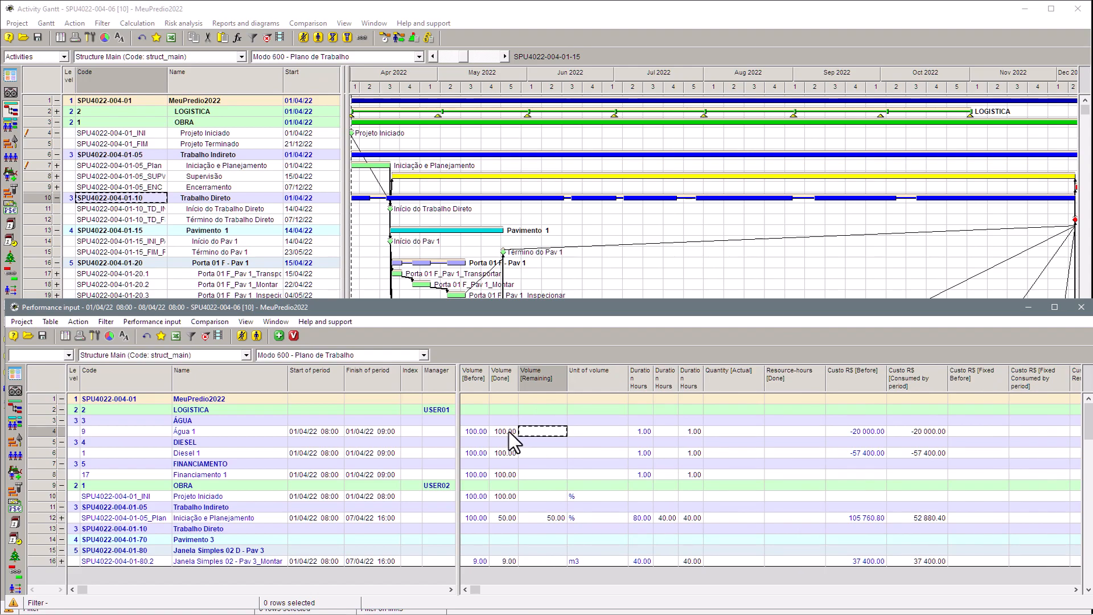
Try a done volume of 0 for Água 1, and restore it to 100.
{"action": "left_click", "coordinate": [509, 432]}
{"action": "type", "text": "0"}
{"action": "key", "text": "Return"}
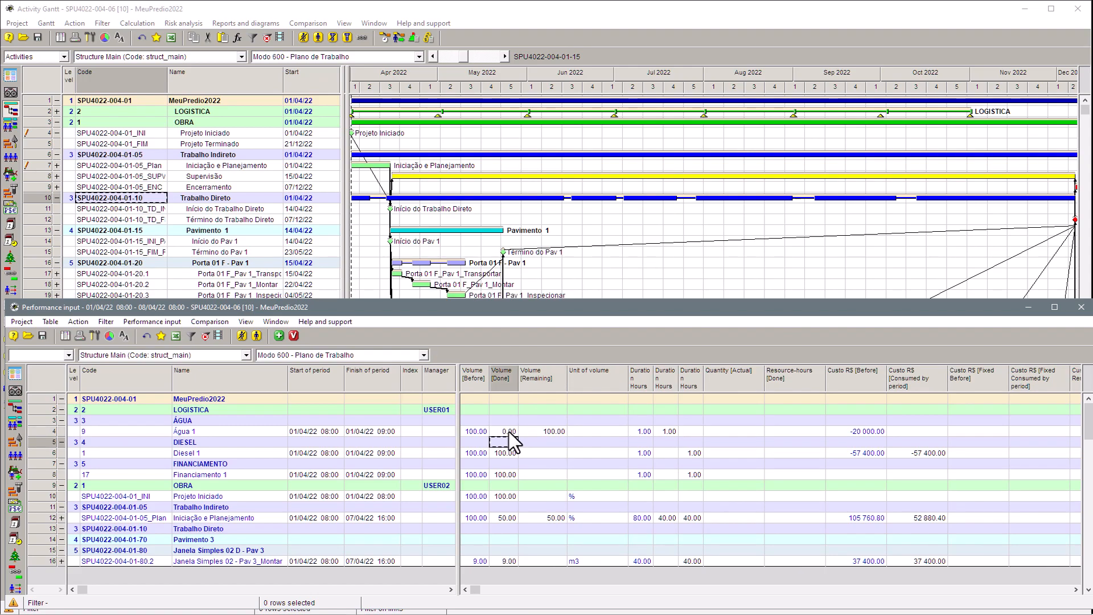
{"action": "left_click", "coordinate": [510, 433]}
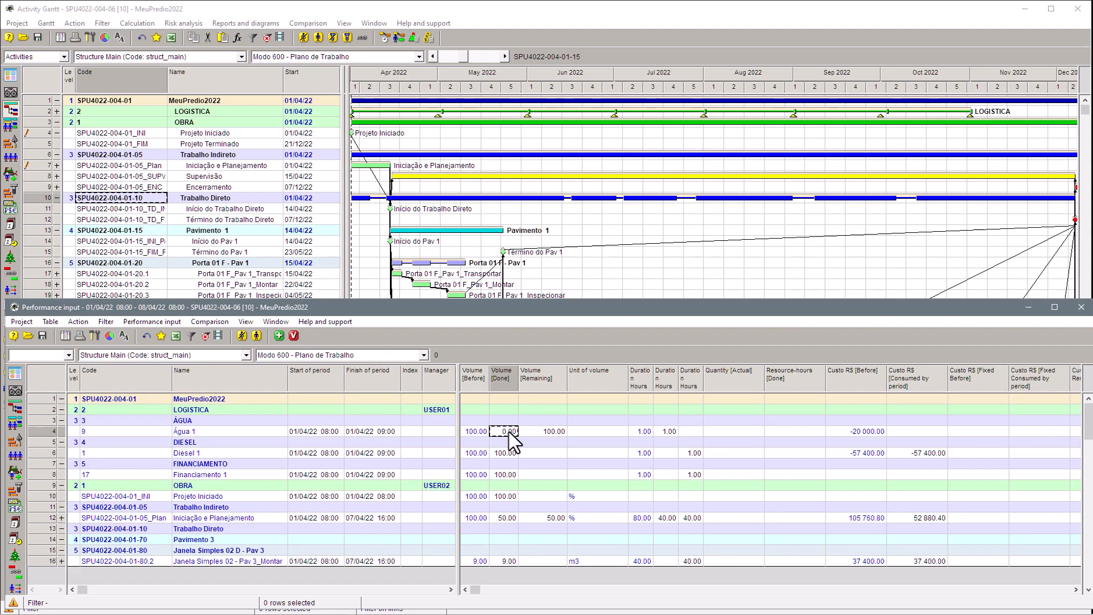
{"action": "type", "text": "100"}
{"action": "left_click", "coordinate": [537, 453]}
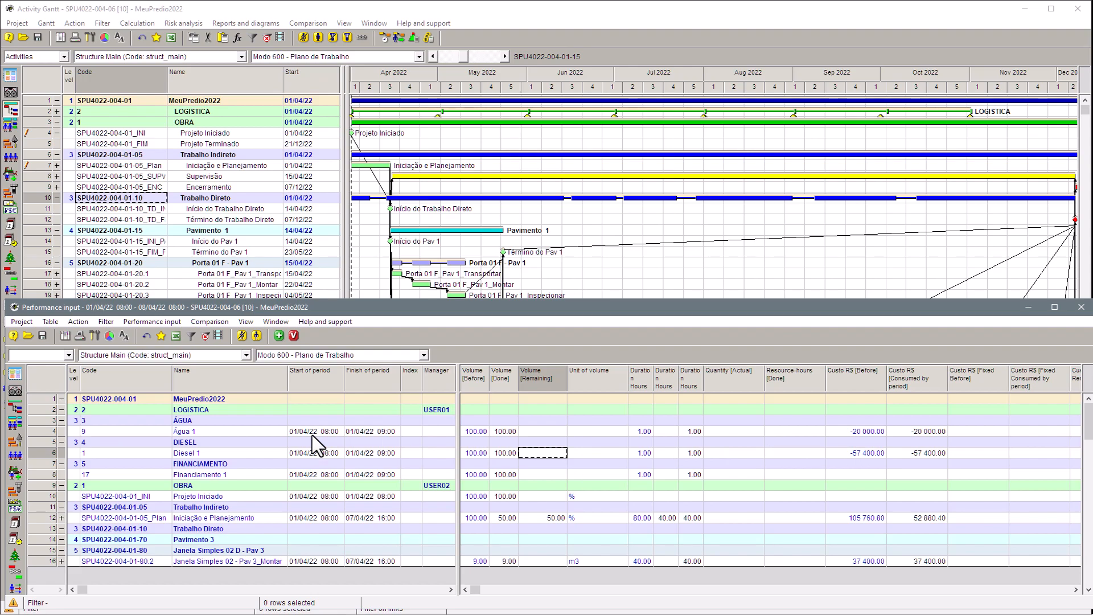
Examine the done volumes and units of volume of the logistics activities, plus the period finish and duration of Água 1.
{"action": "left_click", "coordinate": [503, 435]}
{"action": "left_click", "coordinate": [505, 453]}
{"action": "left_click", "coordinate": [504, 475]}
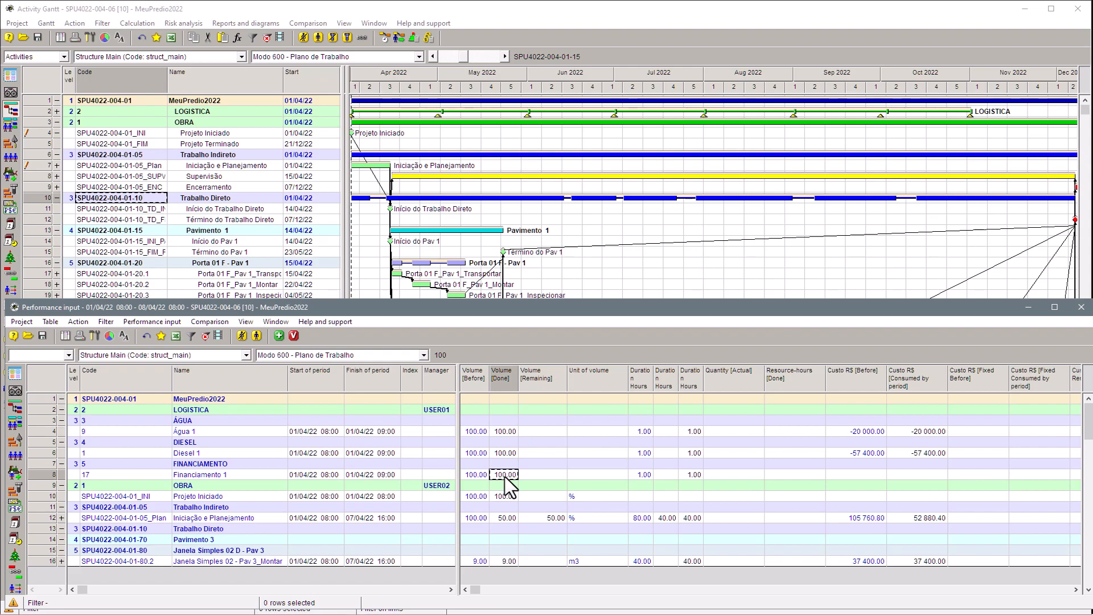
{"action": "left_click", "coordinate": [583, 496]}
{"action": "left_click", "coordinate": [579, 476]}
{"action": "left_click", "coordinate": [577, 452]}
{"action": "left_click", "coordinate": [577, 431]}
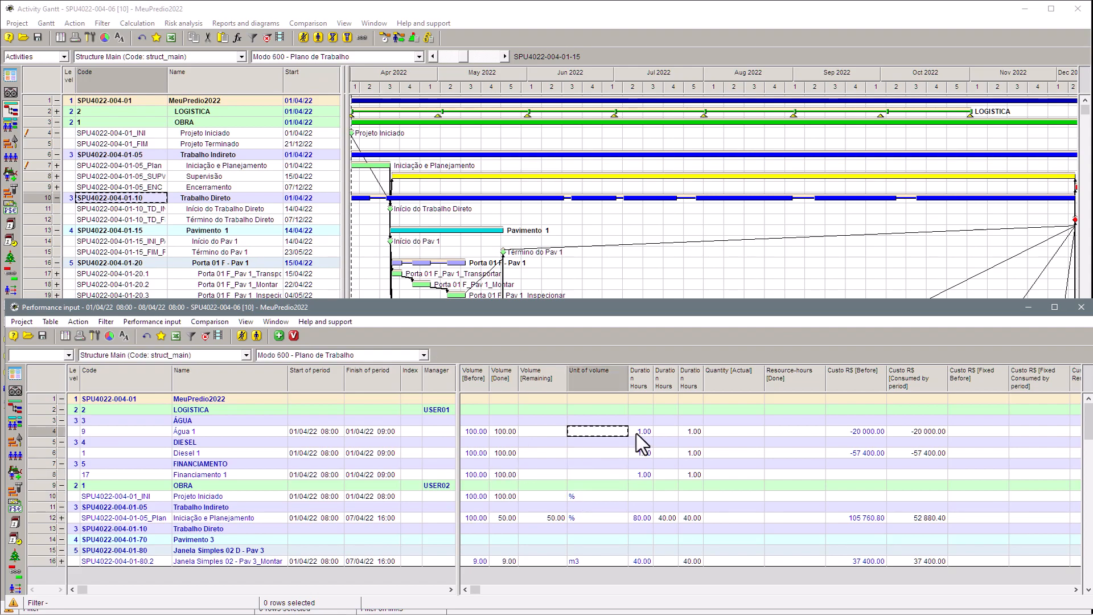
{"action": "left_click", "coordinate": [380, 434]}
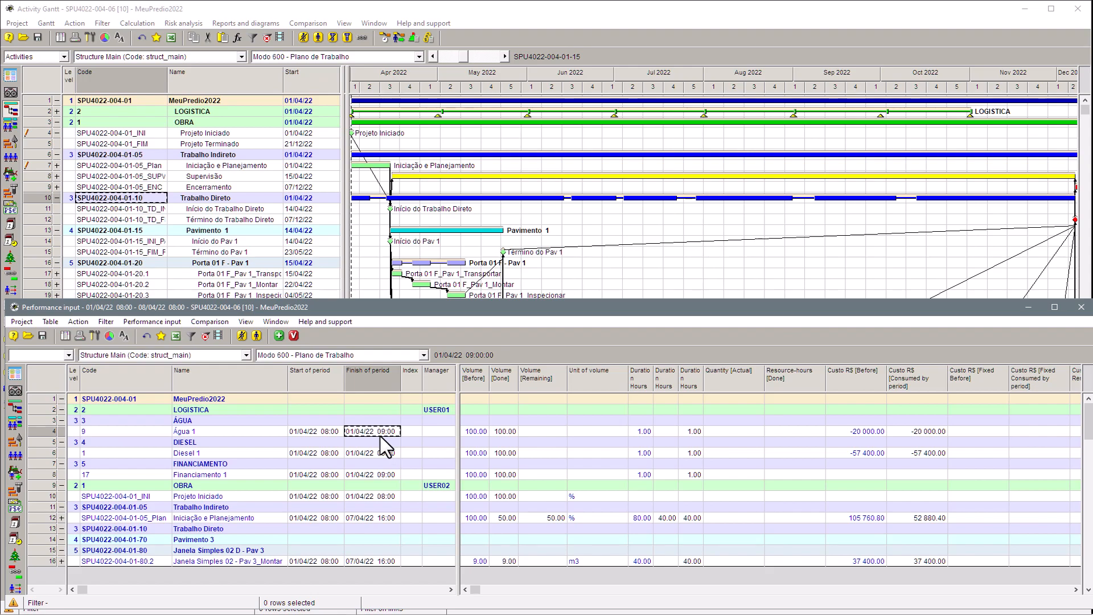
{"action": "left_click", "coordinate": [692, 432]}
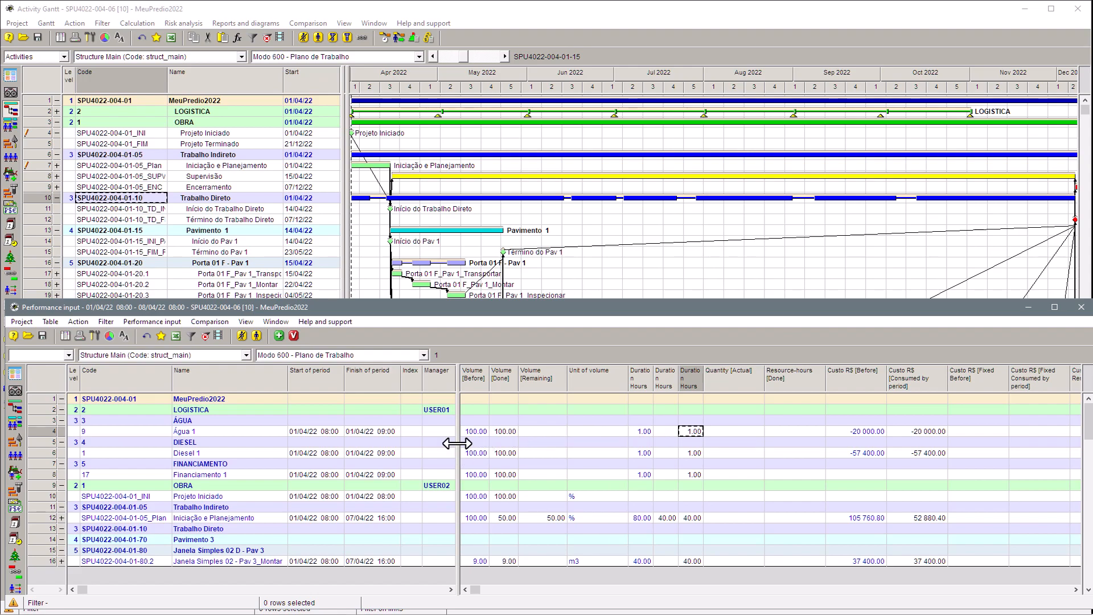
Widen the activity details pane to check the Notes field of Água 1, and narrow the pane back to the Manager column.
{"action": "left_click_drag", "start_coordinate": [457, 443], "coordinate": [644, 442]}
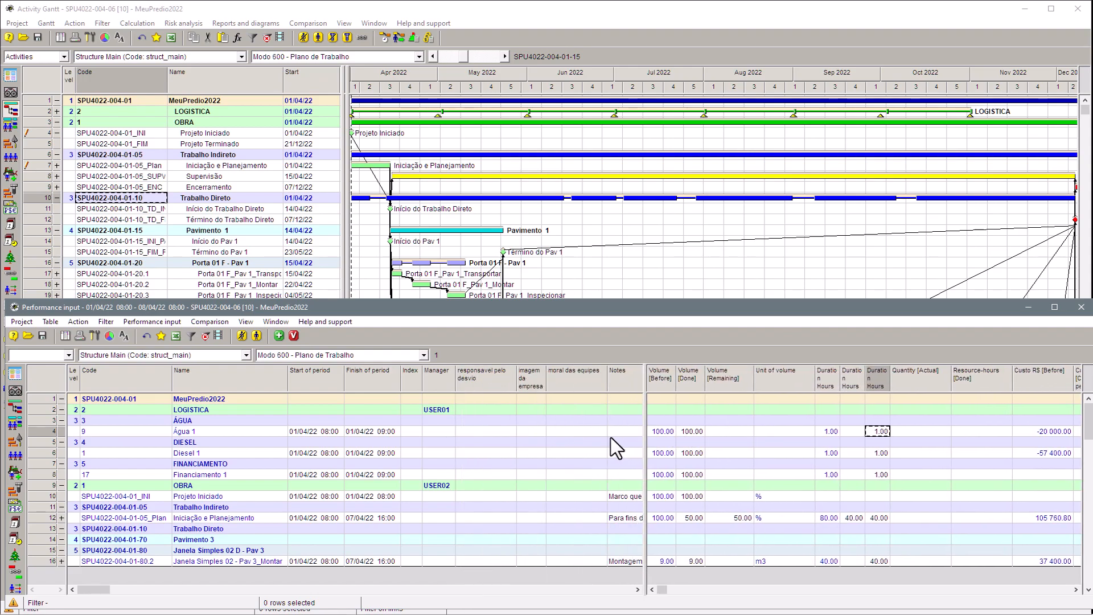
{"action": "left_click", "coordinate": [616, 433]}
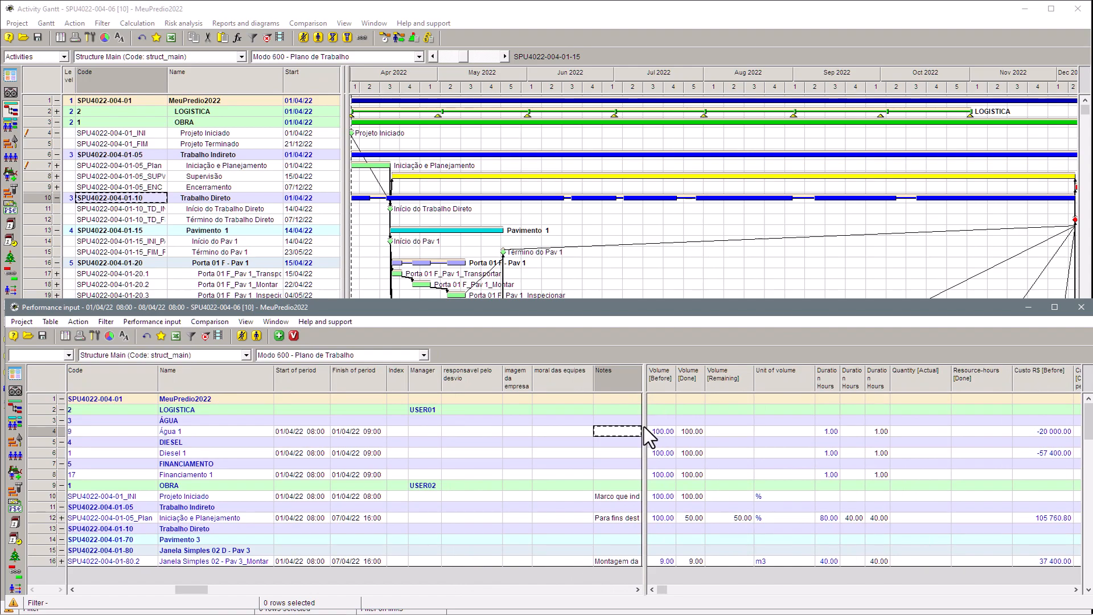
{"action": "left_click_drag", "start_coordinate": [645, 427], "coordinate": [444, 444]}
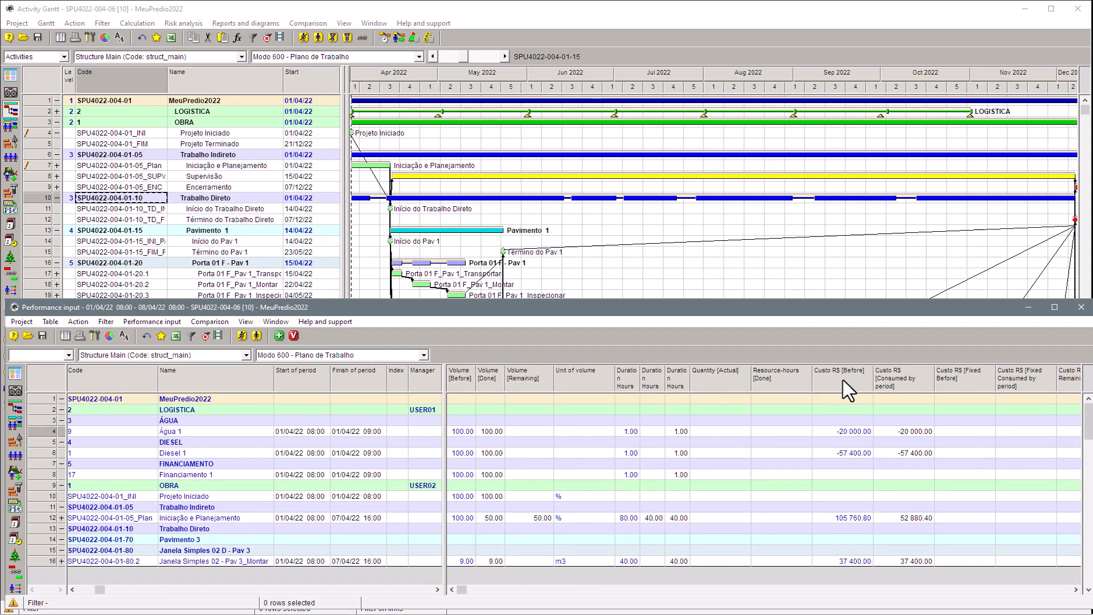
Examine the Quantity [Actual] and Resource-hours [Done] columns and the costs consumed in the period by Água 1 and Diesel 1.
{"action": "left_click", "coordinate": [715, 384]}
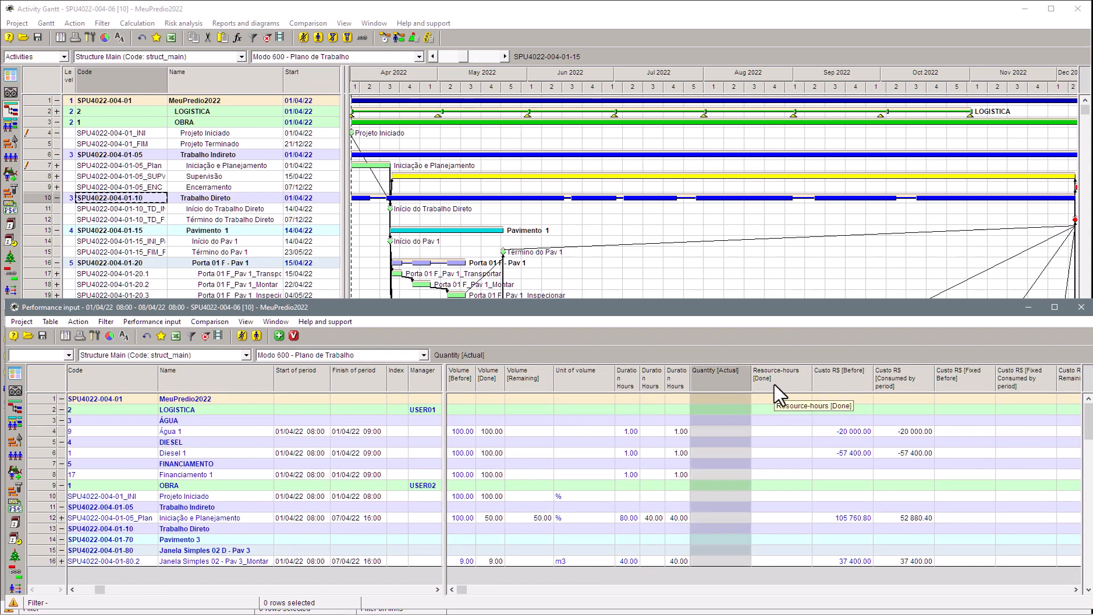
{"action": "left_click", "coordinate": [774, 385]}
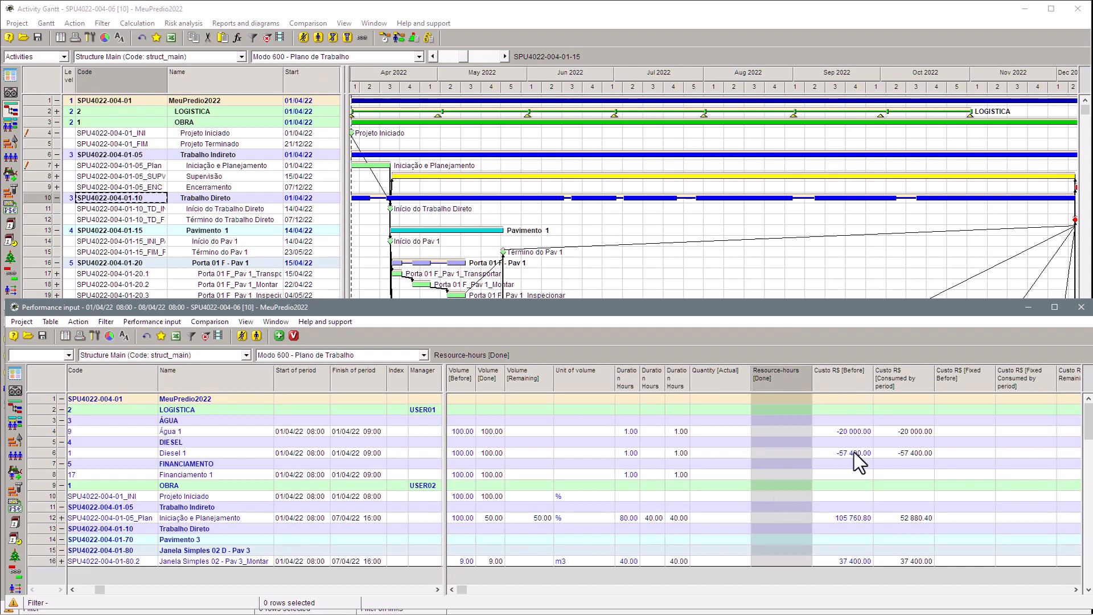
{"action": "left_click", "coordinate": [900, 454]}
{"action": "left_click", "coordinate": [901, 434]}
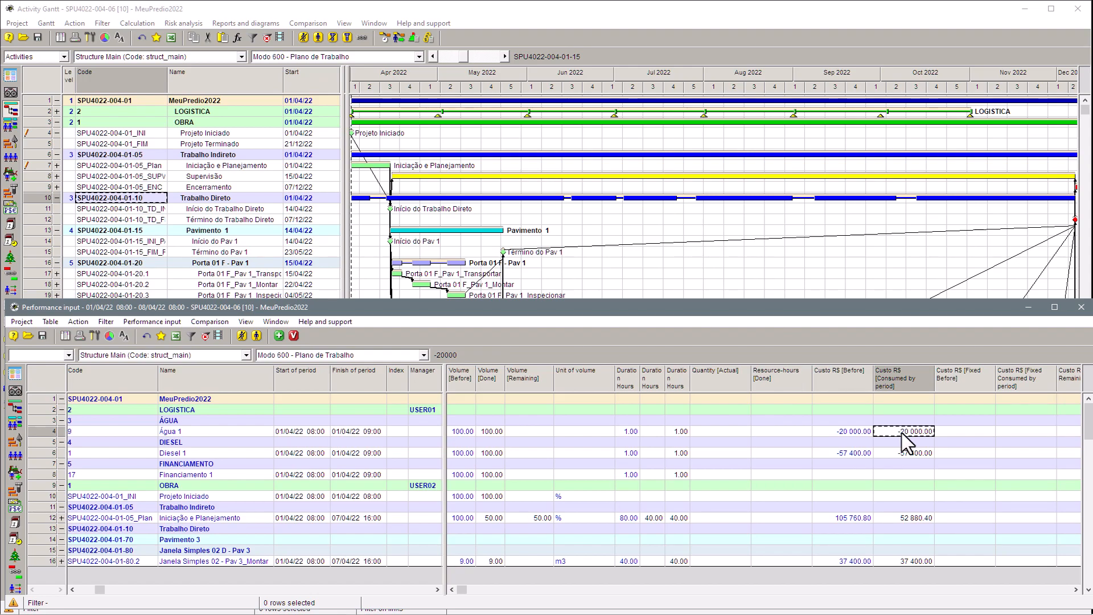
{"action": "left_click", "coordinate": [906, 454]}
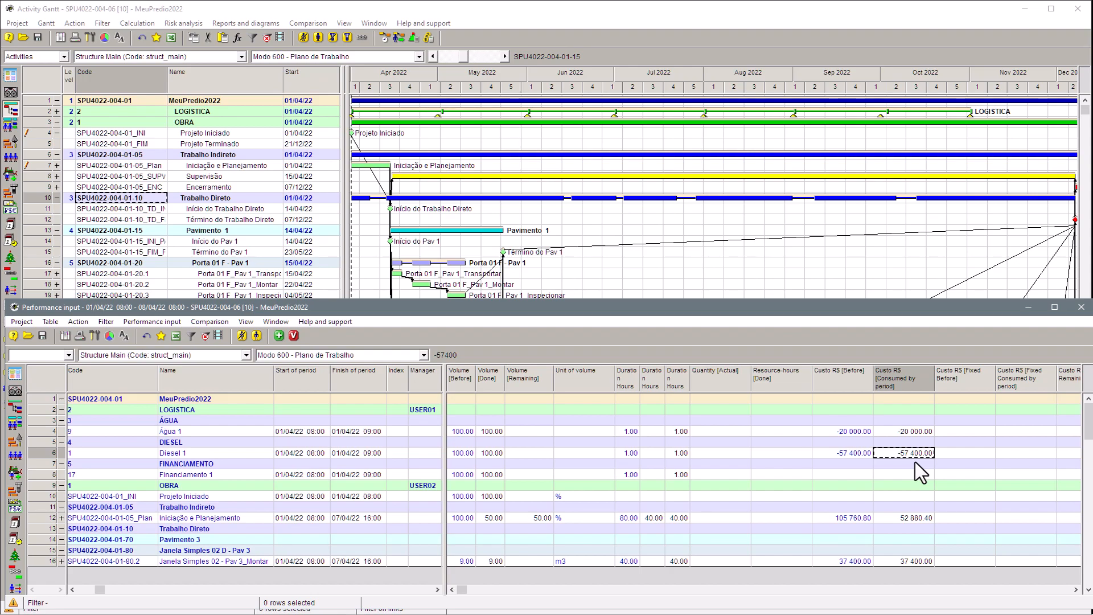
{"action": "left_click", "coordinate": [915, 432]}
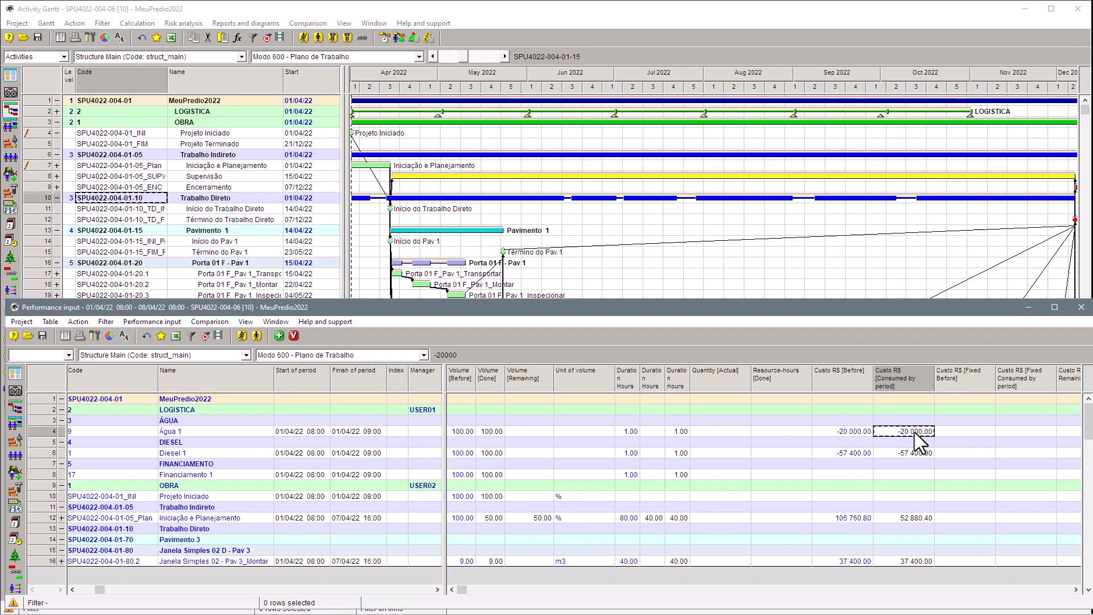
Extend the details pane past Notes to check the Diesel 1 row, and shrink it again to expose the cost columns.
{"action": "left_click_drag", "start_coordinate": [443, 446], "coordinate": [712, 435]}
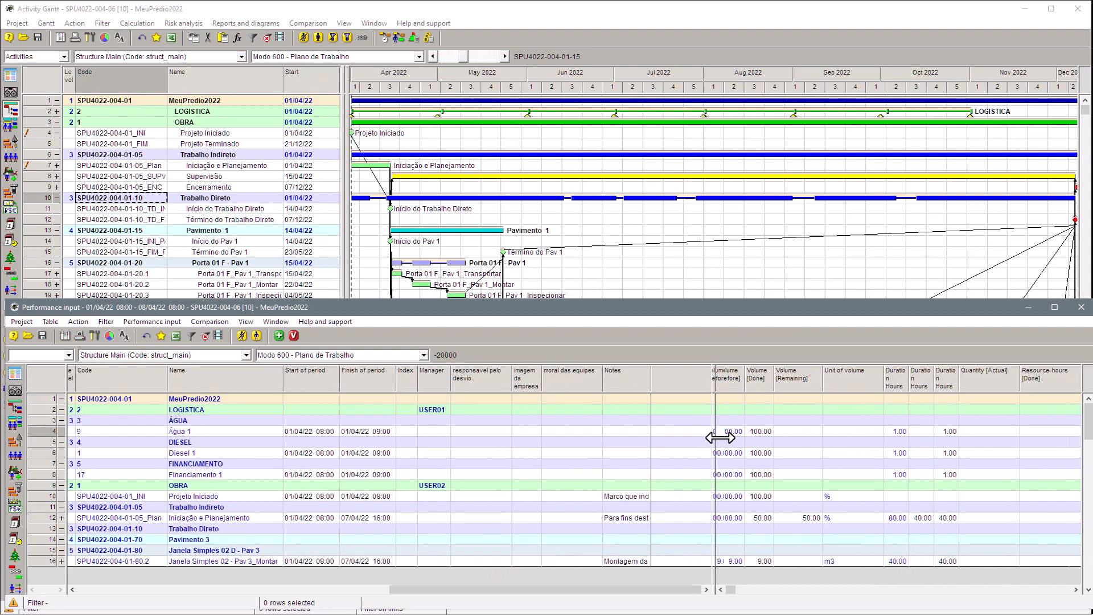
{"action": "left_click", "coordinate": [630, 452]}
{"action": "left_click_drag", "start_coordinate": [737, 409], "coordinate": [456, 419]}
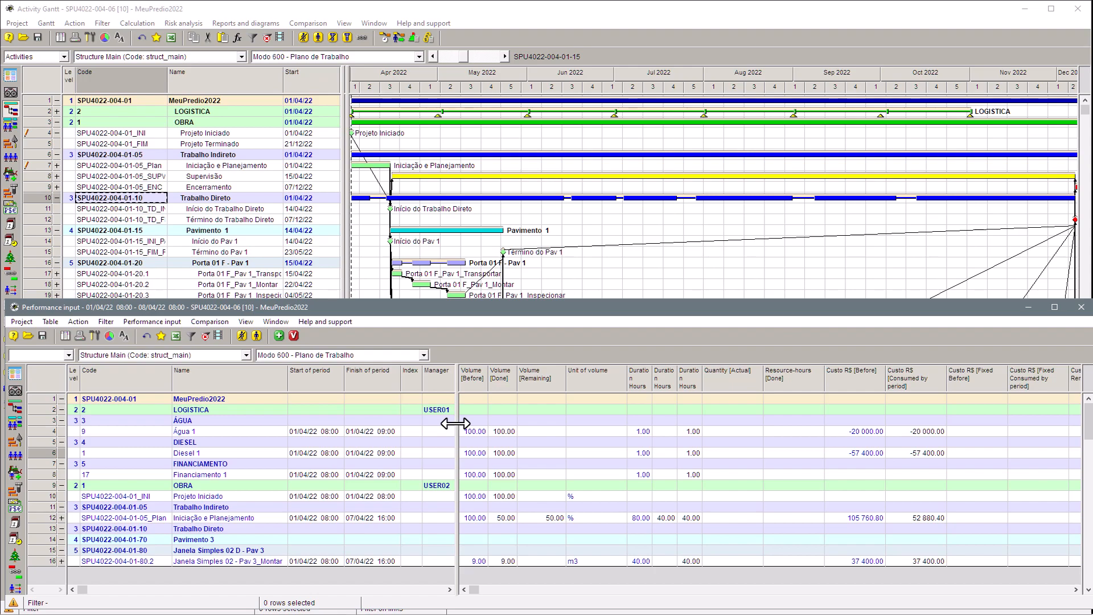
Examine the Custo R$ [Consumed by period] values of Água 1 and Diesel 1, widening the activity details pane slightly.
{"action": "left_click", "coordinate": [923, 432]}
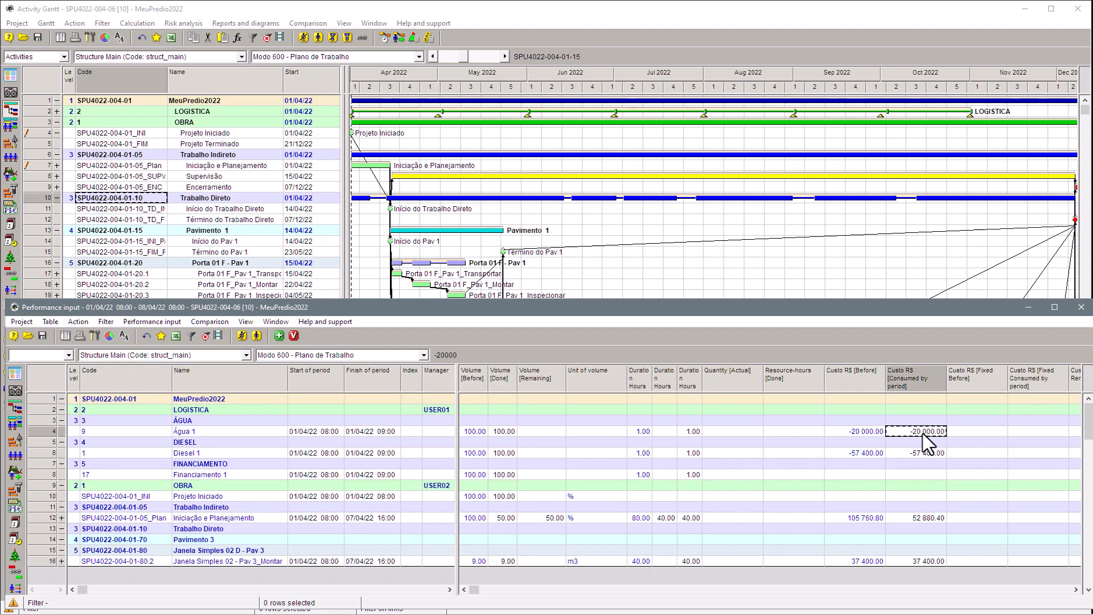
{"action": "left_click", "coordinate": [927, 453]}
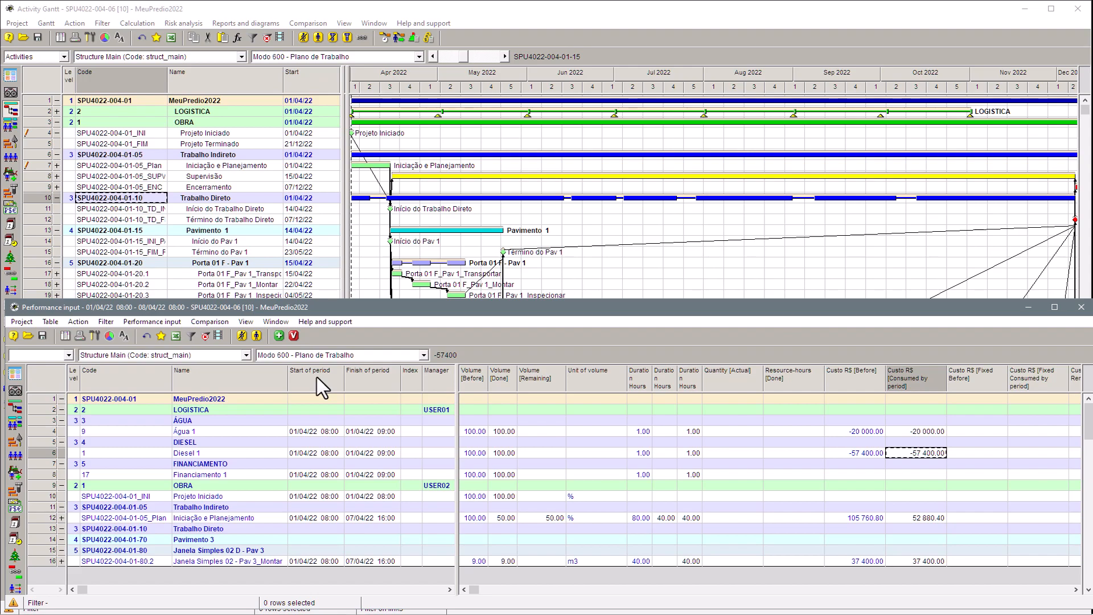
{"action": "mouse_move", "coordinate": [455, 367]}
{"action": "left_mouse_down"}
{"action": "mouse_move", "coordinate": [630, 371]}
{"action": "mouse_move", "coordinate": [518, 377]}
{"action": "mouse_move", "coordinate": [715, 373]}
{"action": "mouse_move", "coordinate": [458, 386]}
{"action": "left_mouse_up"}
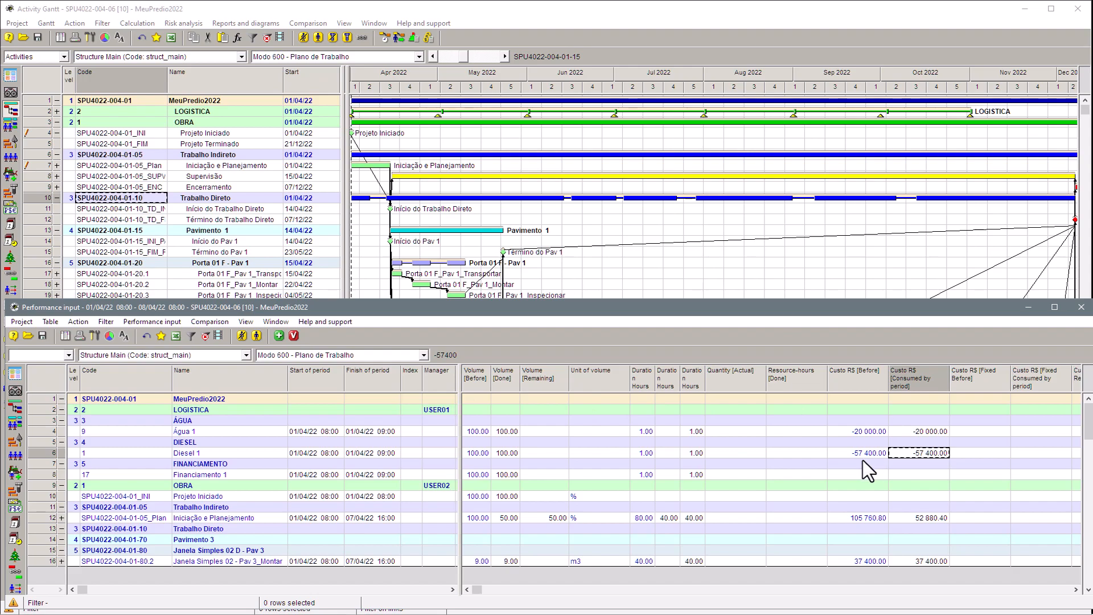
Examine the Água [Before] and Água [Consumed by period] resource columns for the Água 1 activity.
{"action": "left_click", "coordinate": [1075, 589]}
{"action": "left_click", "coordinate": [1075, 590]}
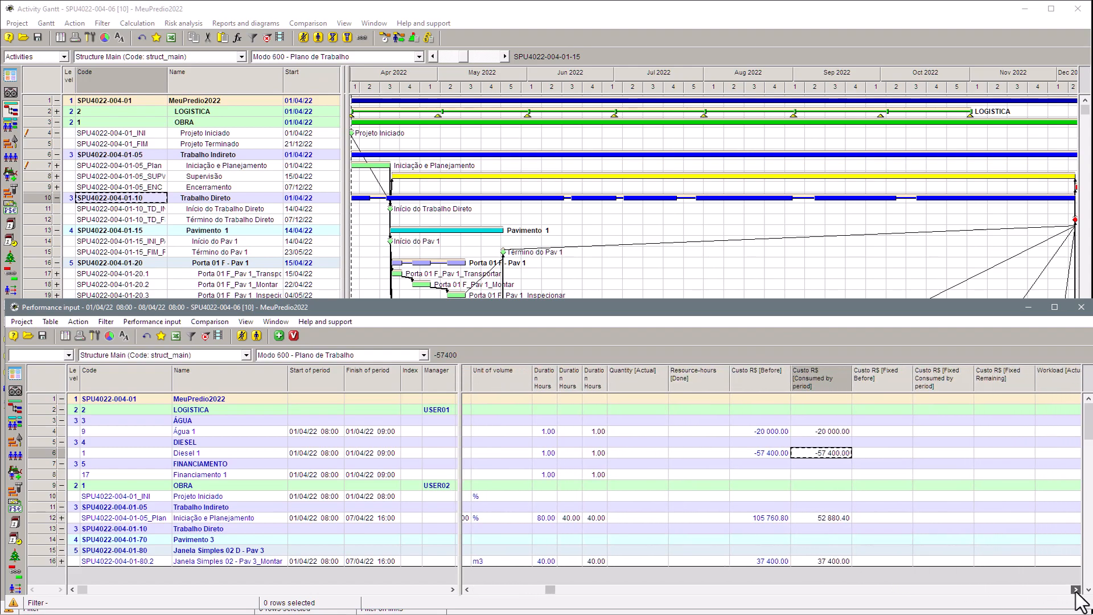
{"action": "left_click", "coordinate": [1075, 590]}
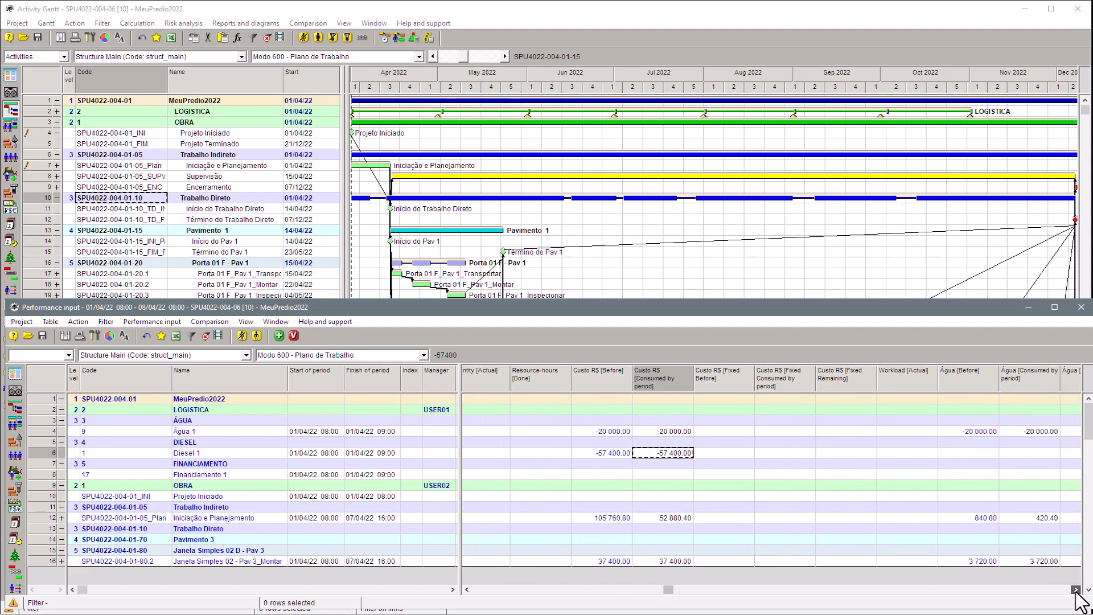
{"action": "left_click", "coordinate": [1075, 590]}
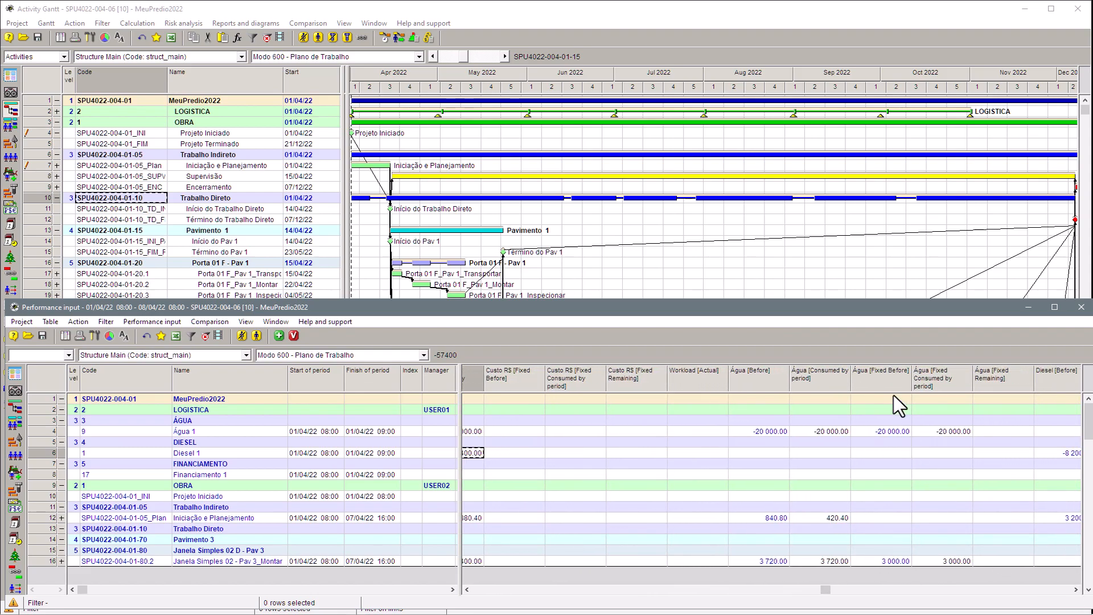
{"action": "left_click", "coordinate": [822, 431]}
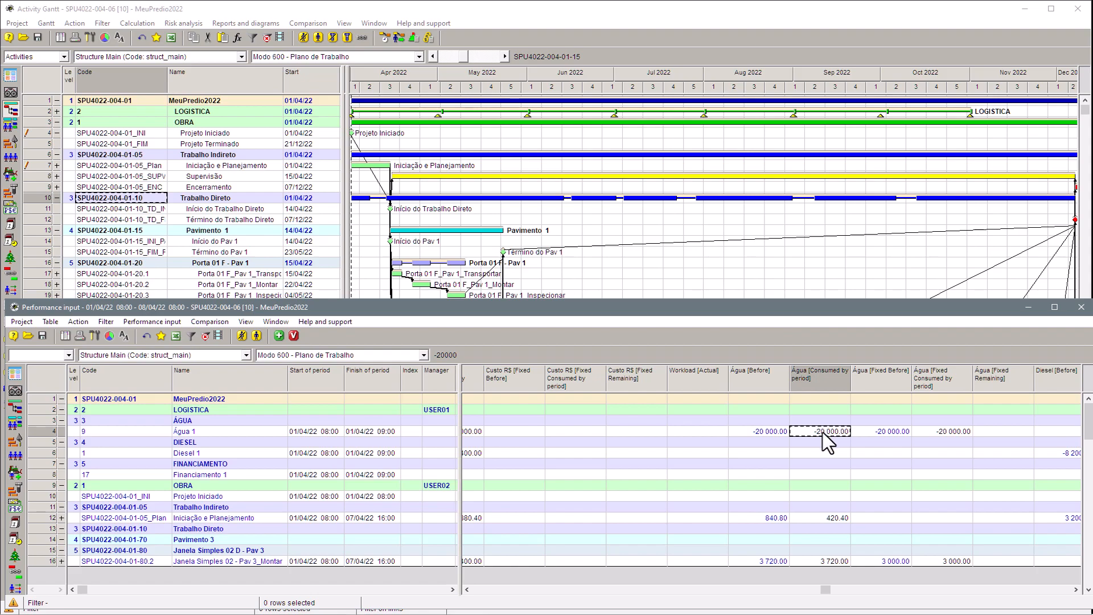
{"action": "left_click", "coordinate": [787, 431]}
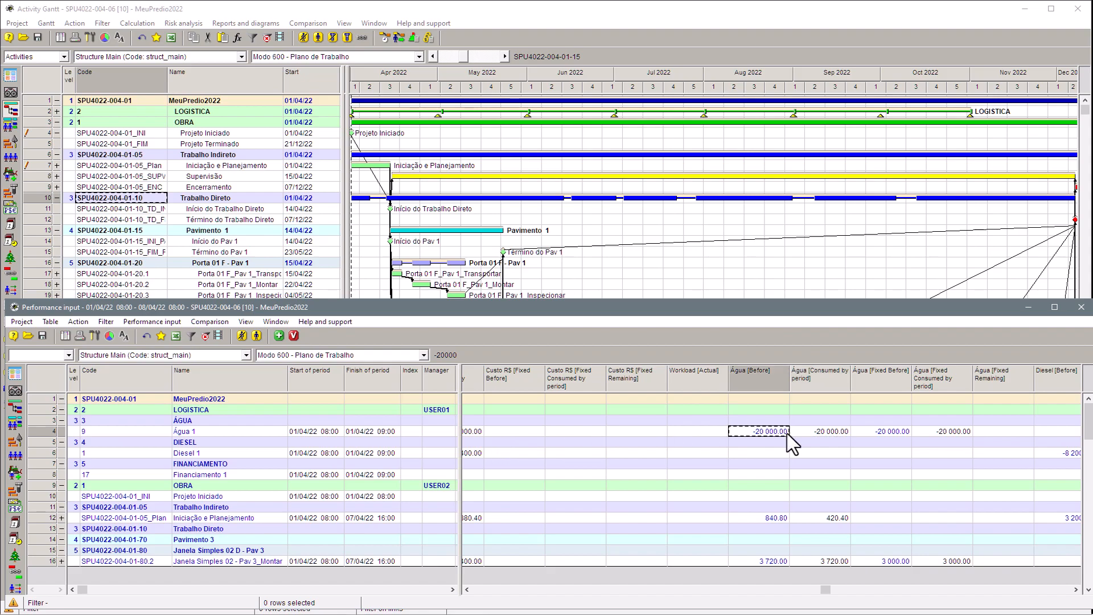
{"action": "left_click", "coordinate": [834, 435]}
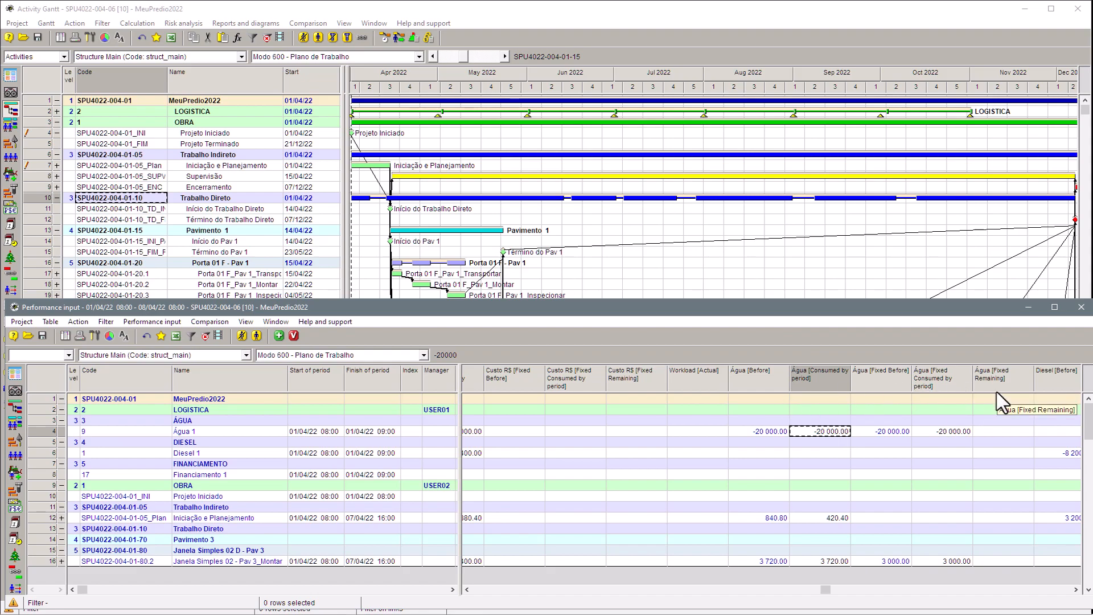
Examine the Diesel [Consumed by period] and Diesel [Fixed Consumed by period] columns for the Diesel 1 activity.
{"action": "left_click", "coordinate": [1074, 590]}
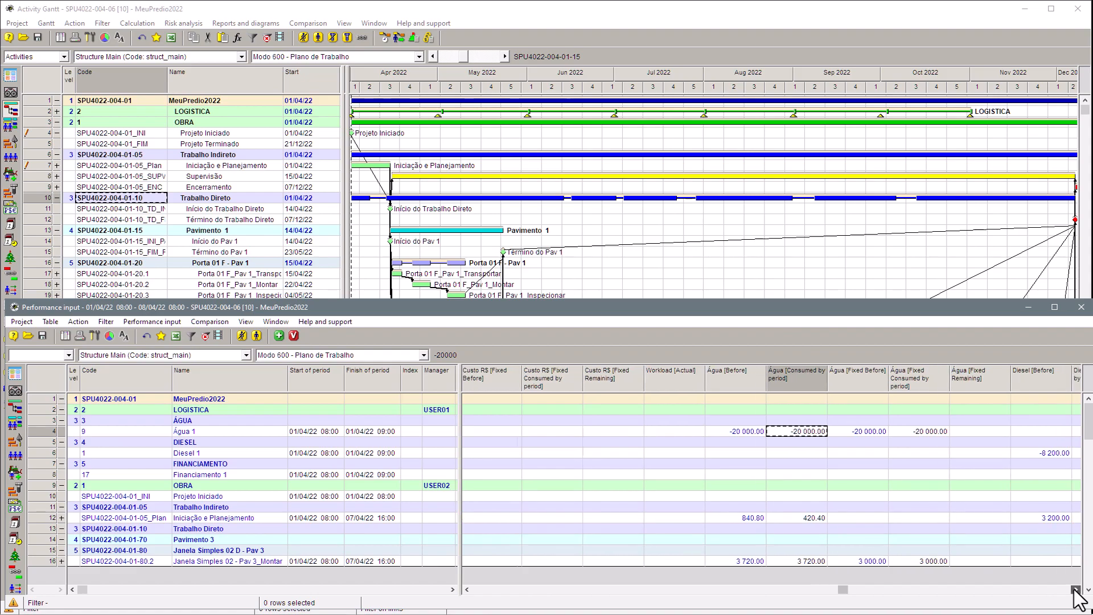
{"action": "left_click_drag", "start_coordinate": [1075, 590], "coordinate": [1075, 589]}
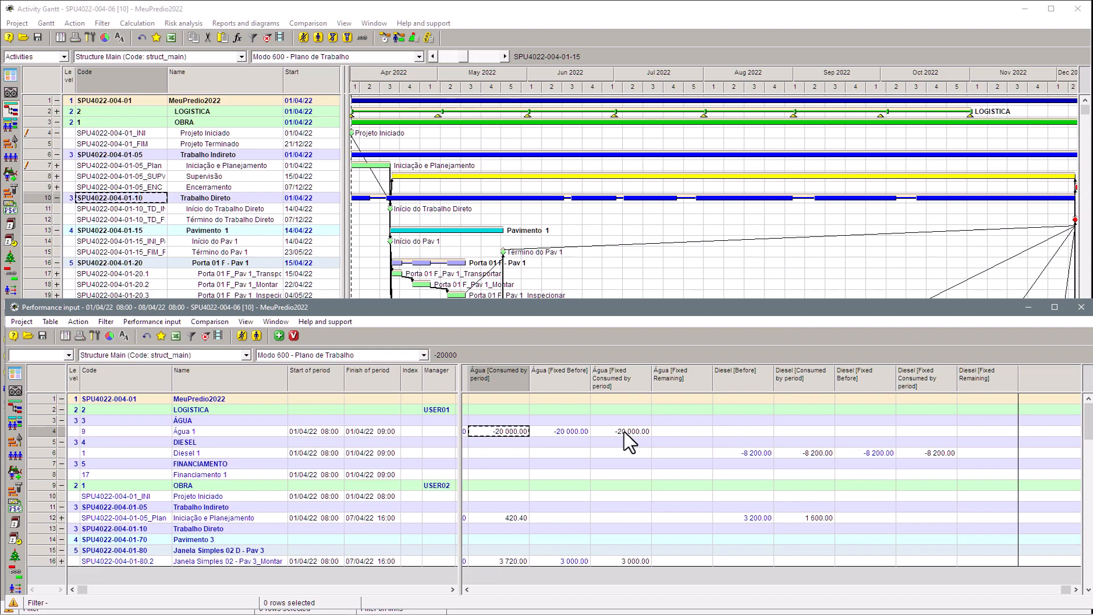
{"action": "left_click", "coordinate": [830, 455]}
{"action": "left_click", "coordinate": [935, 454]}
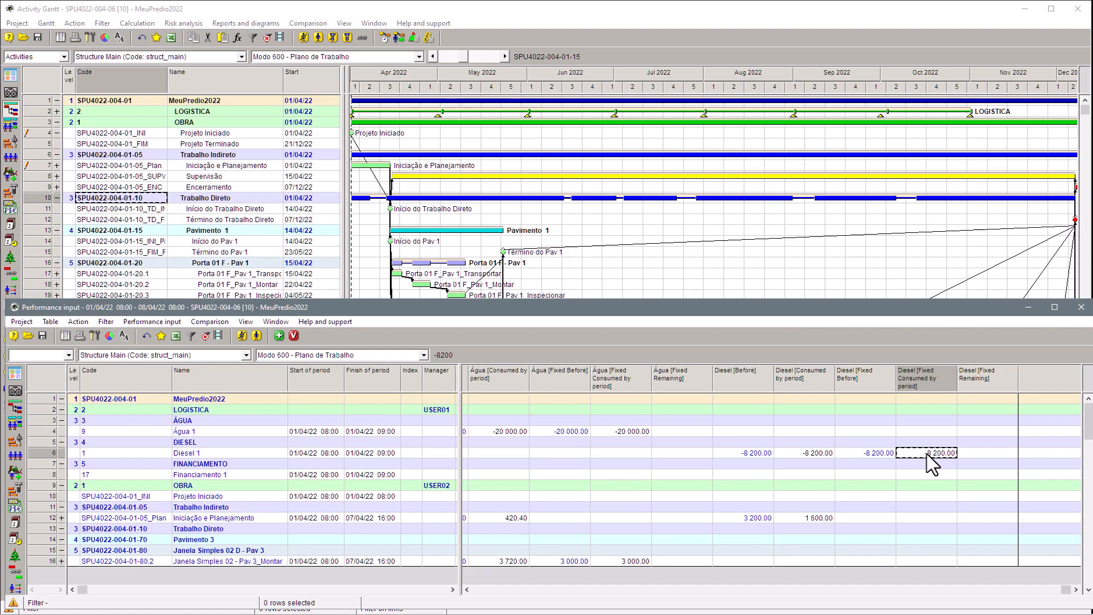
{"action": "left_click", "coordinate": [828, 453]}
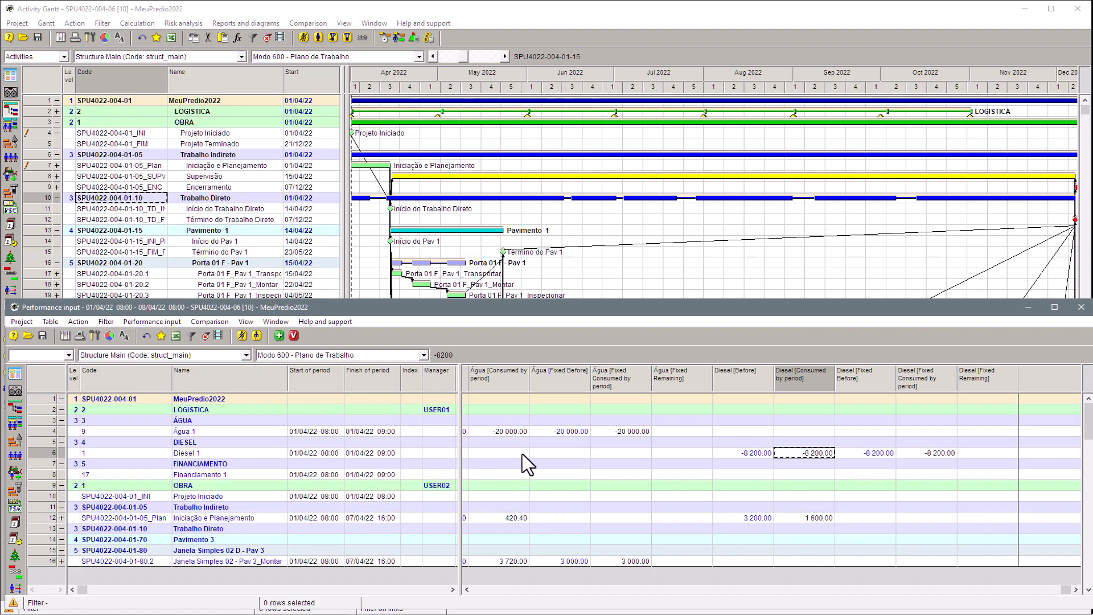
Narrow the activity details pane to the Finish of period column and check the done volume of Projeto Iniciado.
{"action": "left_click", "coordinate": [192, 497]}
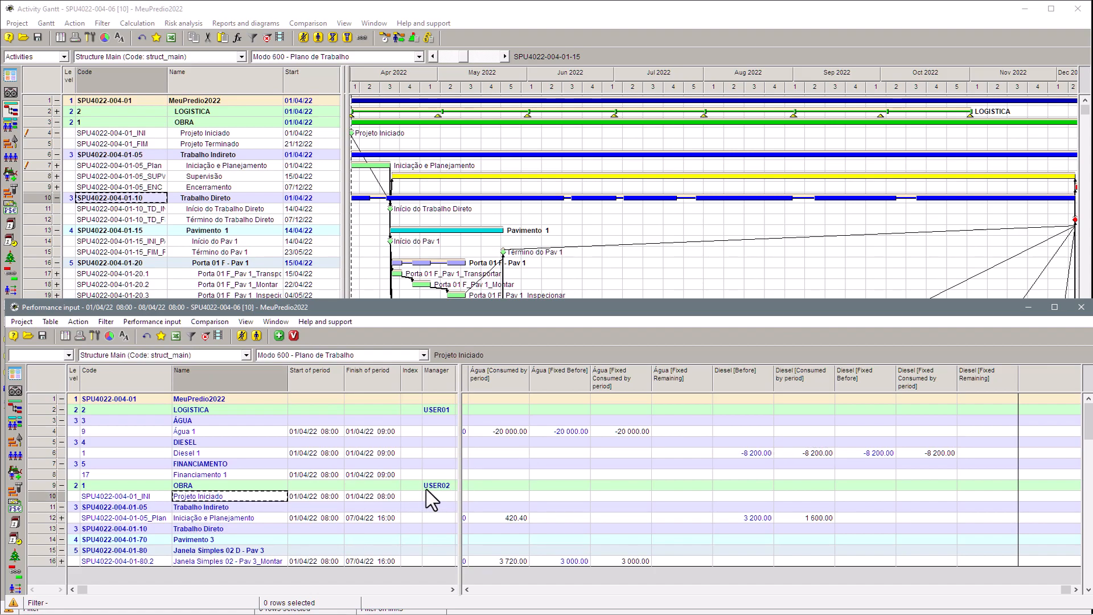
{"action": "left_click_drag", "start_coordinate": [459, 475], "coordinate": [400, 469]}
{"action": "left_click", "coordinate": [486, 484]}
{"action": "key", "text": "Home"}
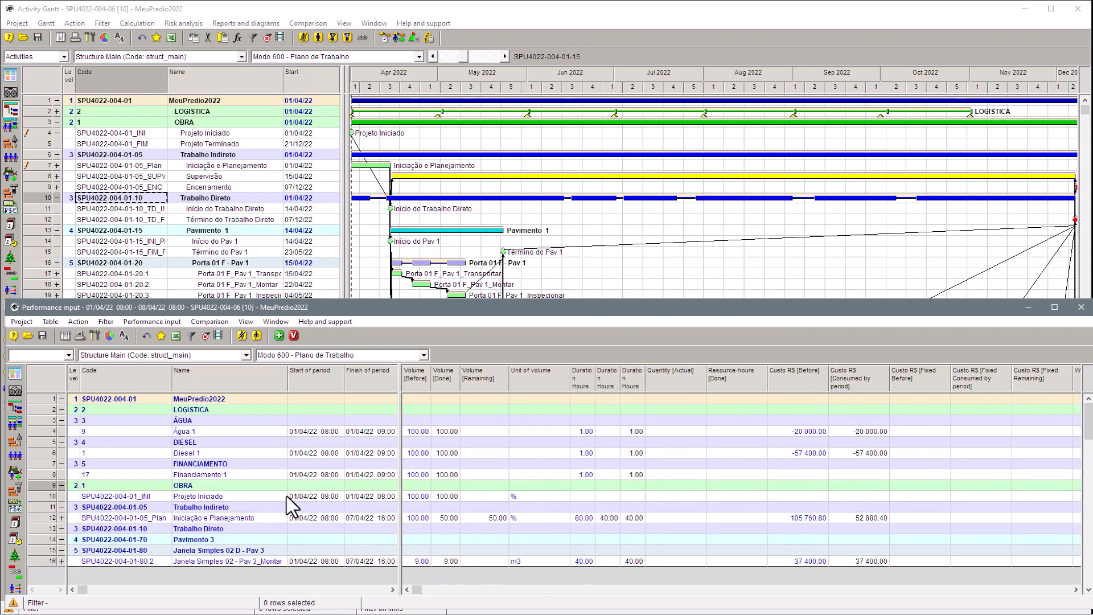
{"action": "left_click", "coordinate": [439, 500]}
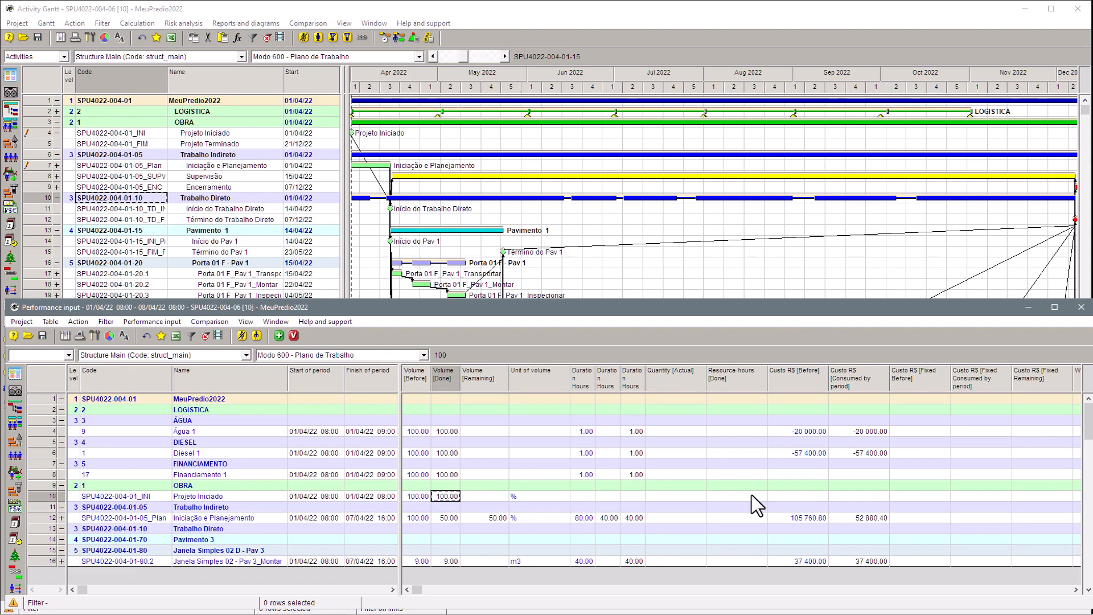
Examine the done volume, period start and period finish of Iniciação e Planejamento.
{"action": "left_click", "coordinate": [241, 521]}
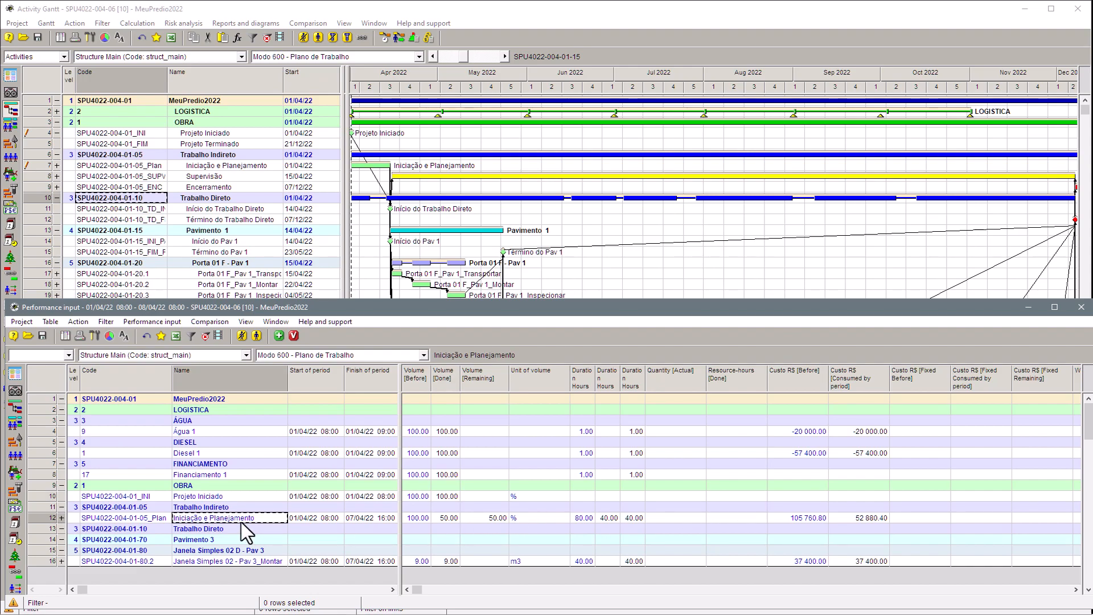
{"action": "mouse_move", "coordinate": [373, 168]}
{"action": "left_click", "coordinate": [450, 518]}
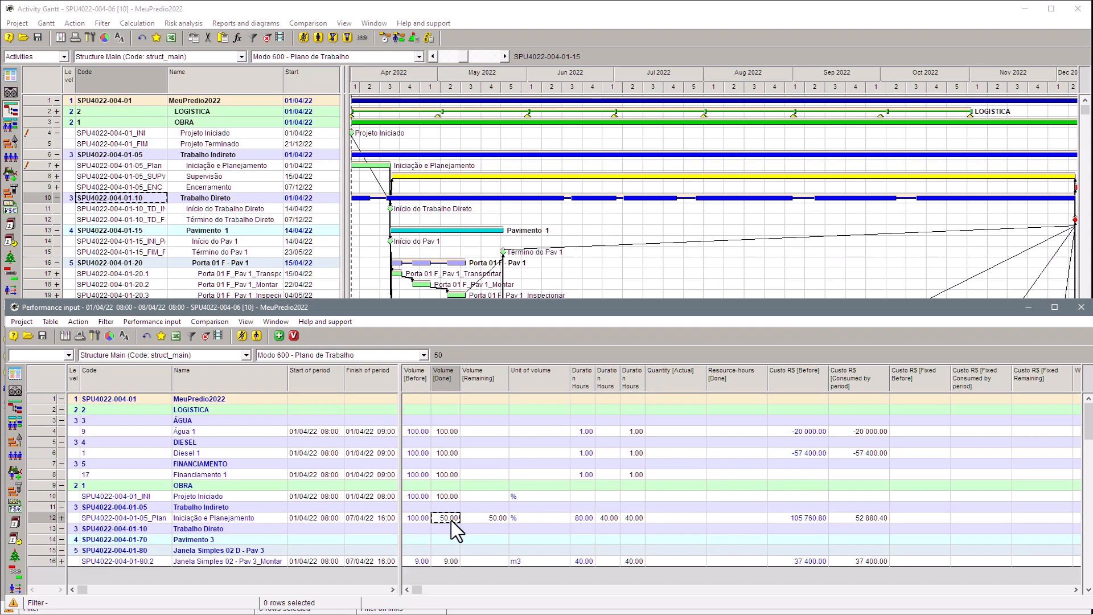
{"action": "left_click", "coordinate": [302, 523]}
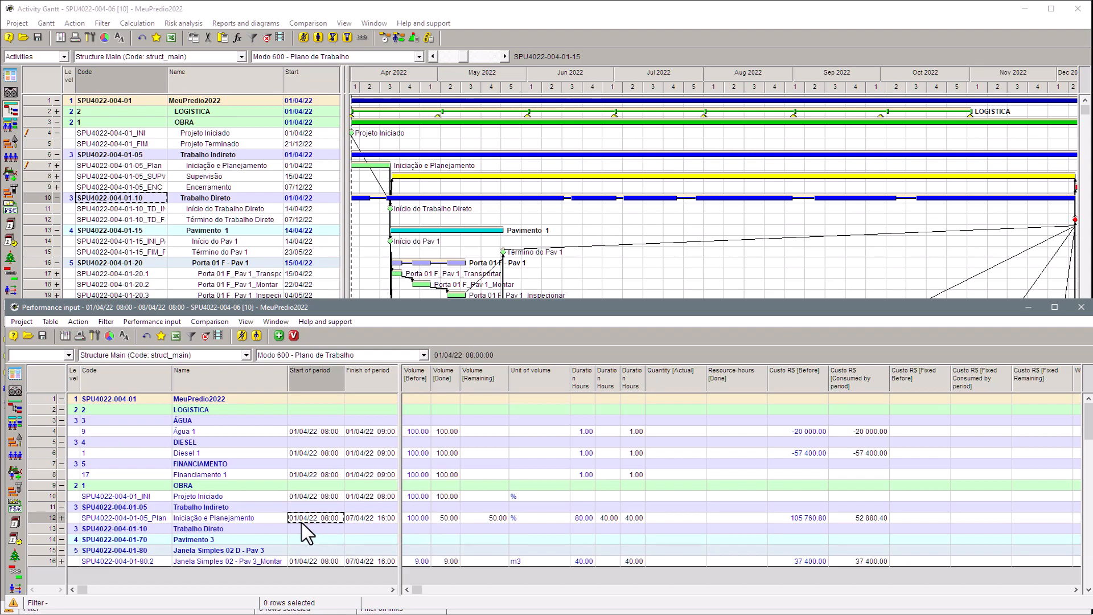
{"action": "left_click", "coordinate": [371, 520]}
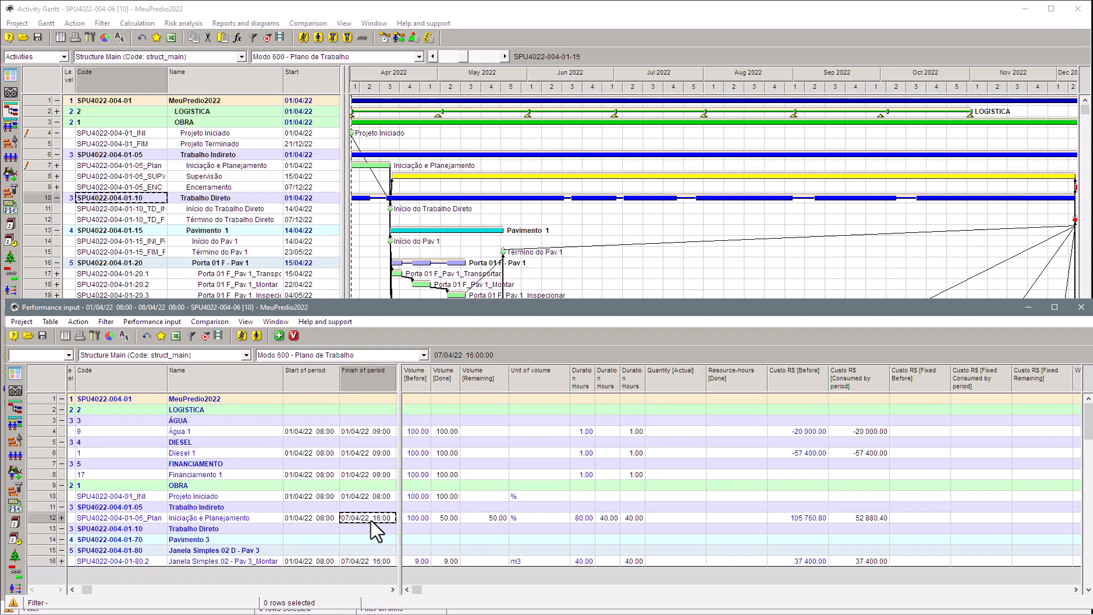
Try a done volume of 40 for Iniciação e Planejamento, and restore the value to 50.
{"action": "left_click", "coordinate": [449, 519]}
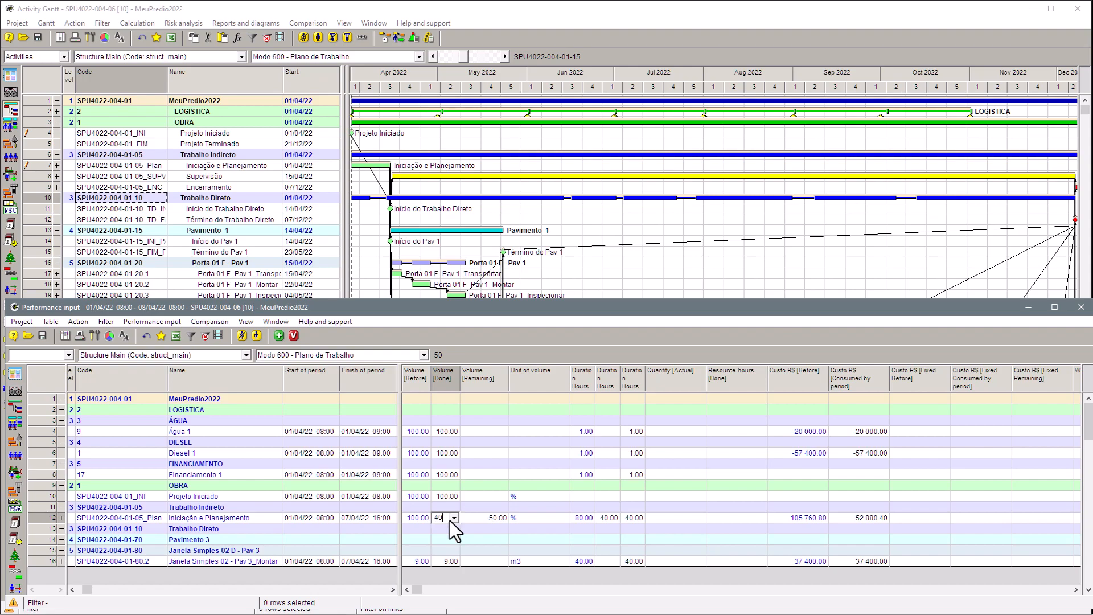
{"action": "key", "text": "Tab"}
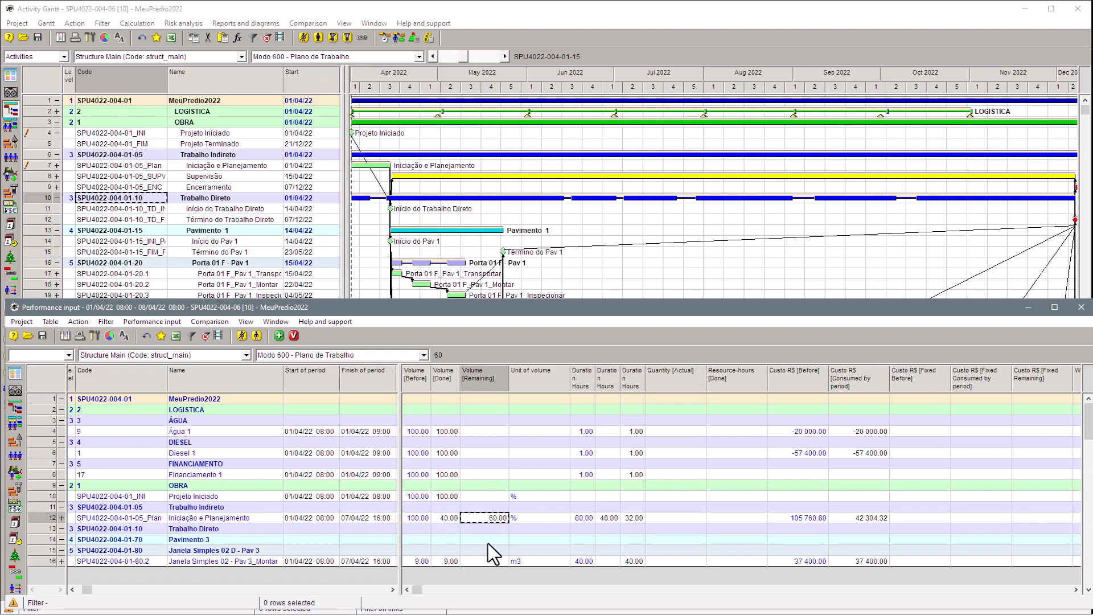
{"action": "left_click", "coordinate": [446, 518]}
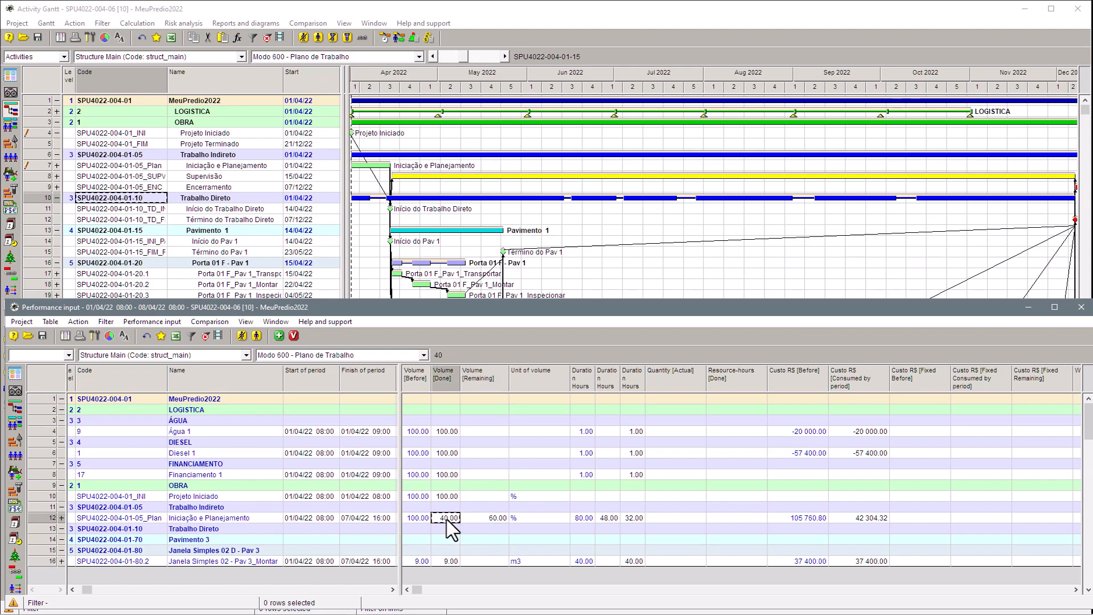
{"action": "key", "text": "Return"}
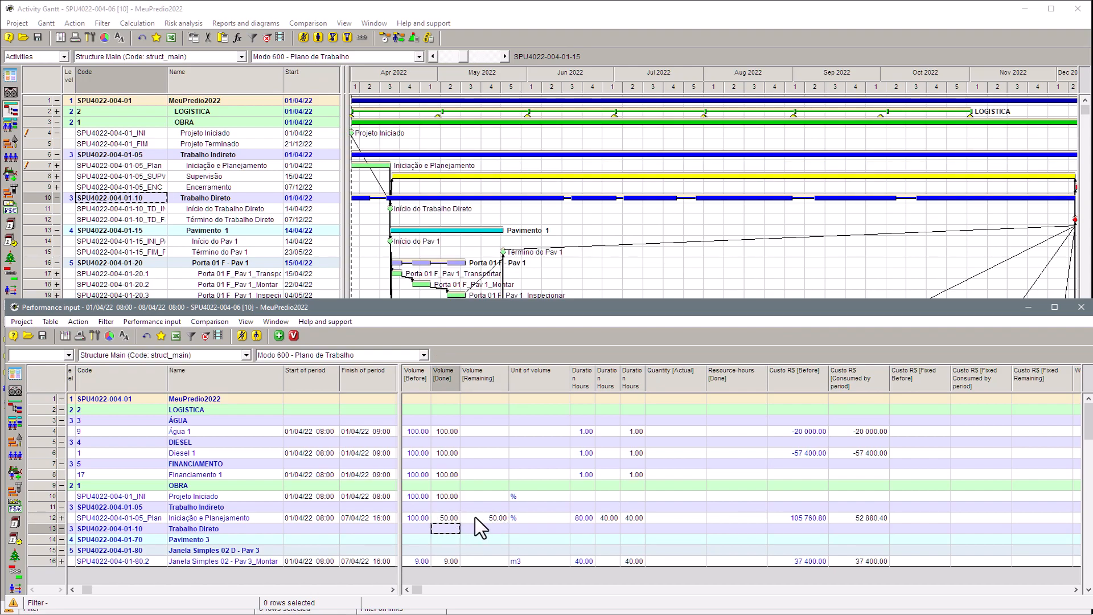
Compare the done volume of Iniciação e Planejamento with its duration hours.
{"action": "left_click", "coordinate": [447, 518]}
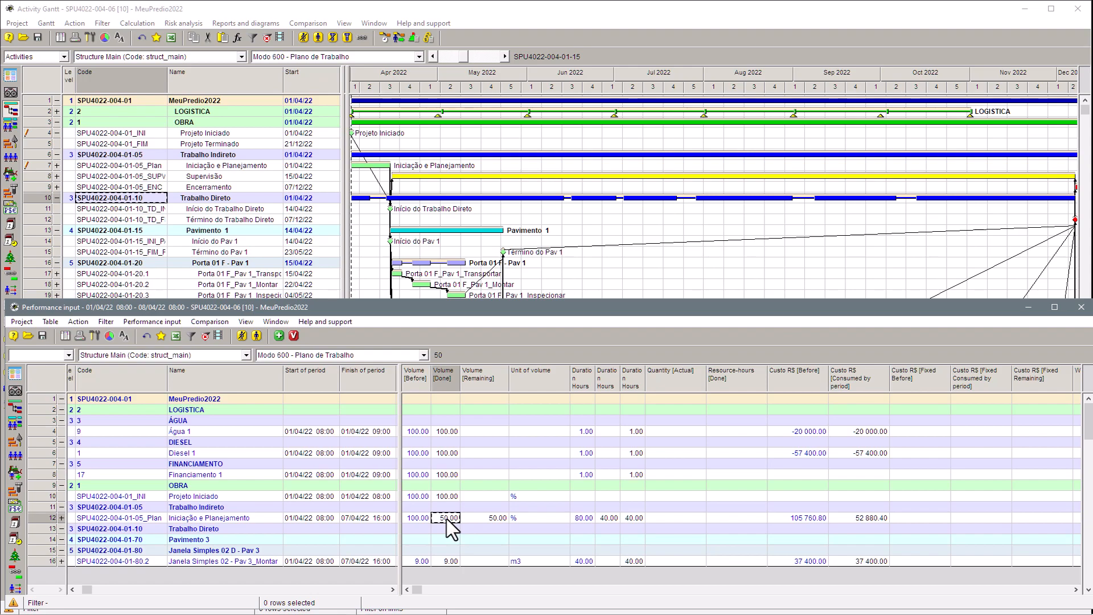
{"action": "left_click", "coordinate": [607, 518]}
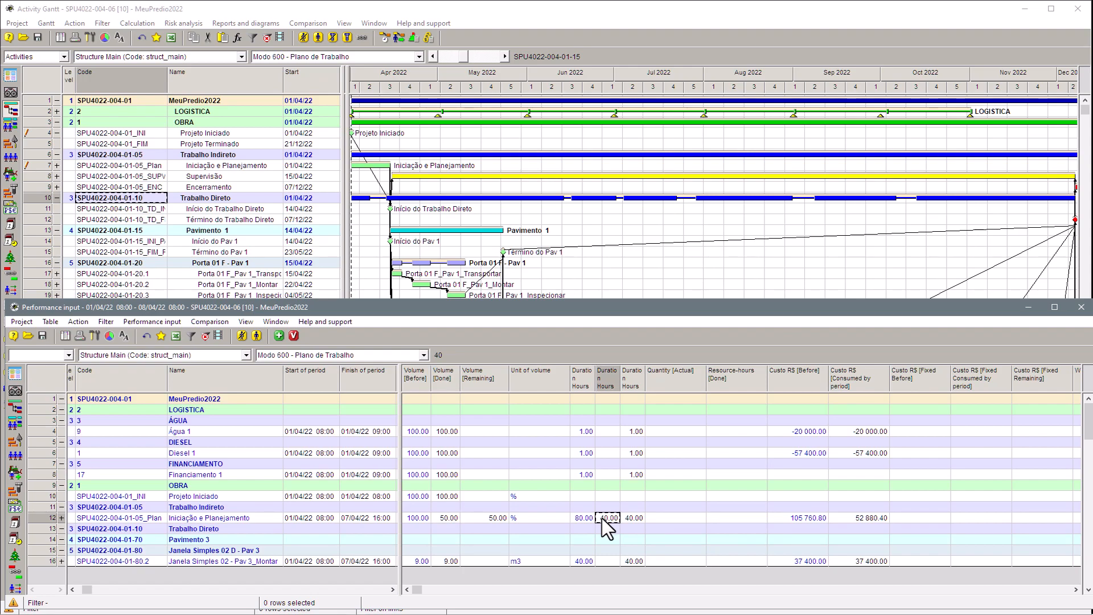
{"action": "left_click", "coordinate": [449, 520]}
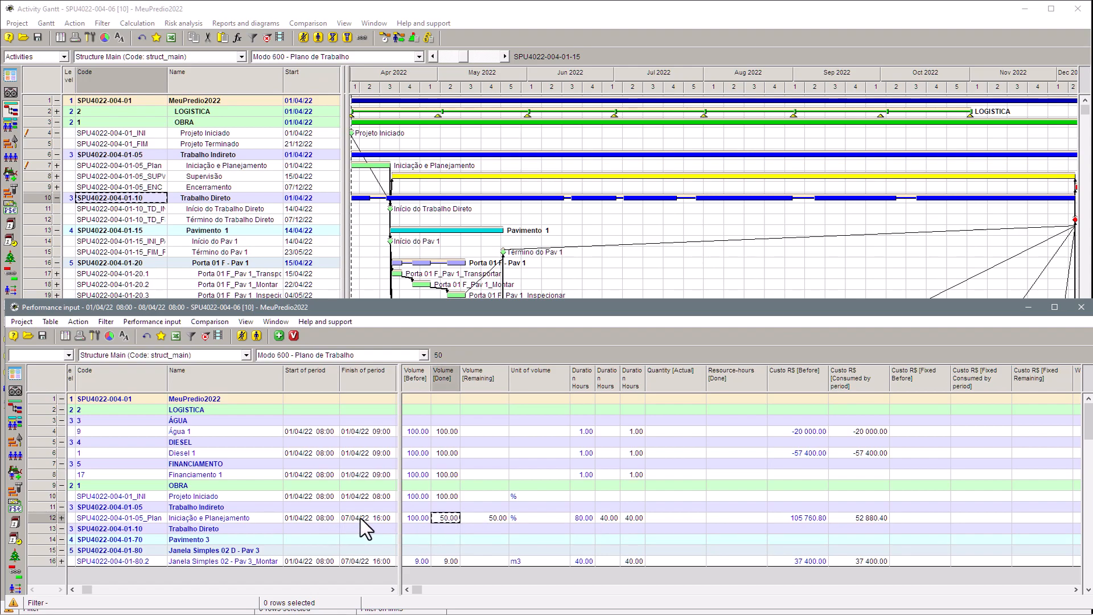
Set the remaining duration hours of Iniciação e Planejamento to 42.
{"action": "left_click", "coordinate": [608, 517]}
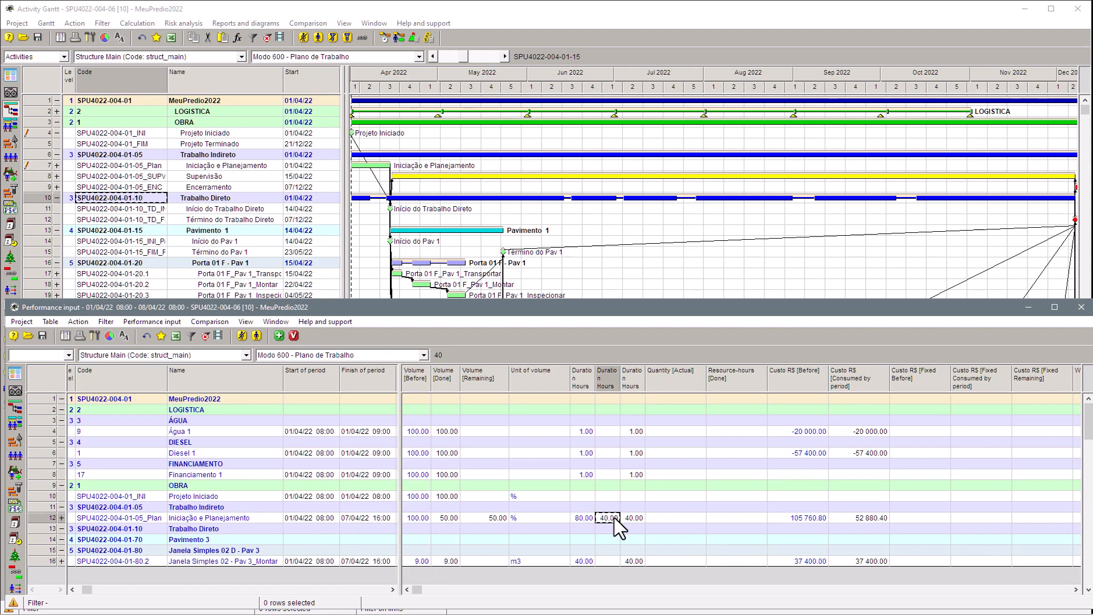
{"action": "type", "text": "42"}
{"action": "key", "text": "Return"}
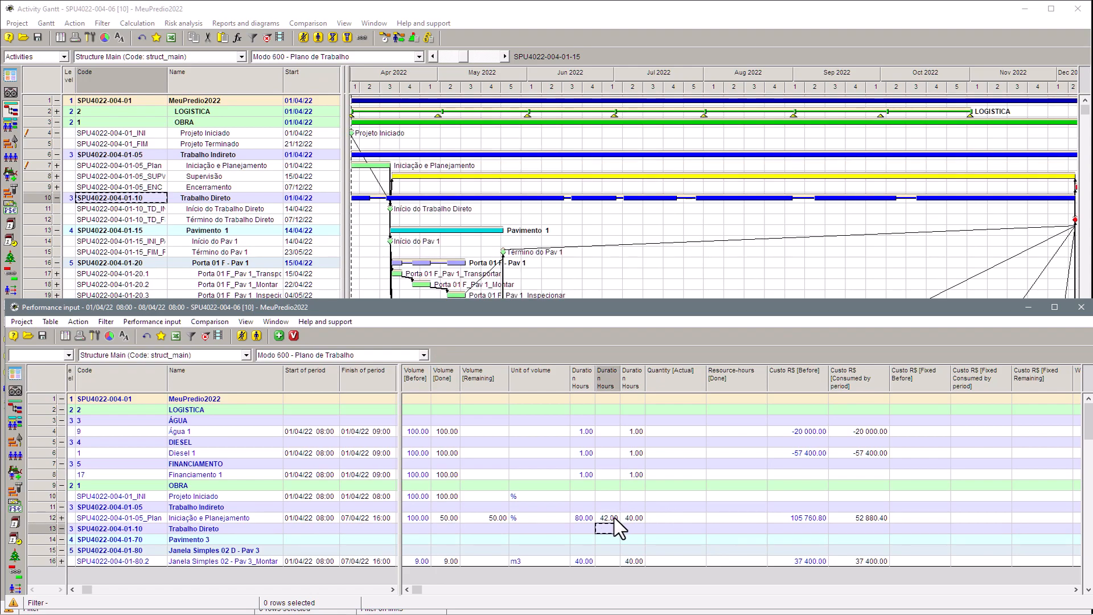
Widen the remaining and spent duration columns until their headings are readable, and undo the remaining duration change.
{"action": "left_click_drag", "start_coordinate": [620, 386], "coordinate": [694, 386]}
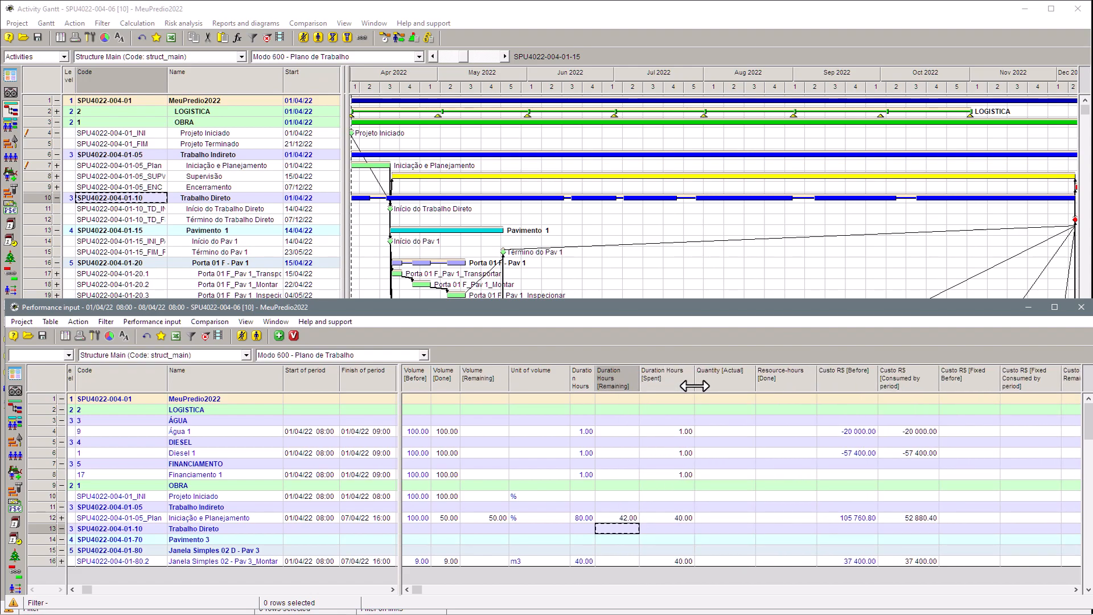
{"action": "key", "text": "ctrl+z"}
{"action": "left_click", "coordinate": [785, 351]}
Move the Duration Hours [Spent] column ahead of Duration Hours [Remaining], and set the spent duration of Iniciação e Planejamento to 42.
{"action": "left_click_drag", "start_coordinate": [661, 374], "coordinate": [612, 376]}
{"action": "left_click", "coordinate": [637, 517]}
{"action": "type", "text": "42"}
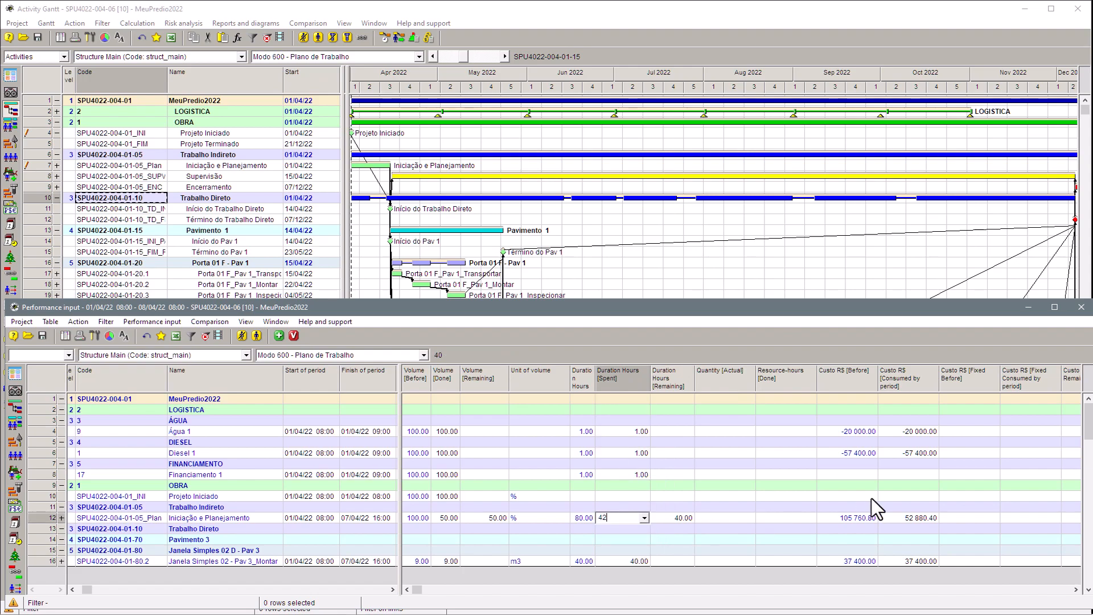
{"action": "key", "text": "Return"}
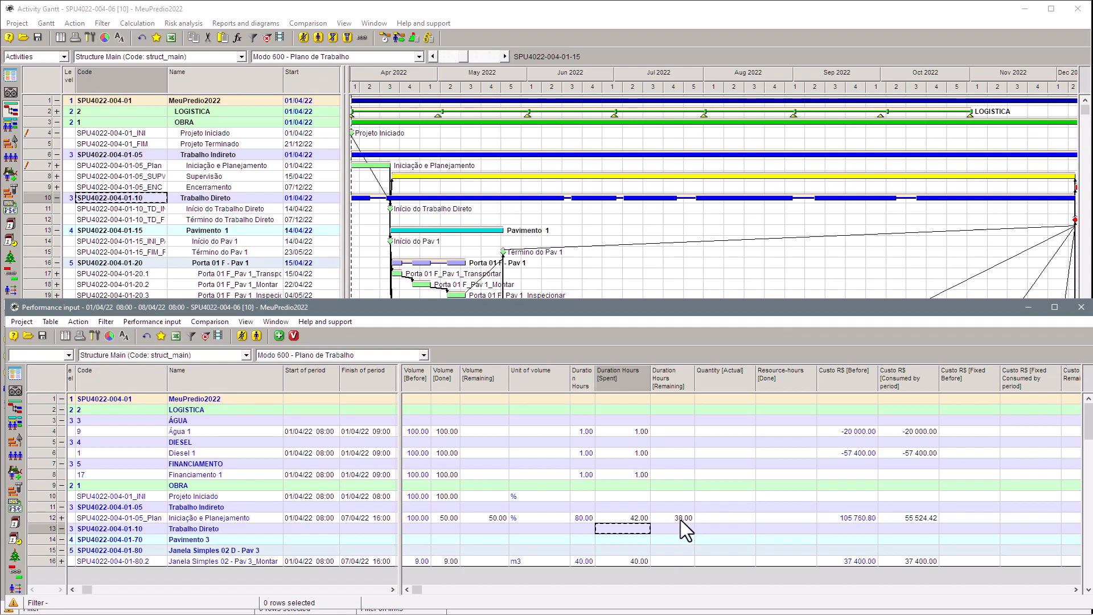
Check the done volume, spent duration and remaining duration of Iniciação e Planejamento.
{"action": "left_click", "coordinate": [450, 518]}
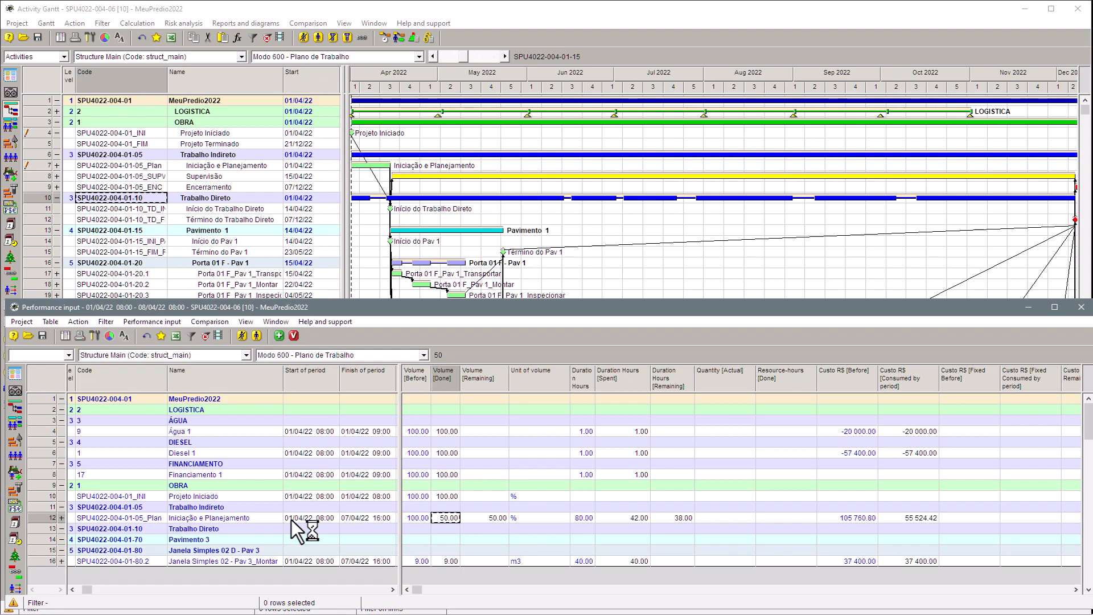
{"action": "left_click", "coordinate": [632, 519]}
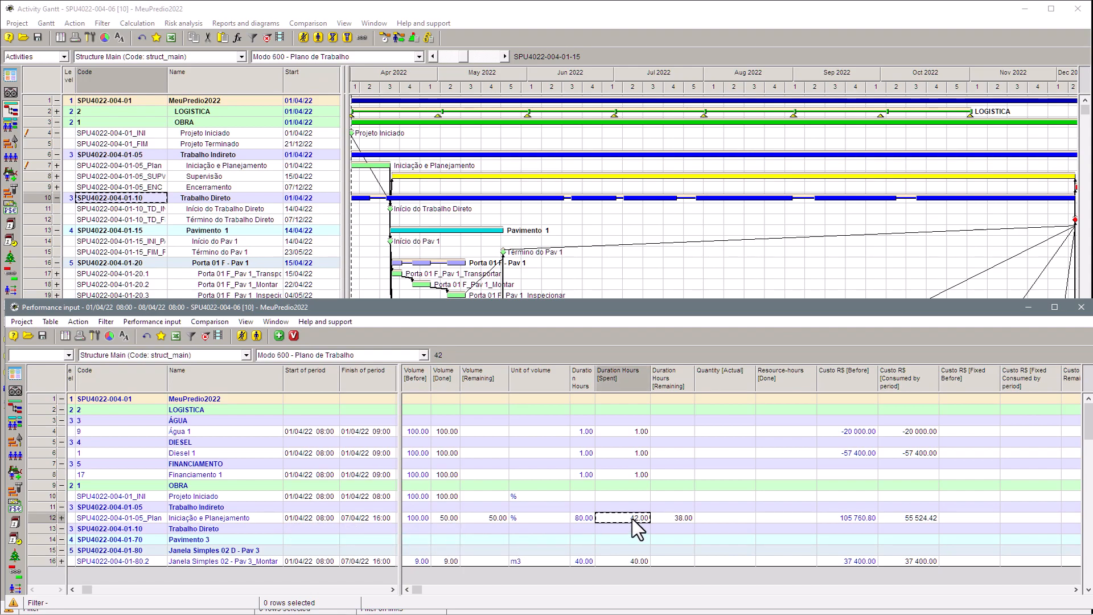
{"action": "left_click", "coordinate": [684, 518]}
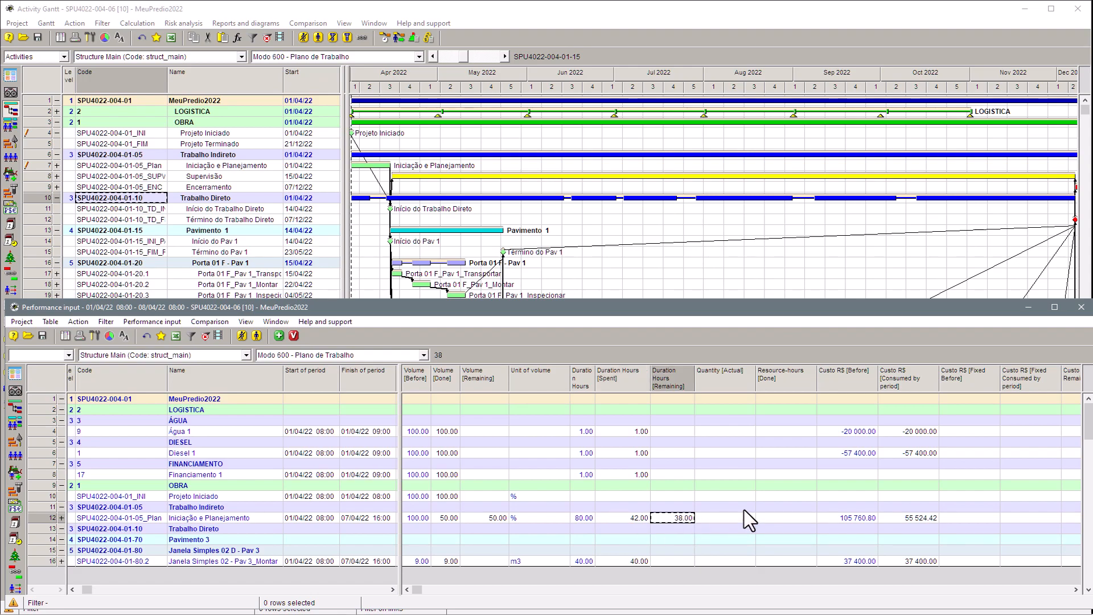
Try a remaining duration of 42 hours for Iniciação e Planejamento, and set it back to 38.
{"action": "type", "text": "42"}
{"action": "left_click", "coordinate": [744, 510]}
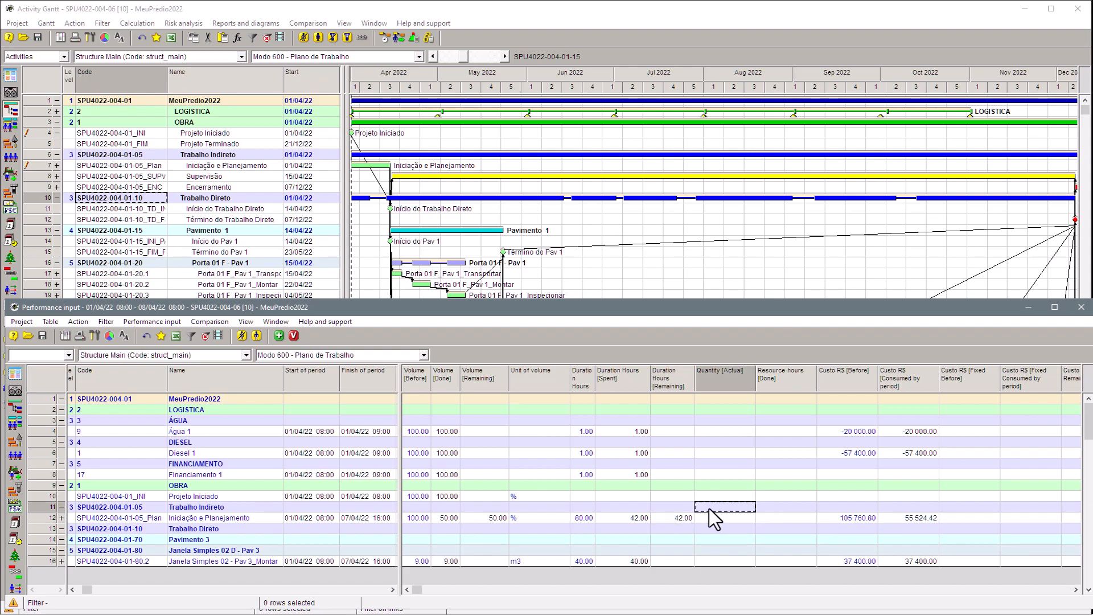
{"action": "left_click", "coordinate": [633, 518]}
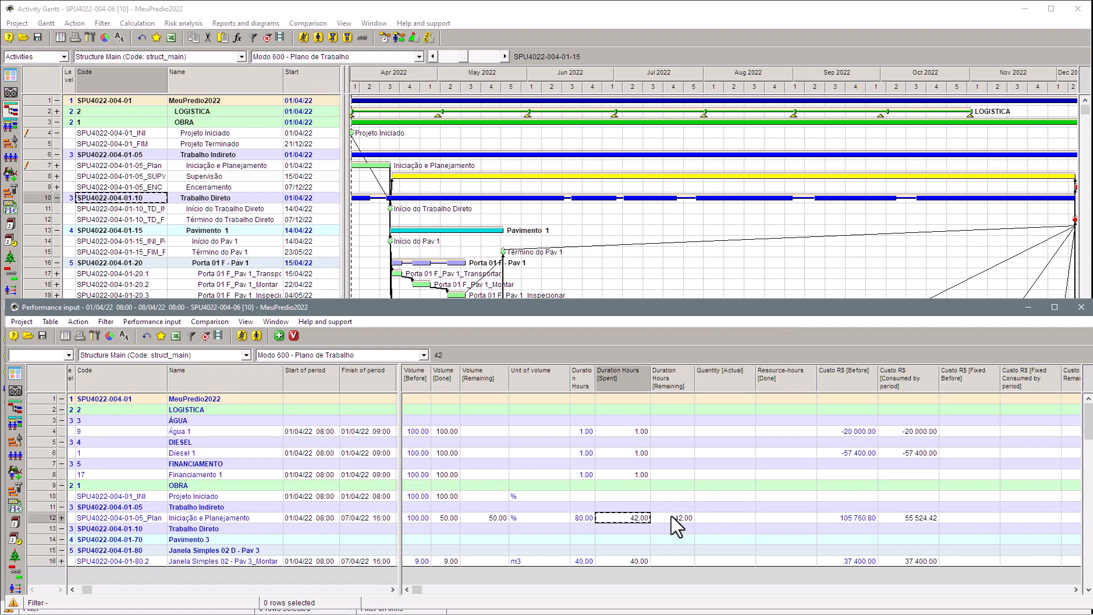
{"action": "left_click", "coordinate": [672, 516]}
{"action": "type", "text": "38"}
{"action": "key", "text": "Return"}
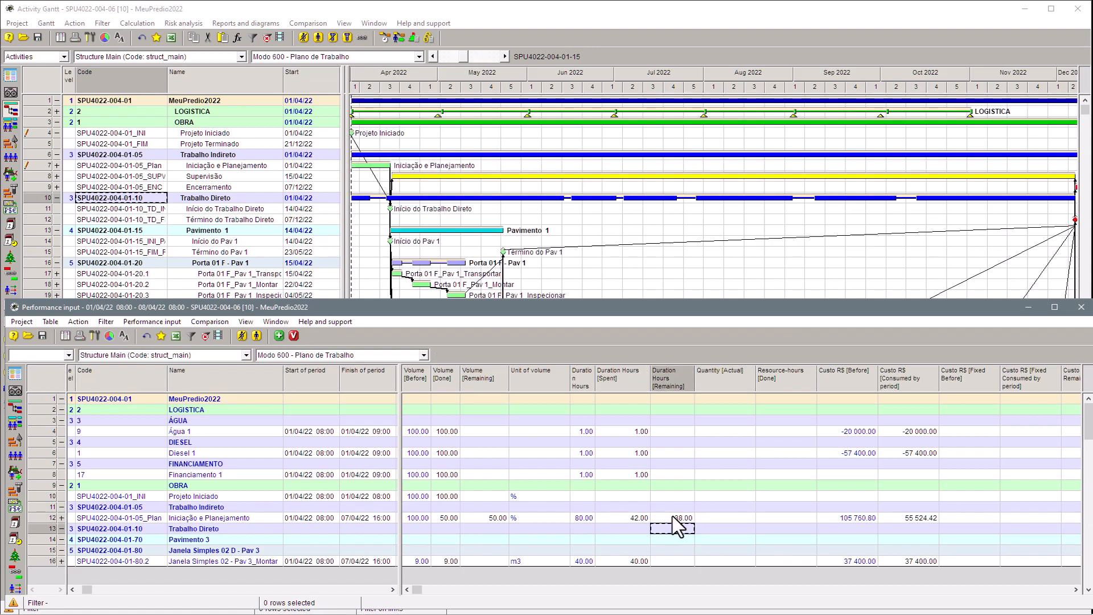
Set the remaining duration of Iniciação e Planejamento to 42 hours, and check its remaining volume and period dates.
{"action": "left_click", "coordinate": [671, 517]}
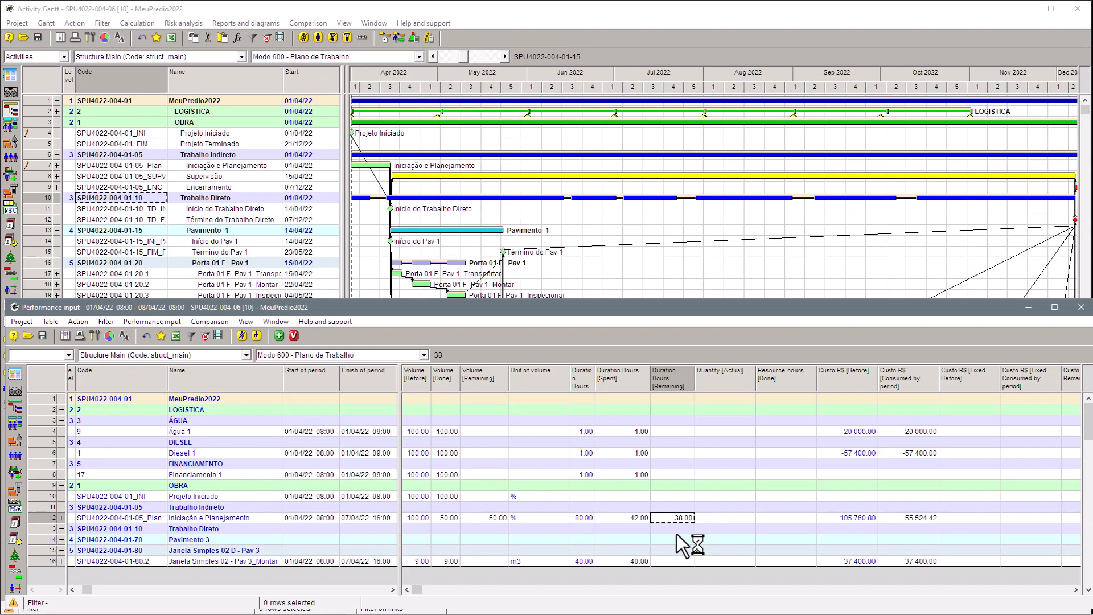
{"action": "left_click", "coordinate": [633, 517]}
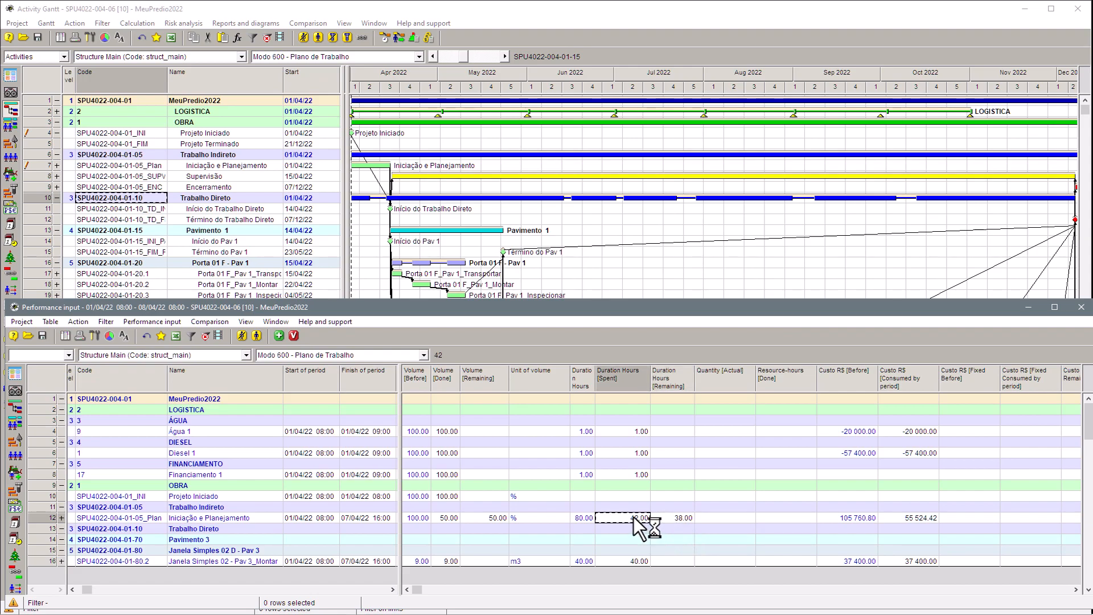
{"action": "left_click", "coordinate": [677, 519]}
{"action": "type", "text": "42"}
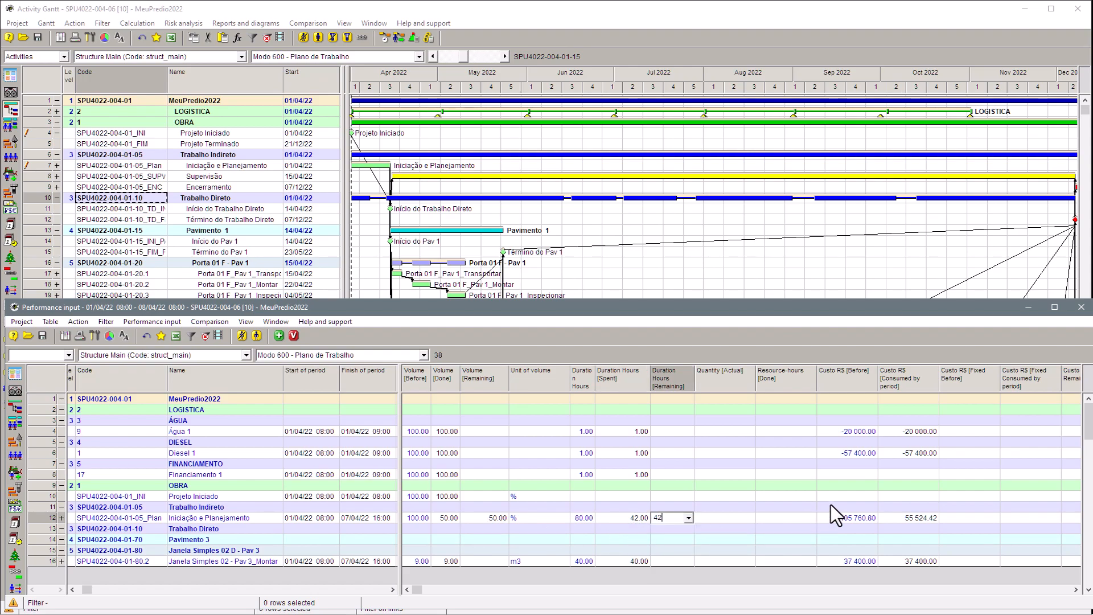
{"action": "key", "text": "Return"}
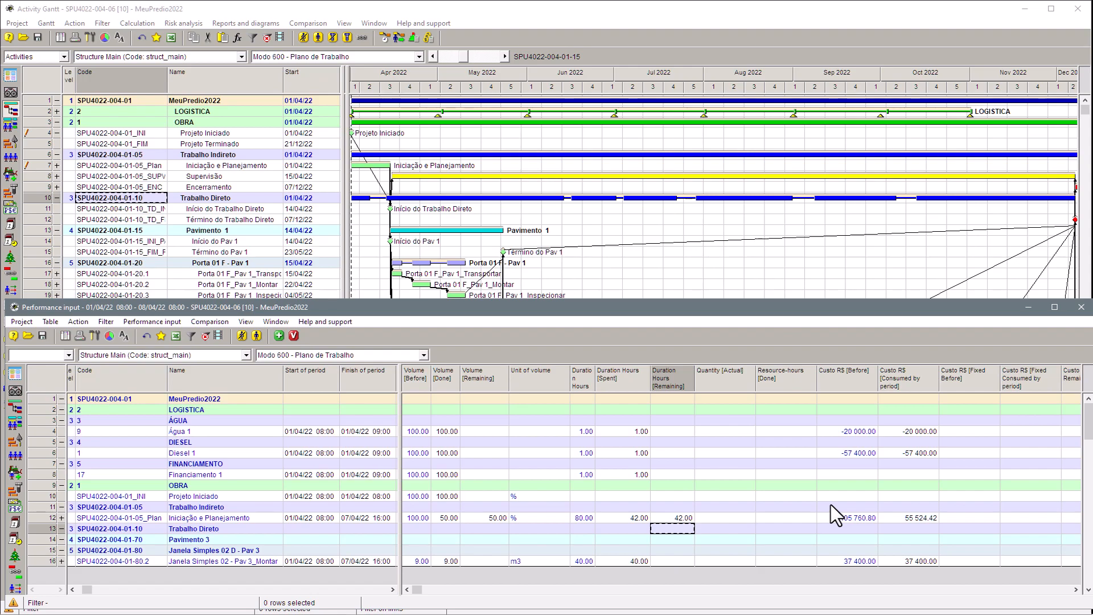
{"action": "left_click", "coordinate": [486, 517]}
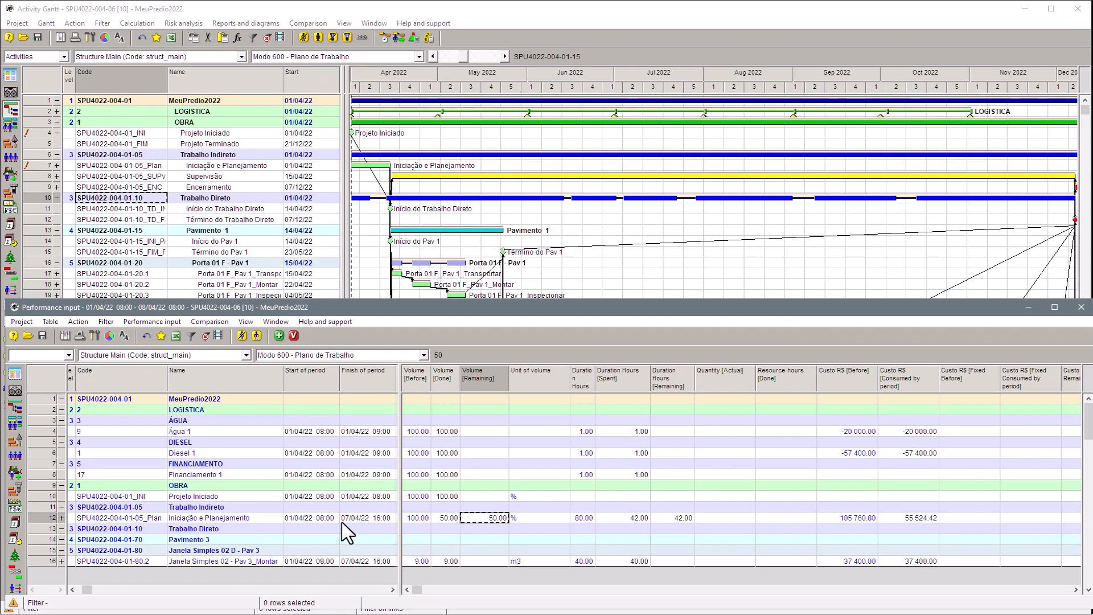
{"action": "left_click", "coordinate": [313, 519]}
{"action": "left_click", "coordinate": [364, 520]}
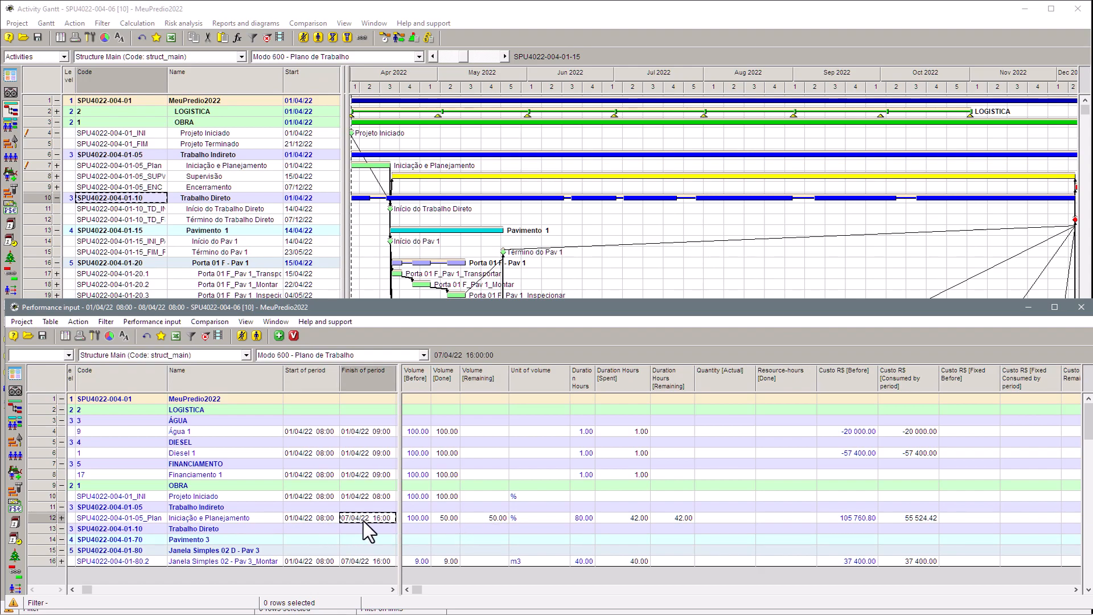
Set both the remaining and the spent duration of Iniciação e Planejamento to 40 hours.
{"action": "left_click", "coordinate": [632, 519]}
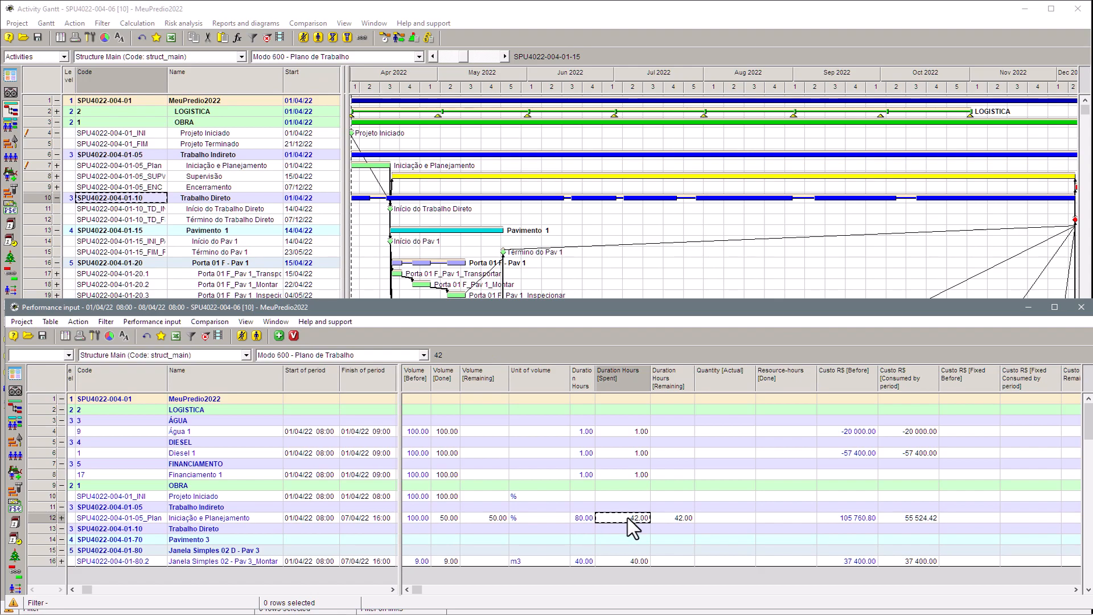
{"action": "left_click", "coordinate": [678, 521]}
{"action": "type", "text": "48"}
{"action": "key", "text": "Return"}
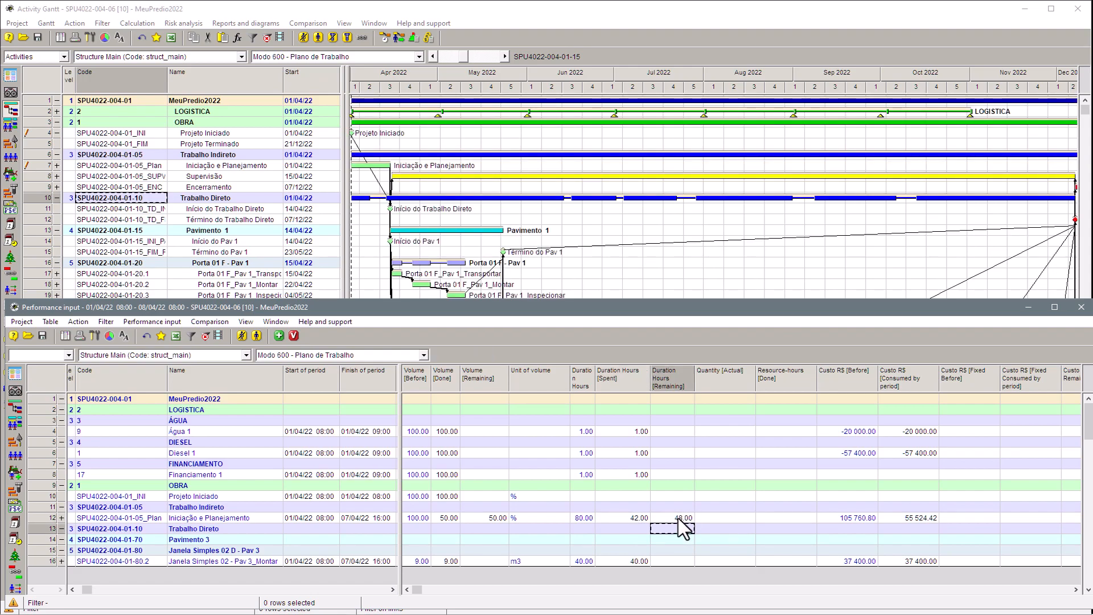
{"action": "left_click", "coordinate": [630, 519]}
{"action": "type", "text": "40"}
{"action": "key", "text": "Return"}
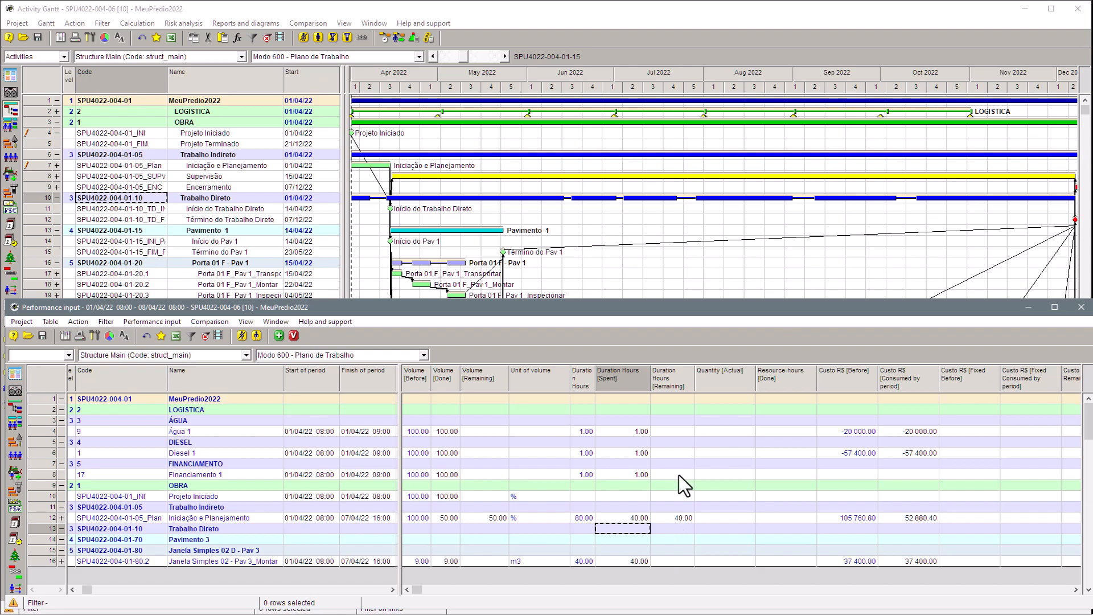
Set the Custo R$ [Consumed by period] value of Iniciação e Planejamento to 50000.
{"action": "left_click", "coordinate": [857, 517]}
{"action": "left_click", "coordinate": [911, 516]}
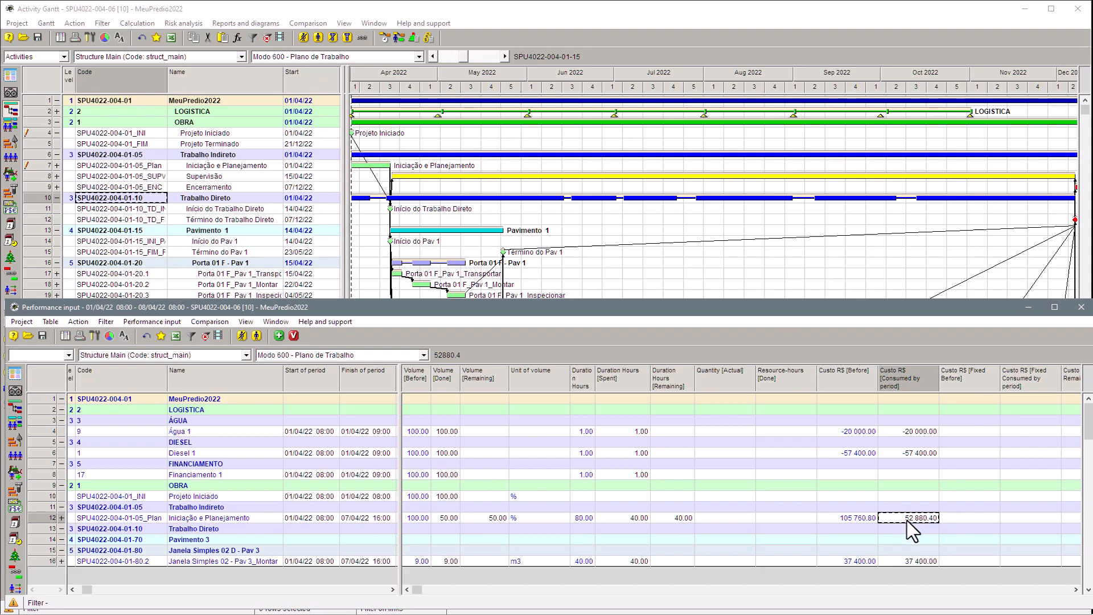
{"action": "type", "text": "6"}
{"action": "type", "text": "50"}
{"action": "type", "text": "00"}
{"action": "key", "text": "Return"}
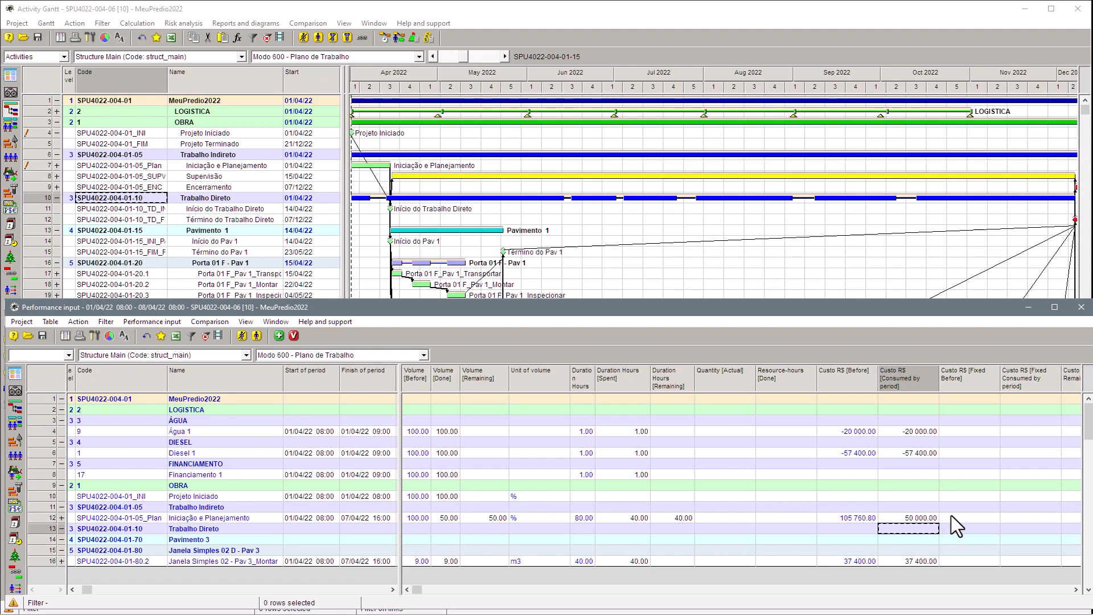
Undo the change to the Custo R$ [Consumed by period] value of Iniciação e Planejamento.
{"action": "left_click", "coordinate": [1075, 590]}
{"action": "left_click_drag", "start_coordinate": [1074, 590], "coordinate": [1075, 590]}
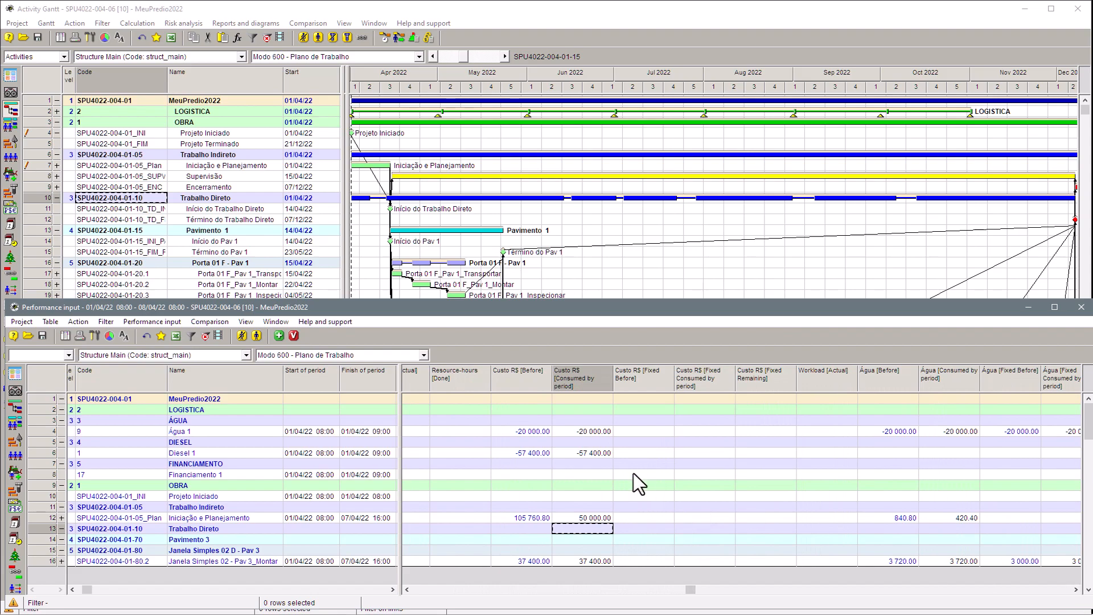
{"action": "left_click", "coordinate": [597, 517]}
{"action": "key", "text": "ctrl+z"}
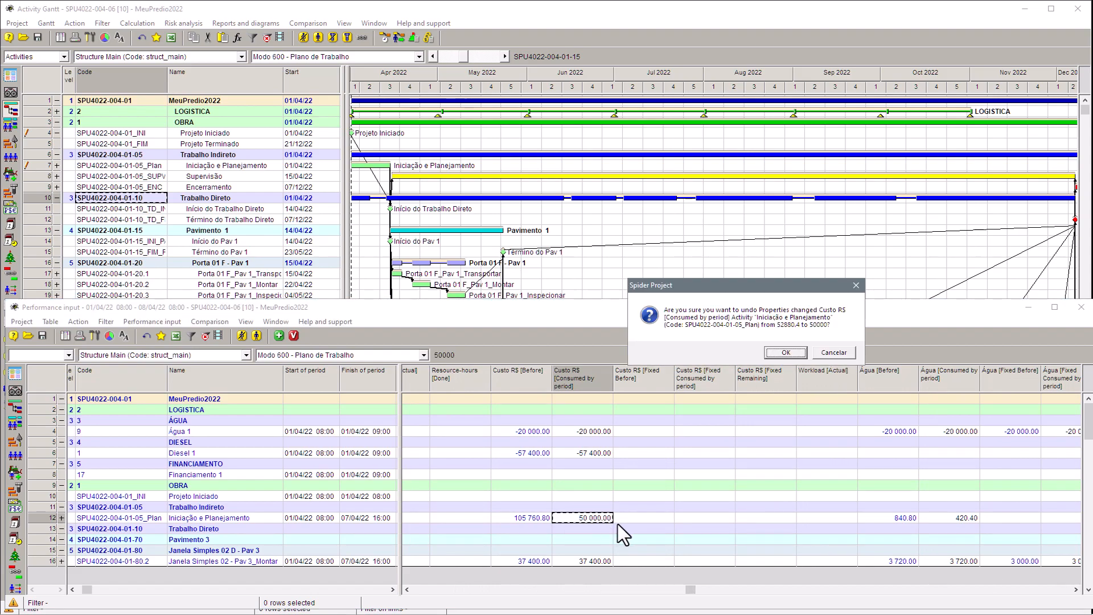
{"action": "left_click", "coordinate": [786, 353]}
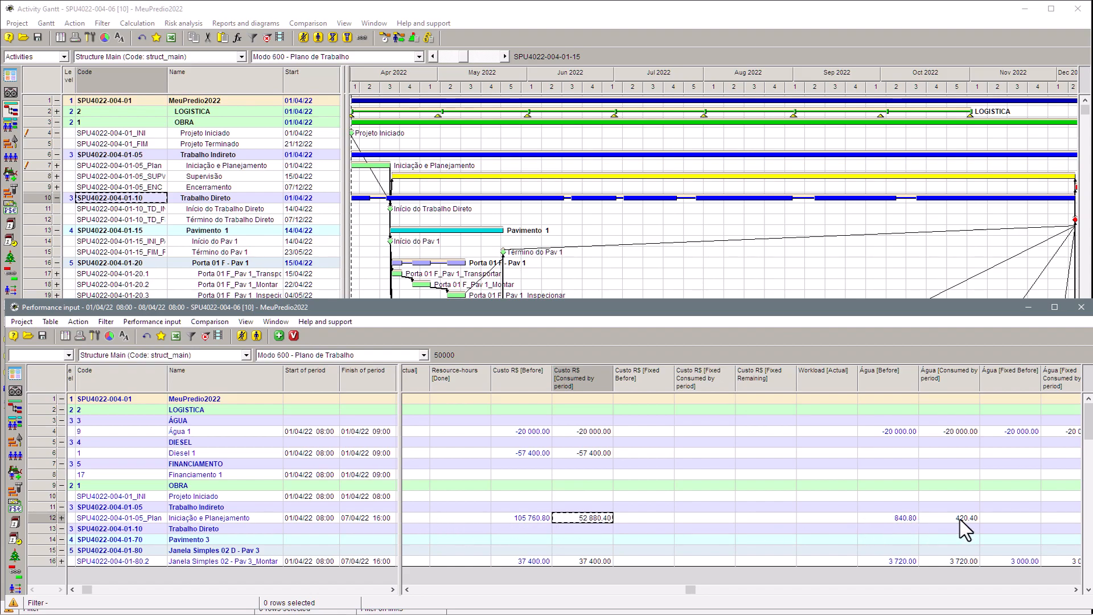
Set the Água [Consumed by period] value of Iniciação e Planejamento to 480.
{"action": "left_click", "coordinate": [899, 518]}
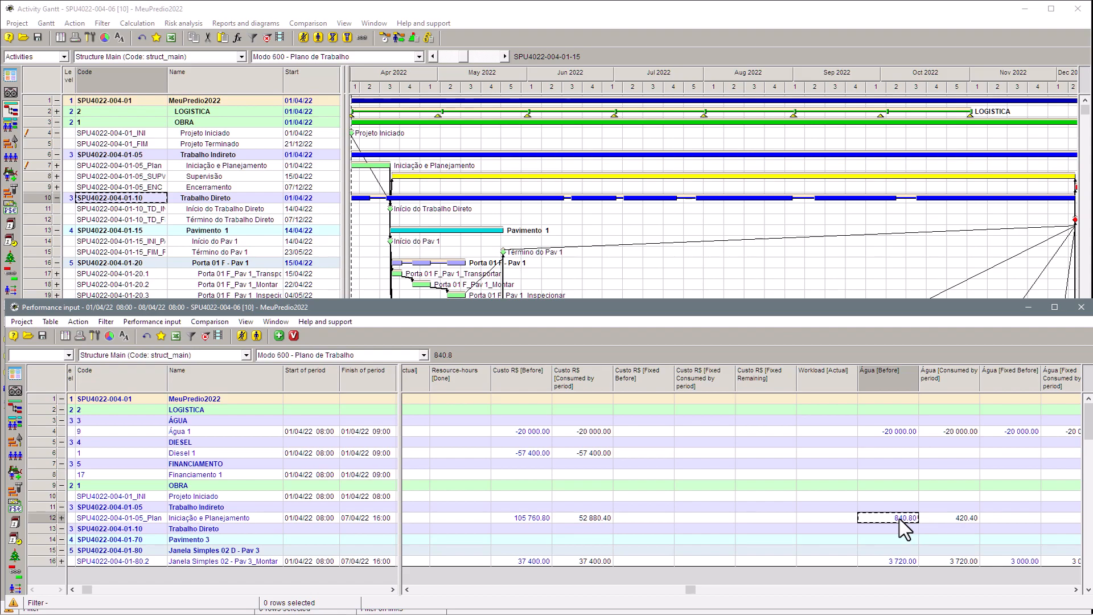
{"action": "left_click", "coordinate": [953, 518]}
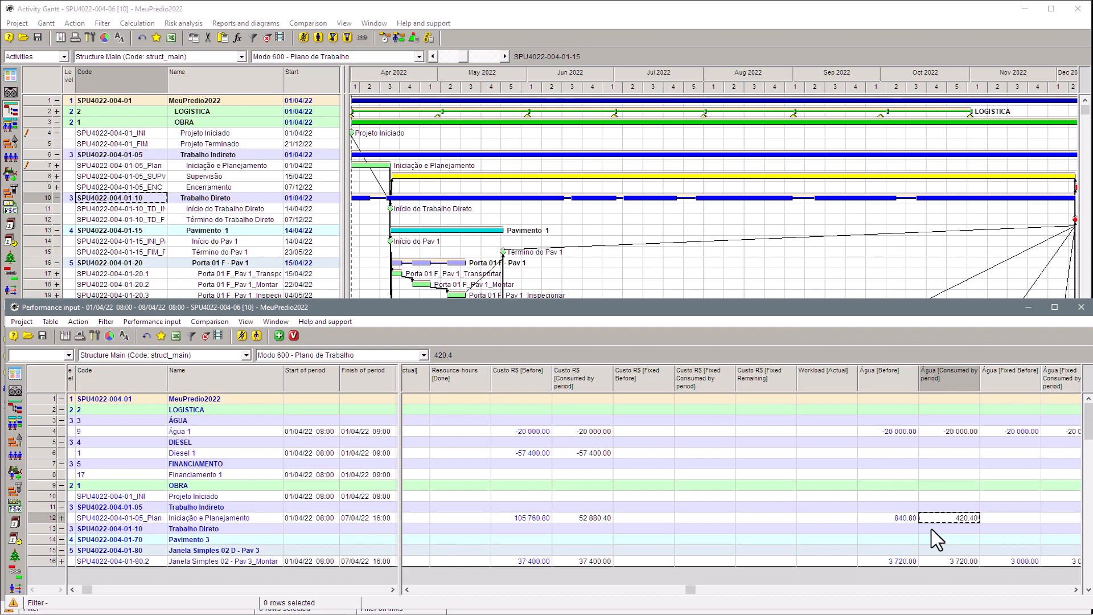
{"action": "type", "text": "480"}
{"action": "key", "text": "Return"}
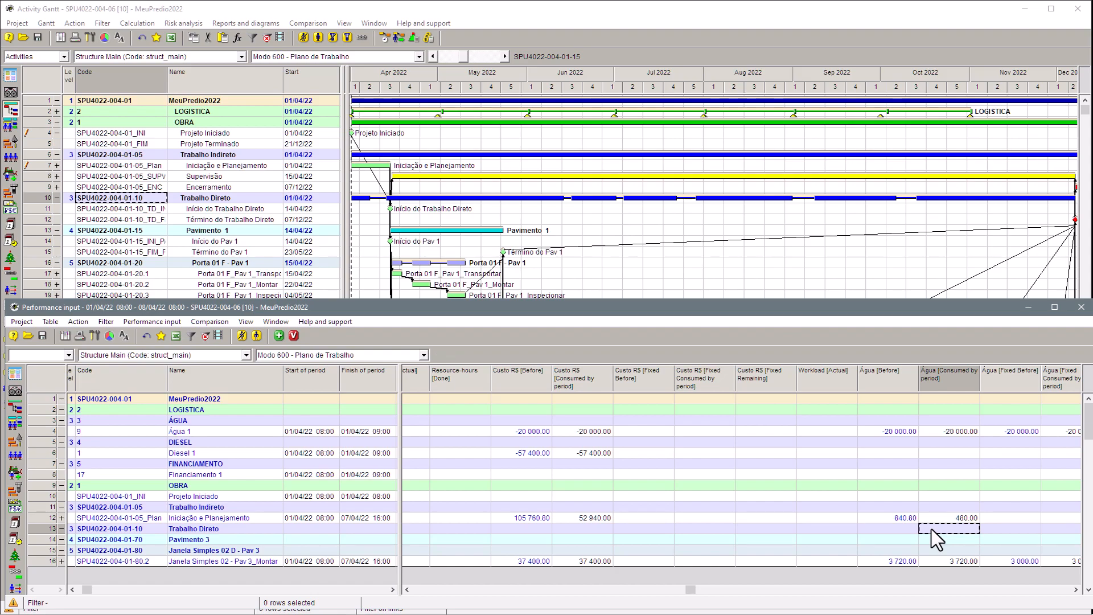
Review the material consumption columns and the expenditure types available for Água in the field selection, without adding any field.
{"action": "left_click", "coordinate": [932, 518]}
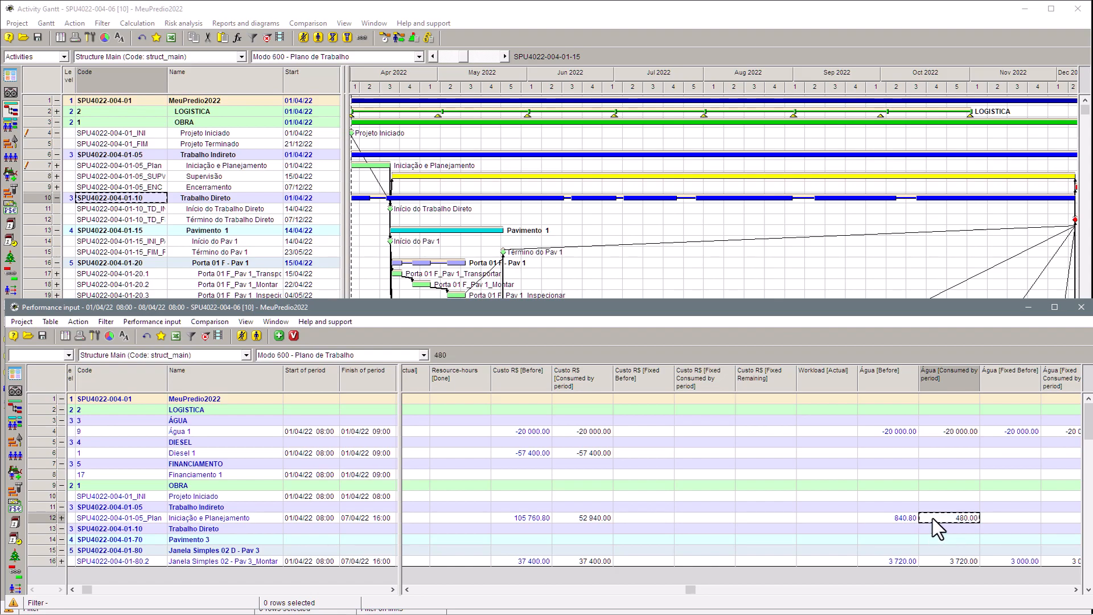
{"action": "key", "text": "Right"}
{"action": "key", "text": "Right"}
{"action": "key", "text": "Right"}
{"action": "key", "text": "Right"}
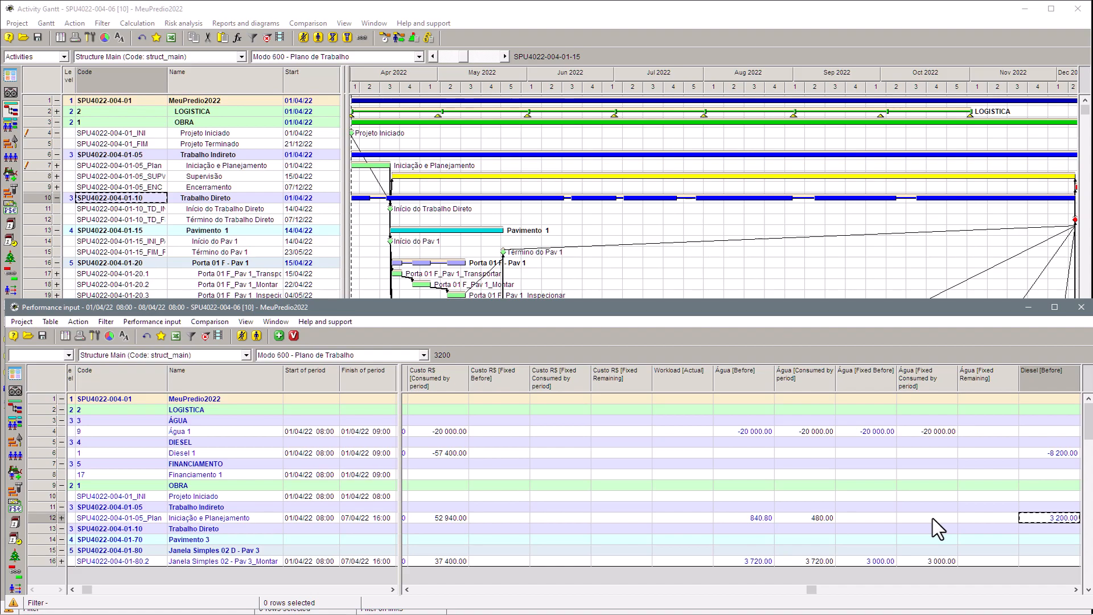
{"action": "right_click", "coordinate": [791, 380]}
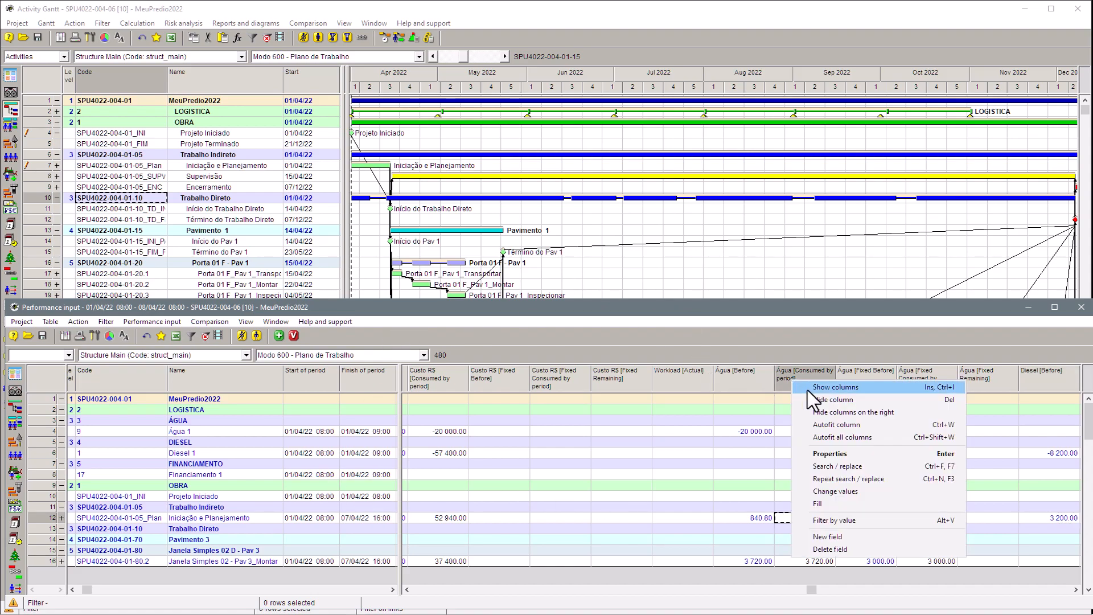
{"action": "left_click", "coordinate": [807, 390]}
{"action": "left_click", "coordinate": [690, 192]}
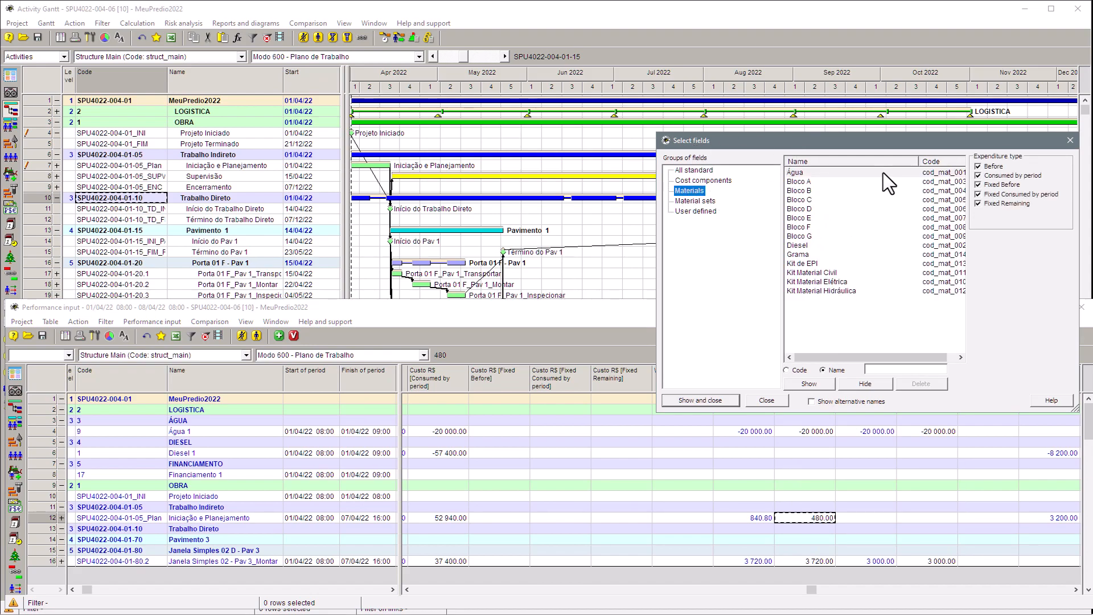
{"action": "left_click", "coordinate": [796, 173]}
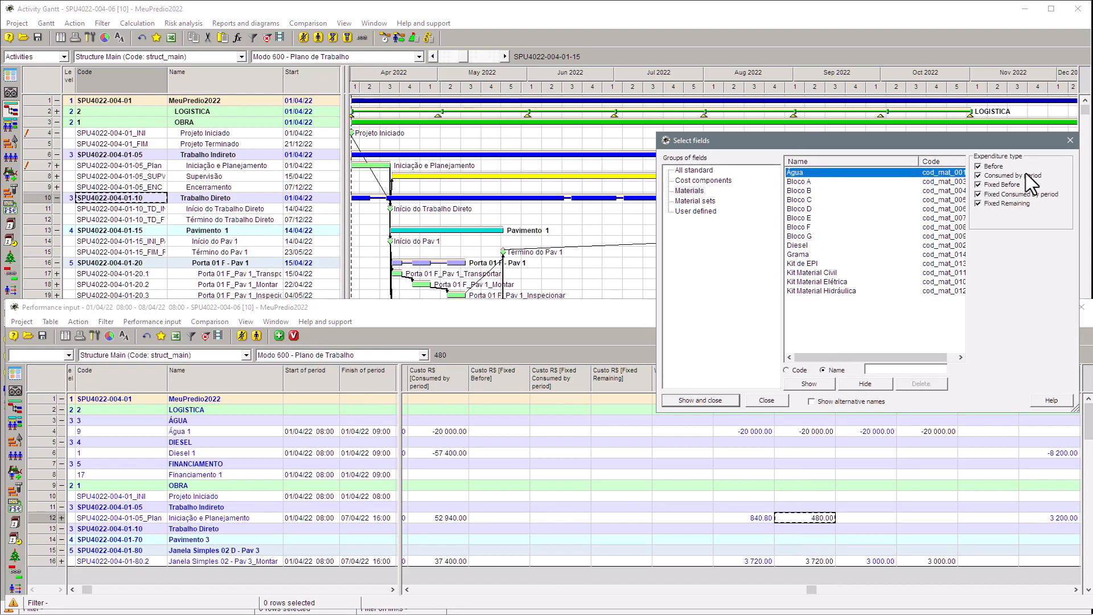
{"action": "left_click", "coordinate": [1070, 139]}
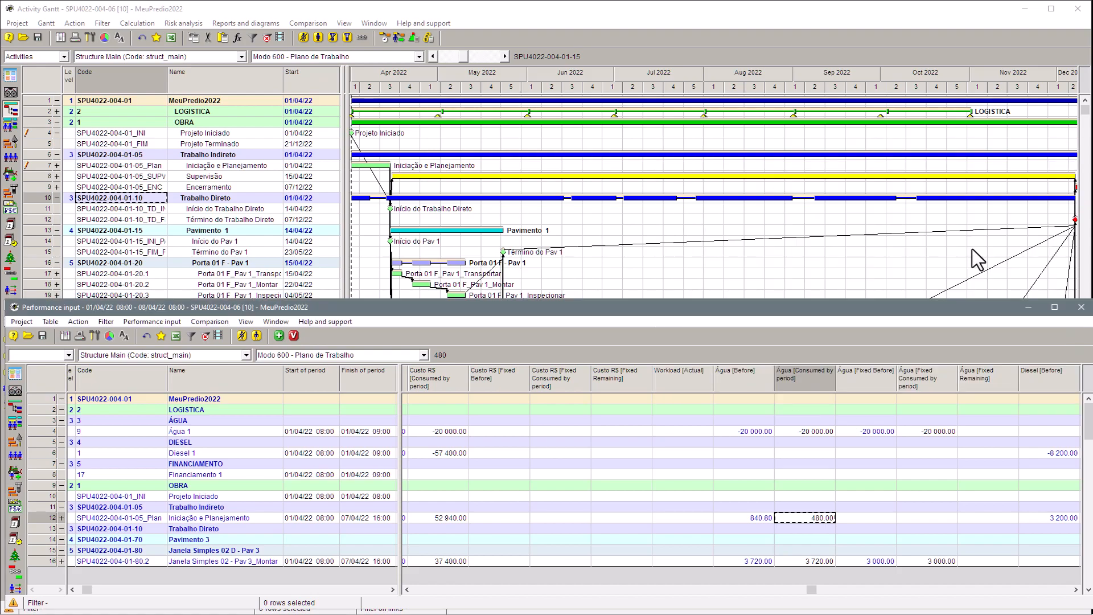
Examine the Diesel consumed by Iniciação e Planejamento and its breakdown by assigned resource, and collapse the resource rows again.
{"action": "left_click", "coordinate": [929, 380]}
{"action": "left_click", "coordinate": [977, 374]}
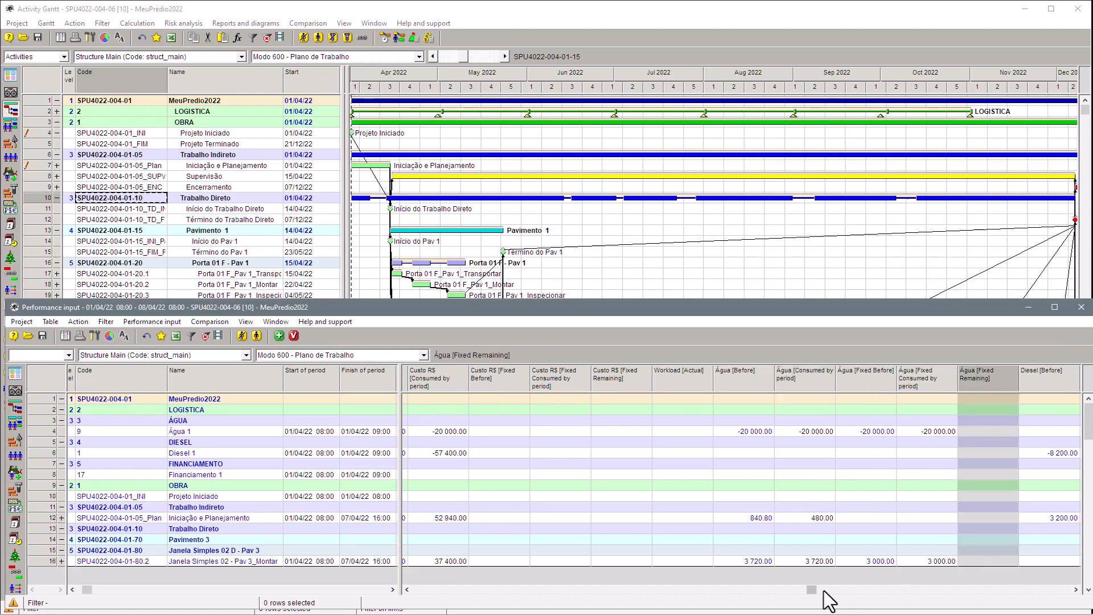
{"action": "left_click_drag", "start_coordinate": [814, 591], "coordinate": [992, 582]}
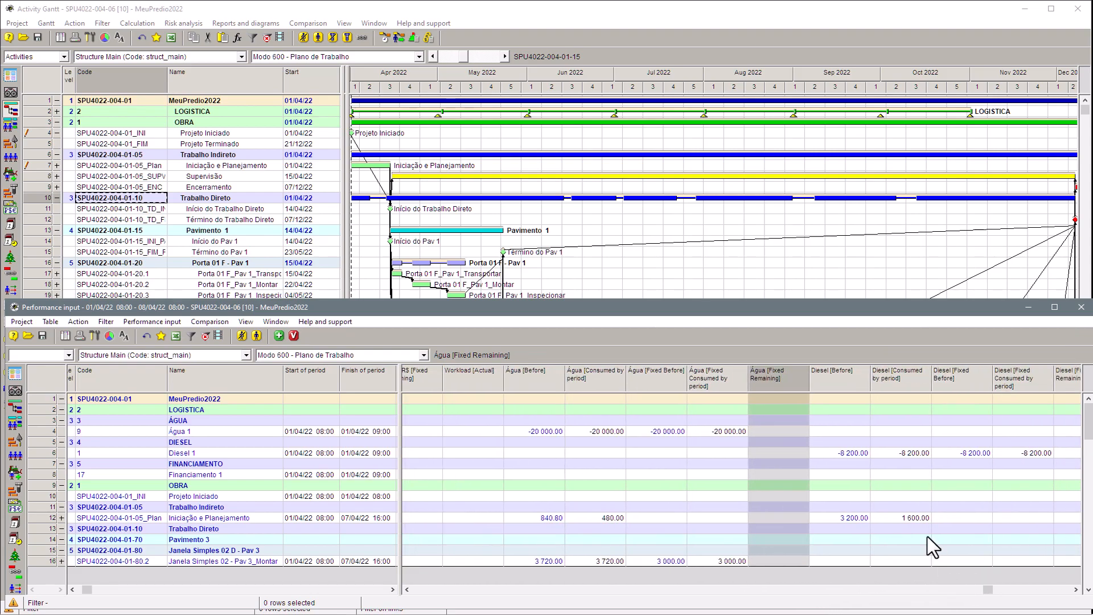
{"action": "left_click", "coordinate": [916, 521]}
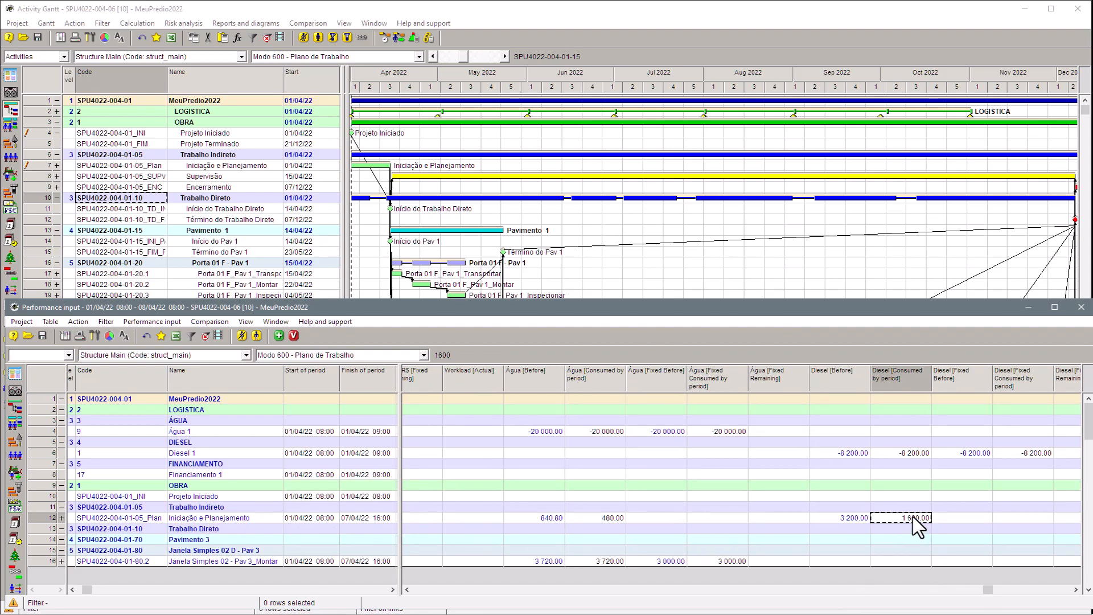
{"action": "left_click", "coordinate": [61, 518]}
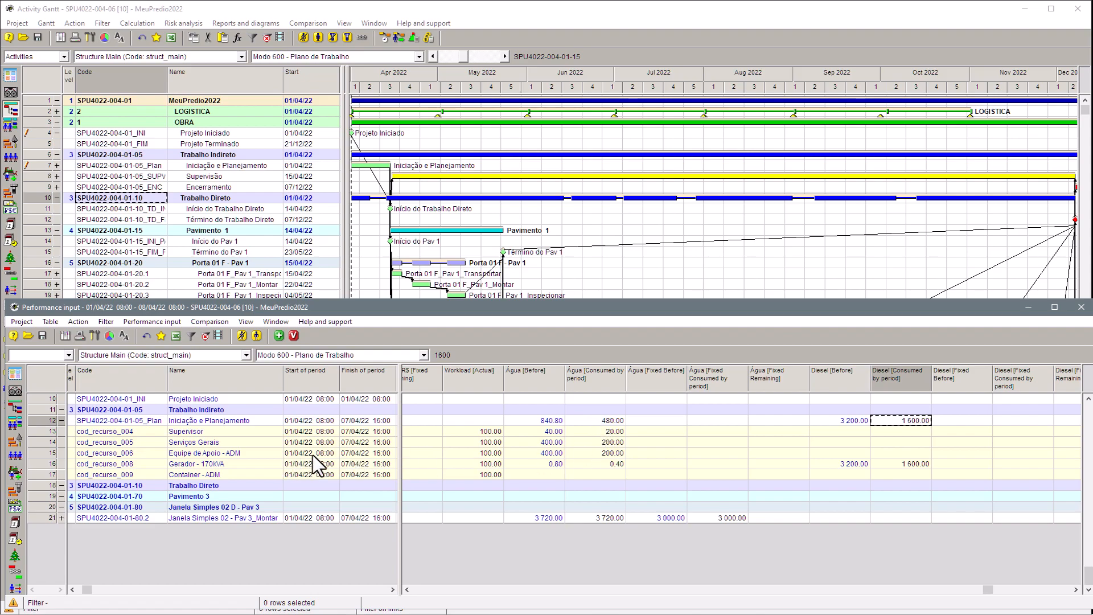
{"action": "left_click", "coordinate": [215, 432]}
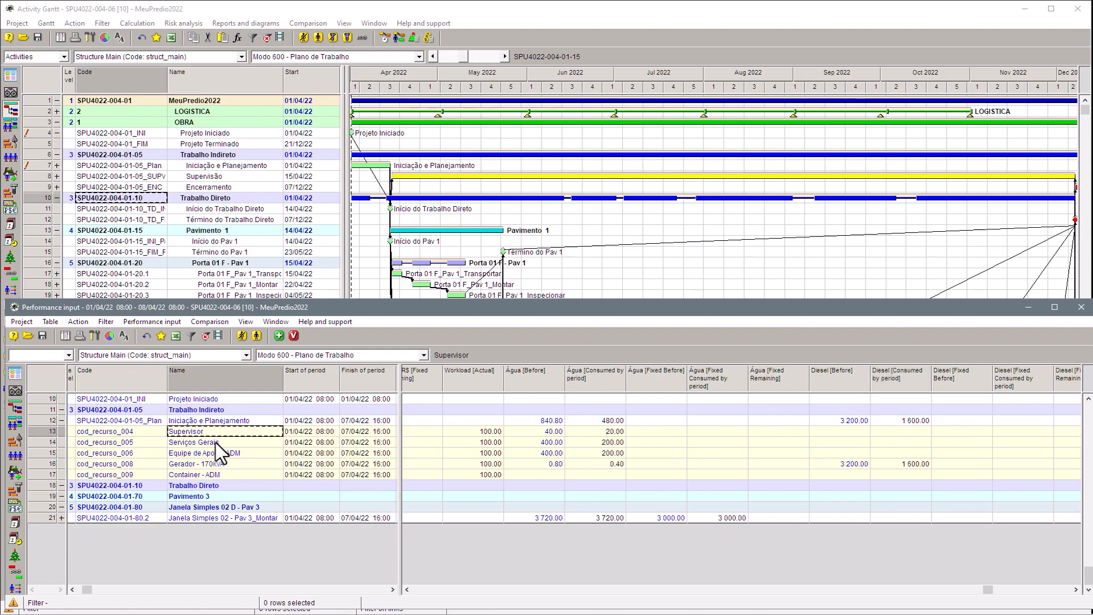
{"action": "left_click", "coordinate": [64, 421]}
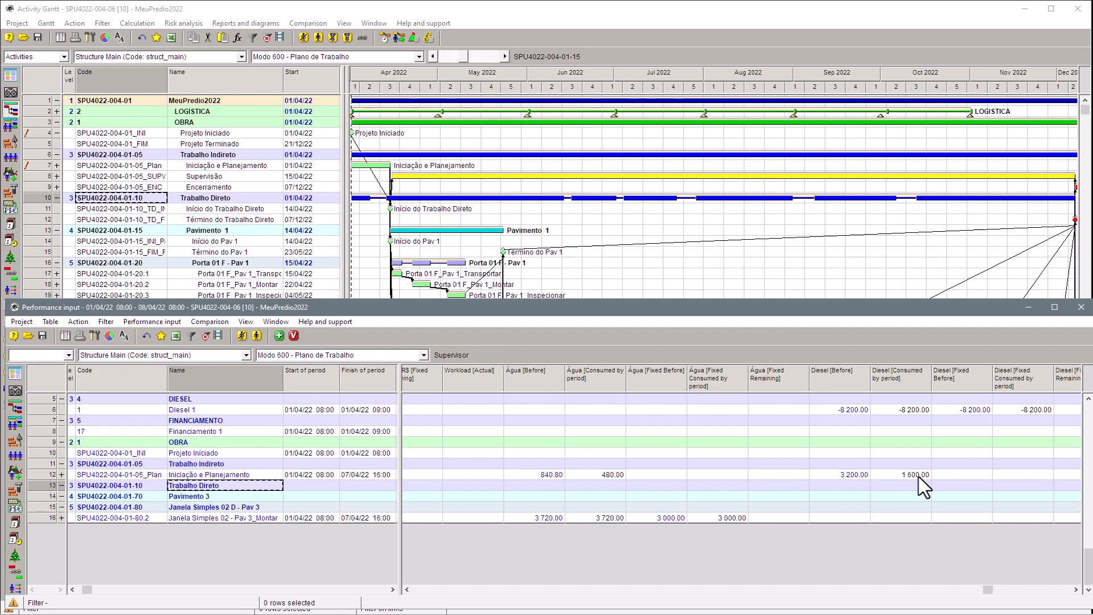
Return to the volume and duration columns, and widen the activity pane to show Index, Manager and responsavel pelo desvio.
{"action": "left_click", "coordinate": [1040, 590]}
{"action": "left_click", "coordinate": [825, 473]}
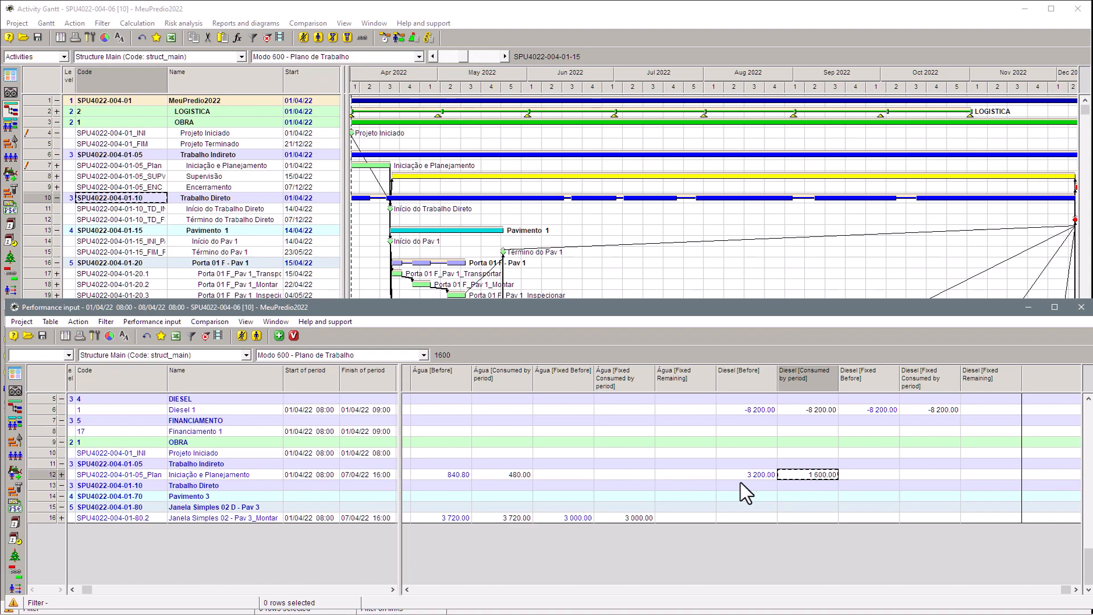
{"action": "left_click", "coordinate": [430, 588]}
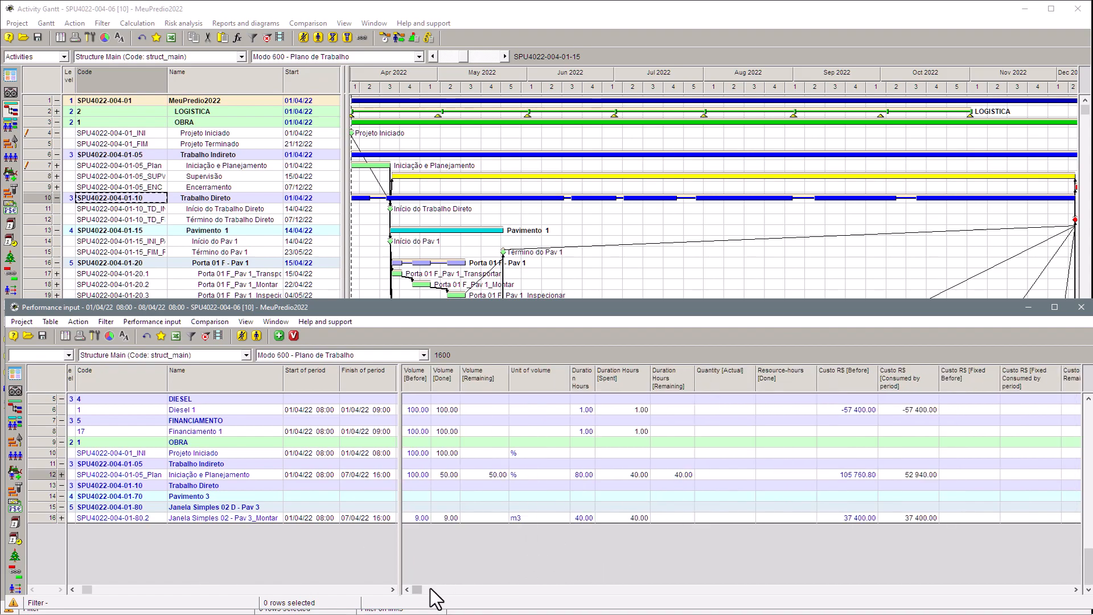
{"action": "left_click_drag", "start_coordinate": [399, 569], "coordinate": [504, 561]}
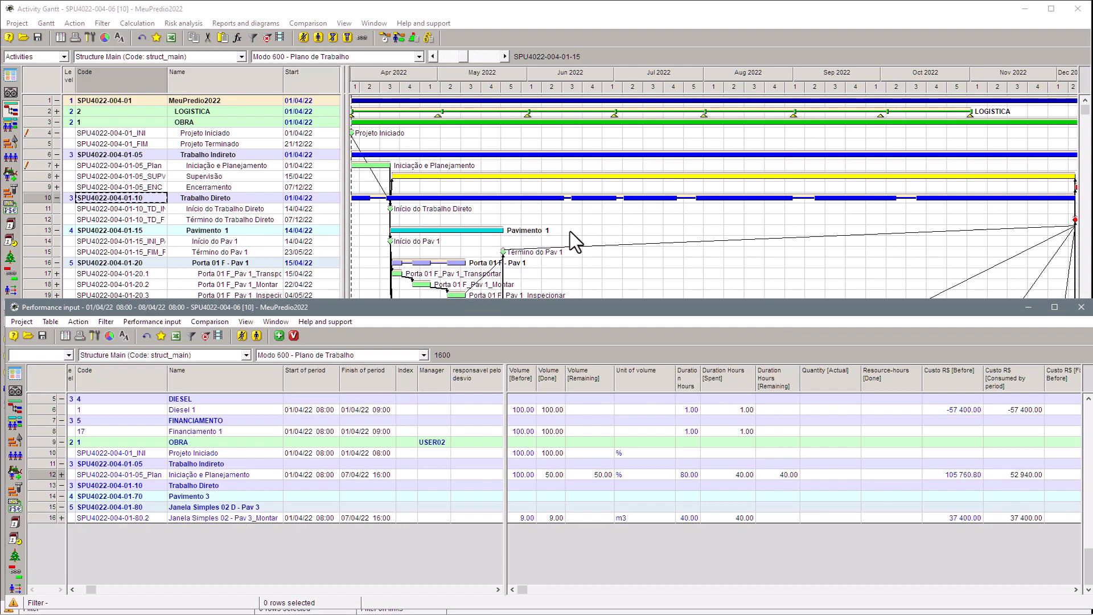
Link the Início do Pav 3 milestone to the activity Janela Simples 02 - Pav 3_Montar in the Gantt chart.
{"action": "scroll", "coordinate": [569, 231], "scroll_direction": "down", "scroll_amount": 5}
{"action": "scroll", "coordinate": [572, 231], "scroll_direction": "down", "scroll_amount": 10}
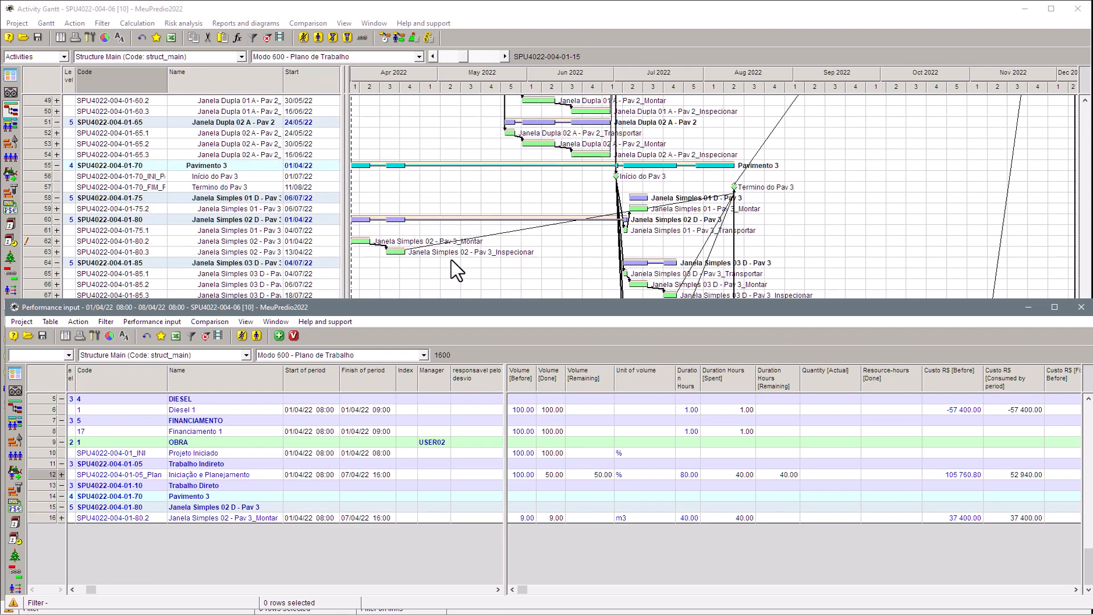
{"action": "left_click_drag", "start_coordinate": [638, 176], "coordinate": [366, 238]}
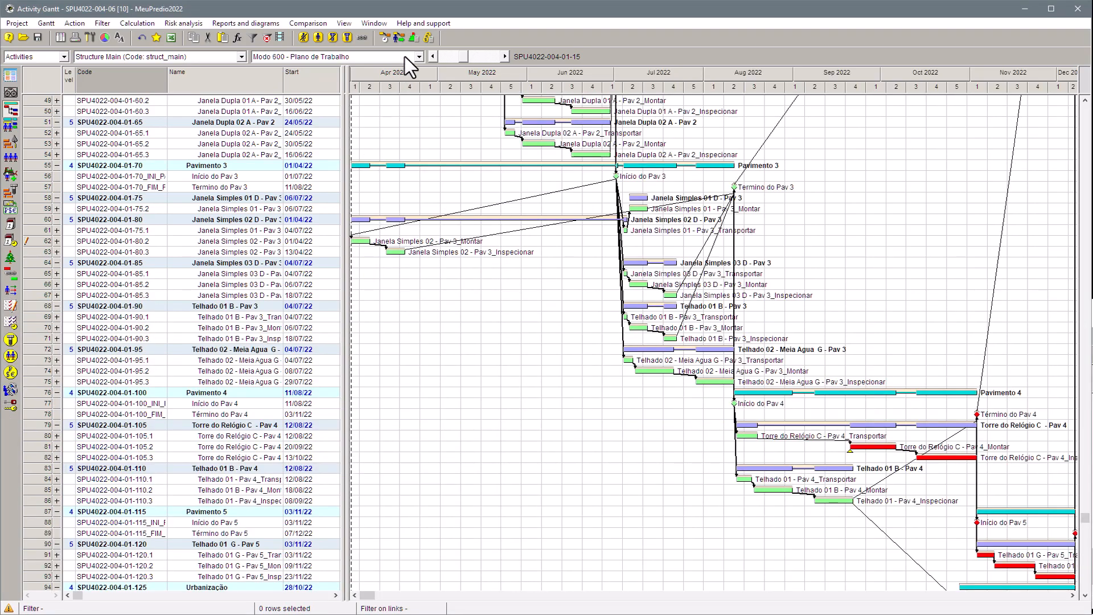
Recalculate the schedule with forward resource constrained scheduling using Optimization Plus, and return to the Performance input table.
{"action": "left_click", "coordinate": [398, 39]}
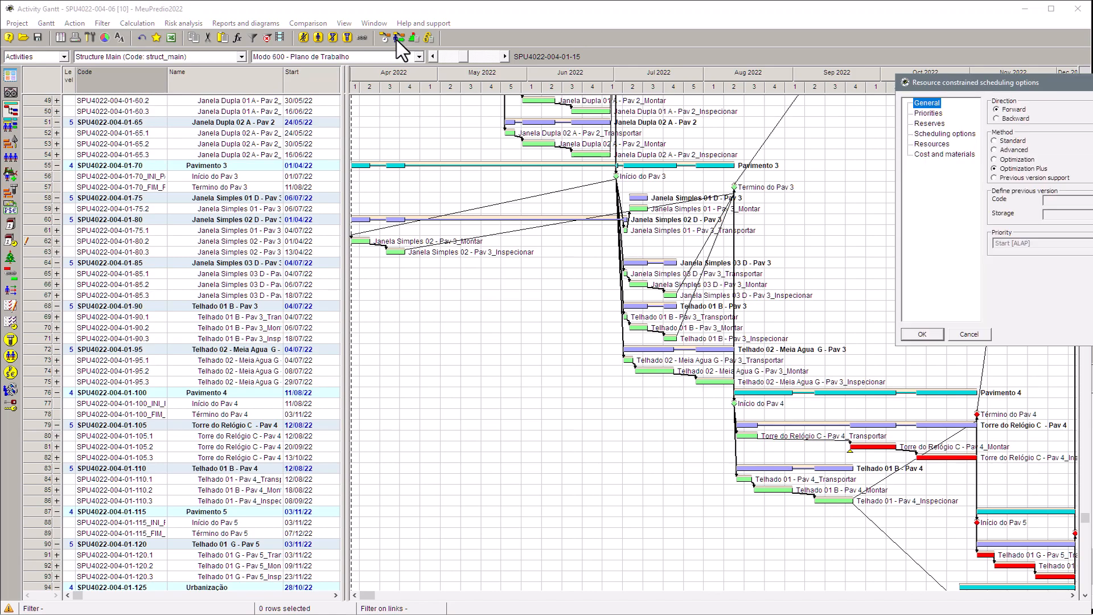
{"action": "key", "text": "Return"}
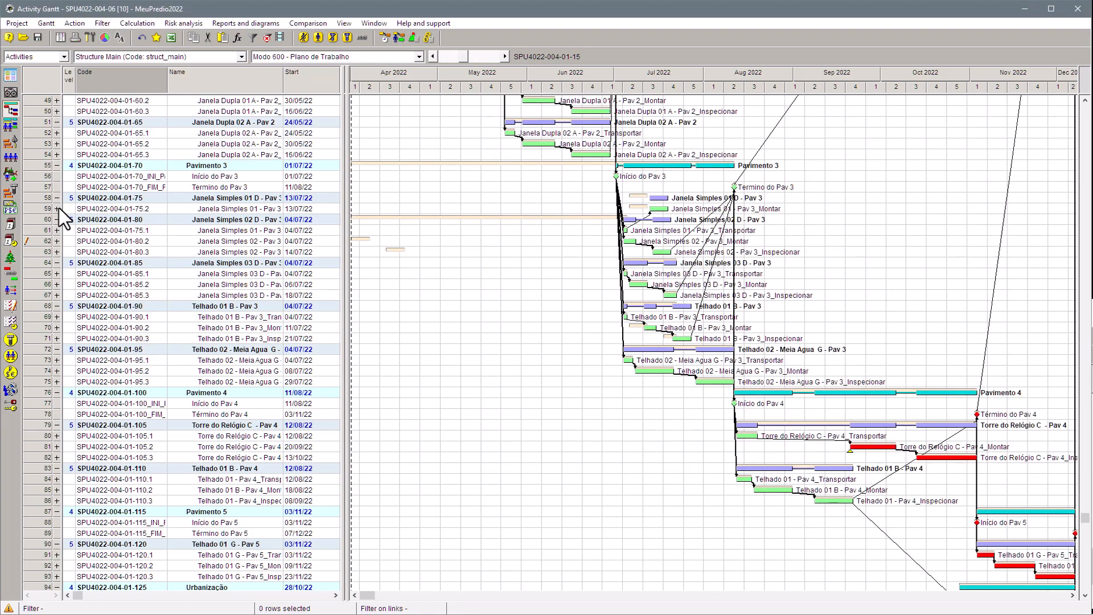
{"action": "double_click", "coordinate": [284, 82]}
{"action": "left_click", "coordinate": [311, 206]}
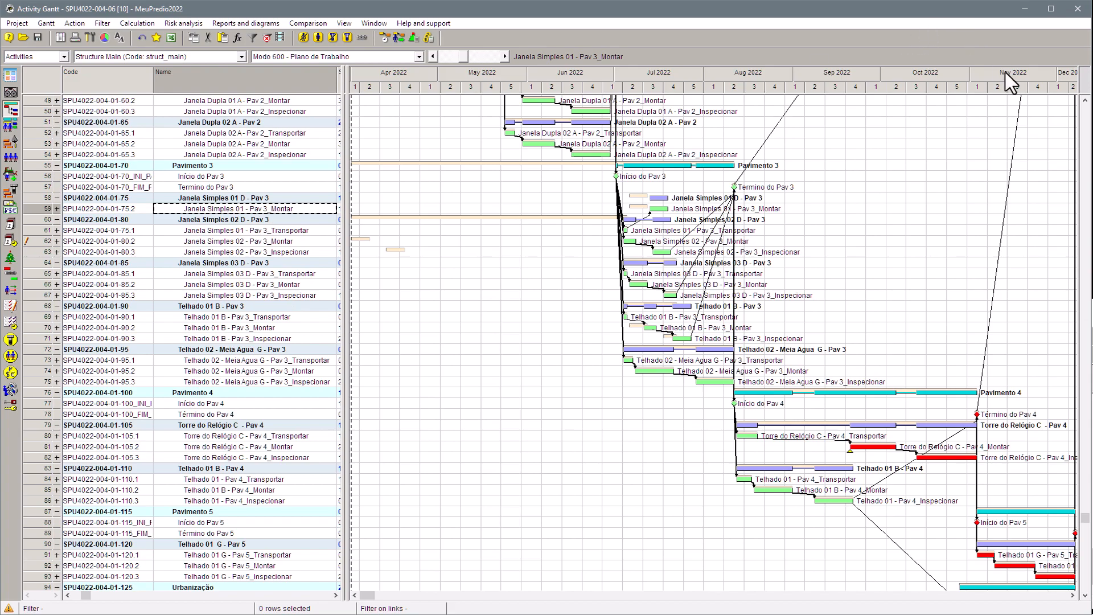
{"action": "left_click", "coordinate": [1092, 309]}
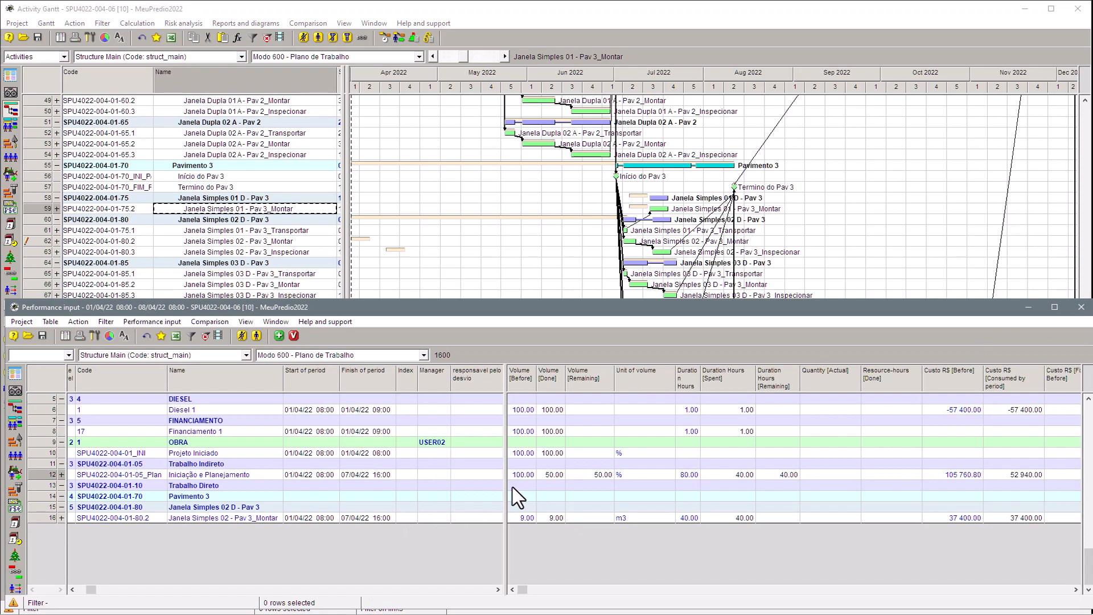
{"action": "left_click_drag", "start_coordinate": [507, 486], "coordinate": [446, 498]}
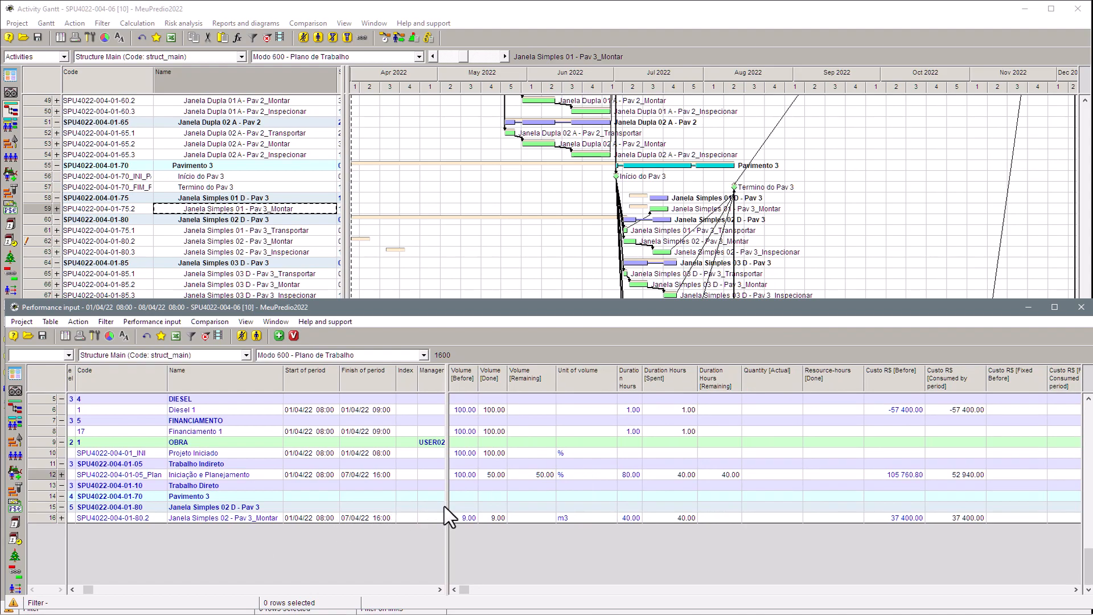
Try a Volume [Done] of 8 for Janela Simples 02 - Pav 3_Montar and reset it to 9.
{"action": "left_click", "coordinate": [498, 518]}
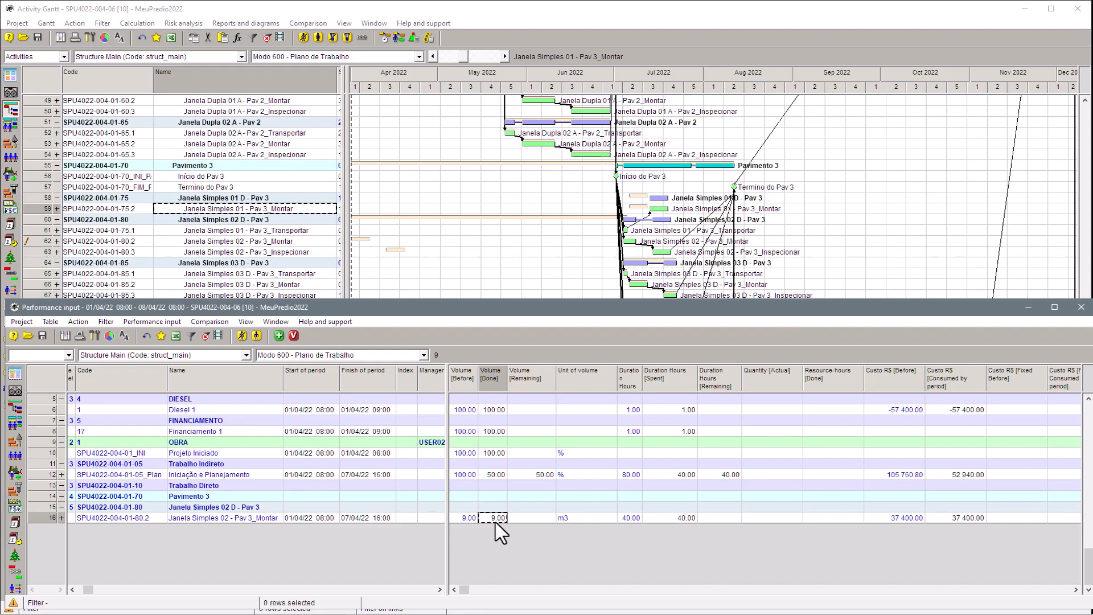
{"action": "key", "text": "Return"}
{"action": "left_click", "coordinate": [526, 518]}
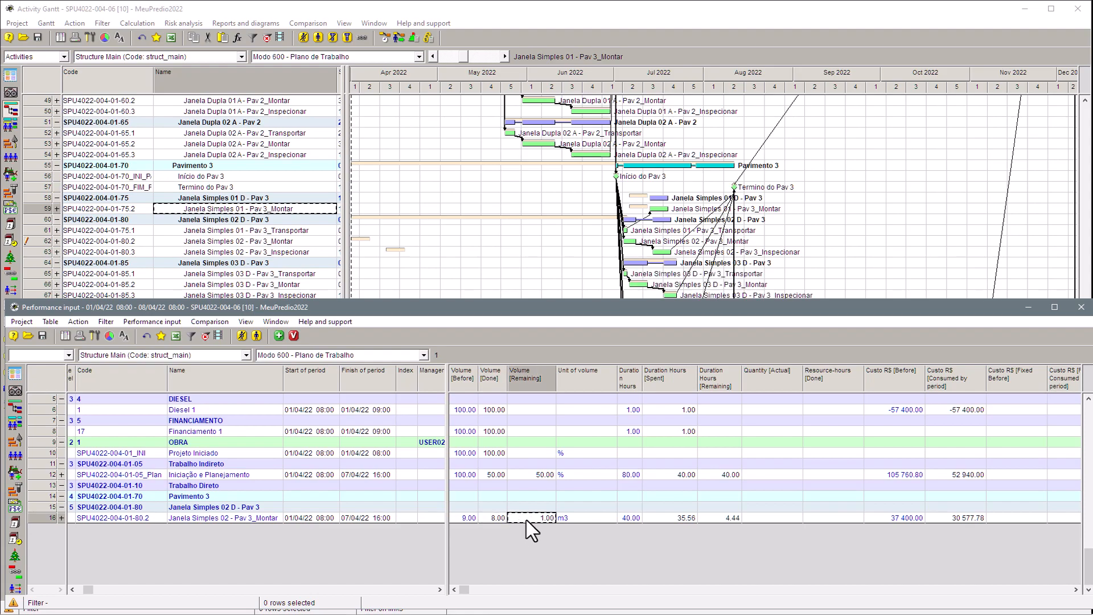
{"action": "left_click", "coordinate": [491, 518]}
{"action": "type", "text": "9"}
{"action": "key", "text": "Return"}
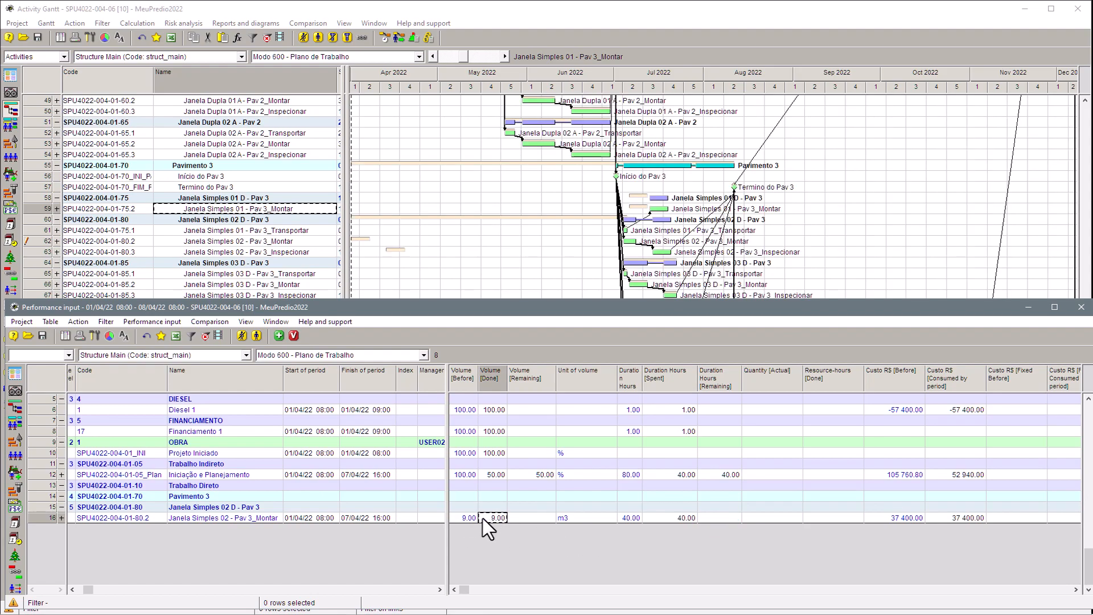
Try a Volume [Done] of 8 with 16 remaining duration hours for Janela Simples 02 - Pav 3_Montar, and undo the changes.
{"action": "left_click", "coordinate": [681, 522]}
{"action": "left_click", "coordinate": [496, 519]}
{"action": "type", "text": "8"}
{"action": "key", "text": "Return"}
{"action": "left_click", "coordinate": [730, 518]}
{"action": "key", "text": "Return"}
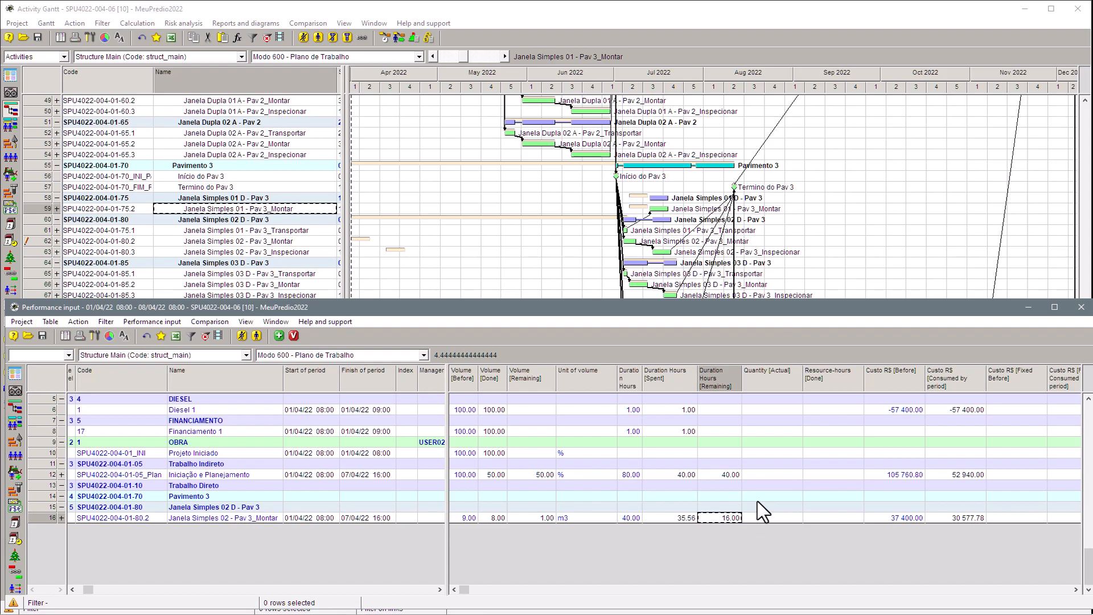
{"action": "key", "text": "ctrl+z"}
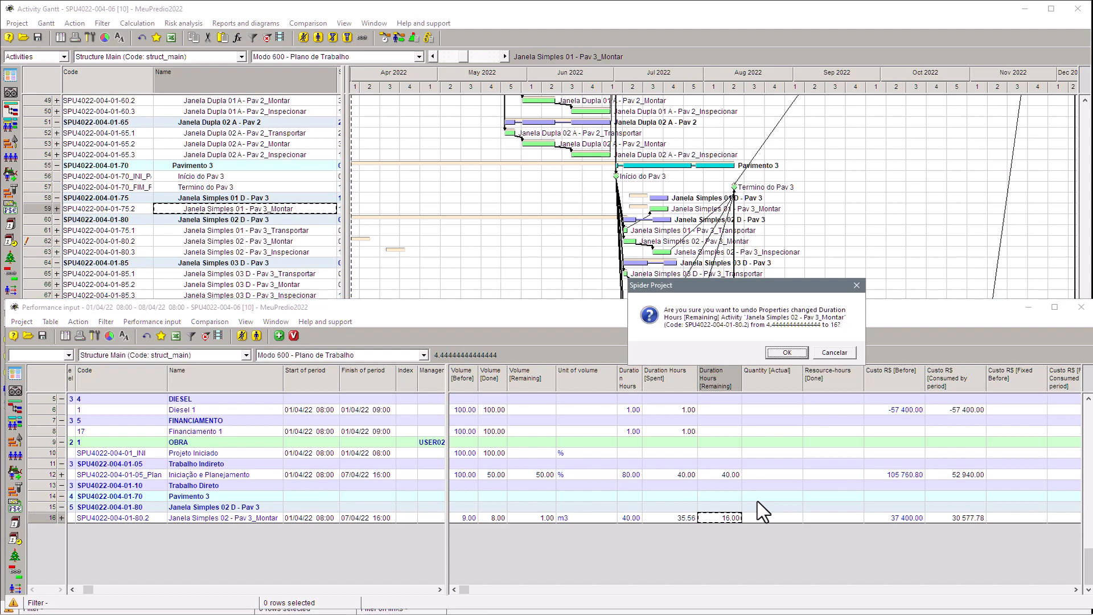
{"action": "key", "text": "Return"}
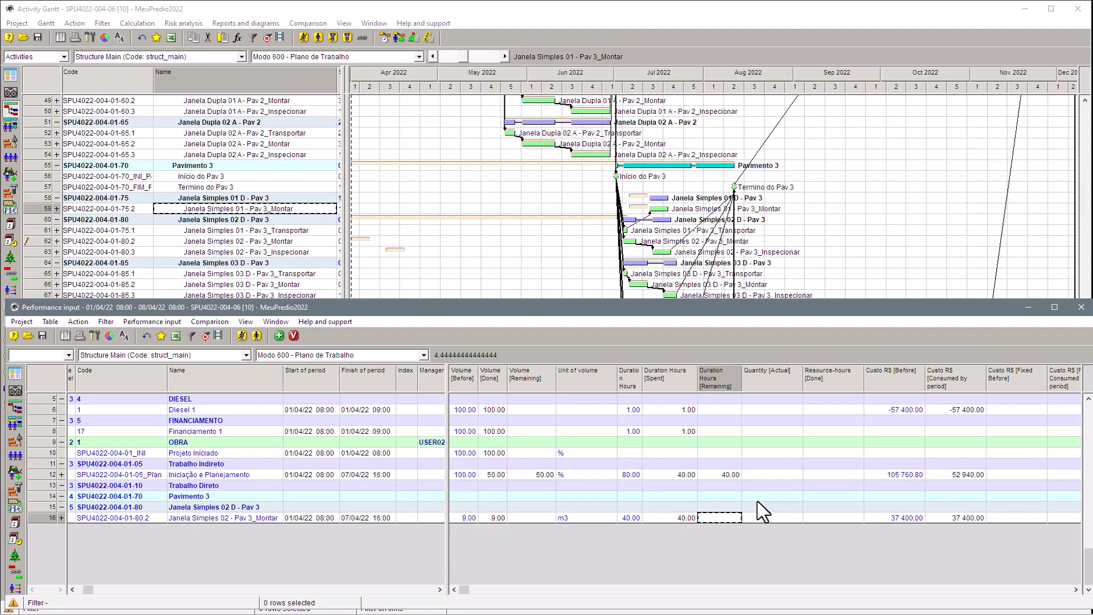
Review the done volume, spent duration, consumed cost and Água and Diesel consumption columns of Janela Simples 02 - Pav 3_Montar.
{"action": "left_click", "coordinate": [498, 519]}
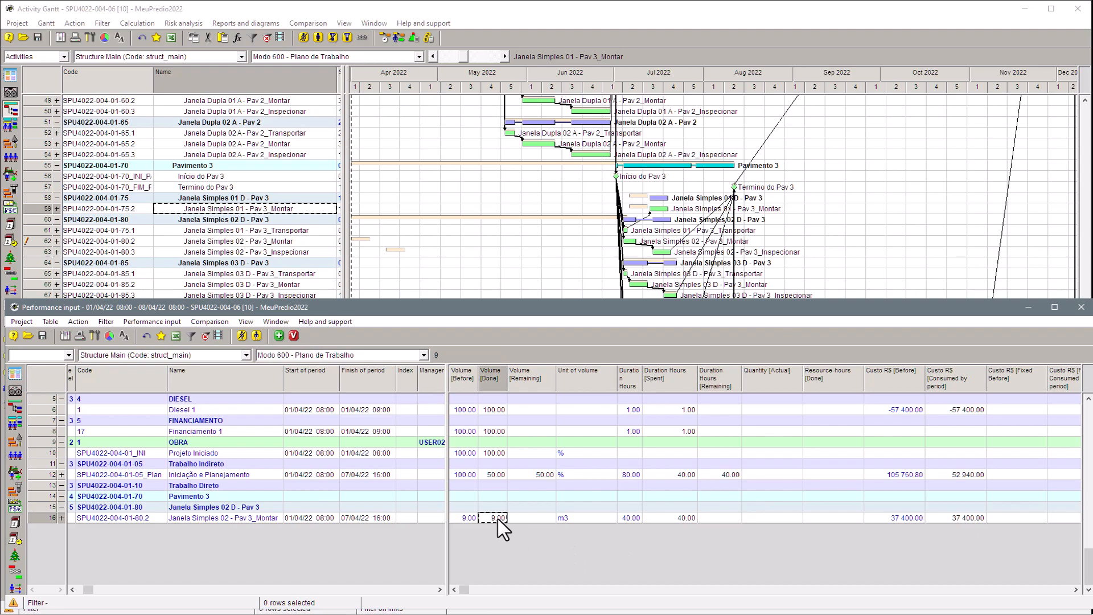
{"action": "left_click", "coordinate": [681, 518]}
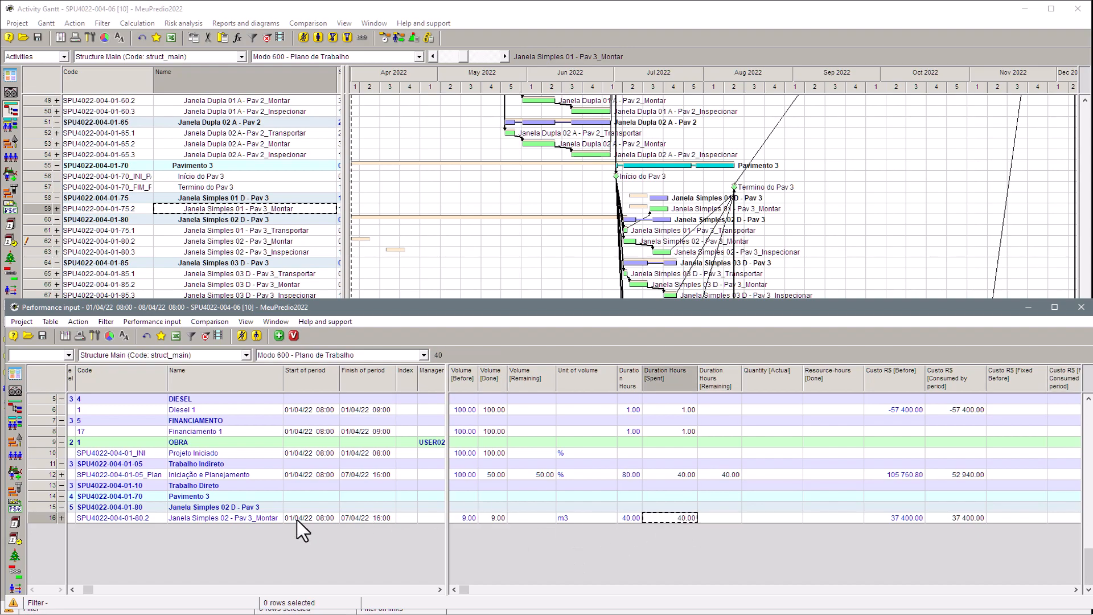
{"action": "left_click", "coordinate": [953, 518]}
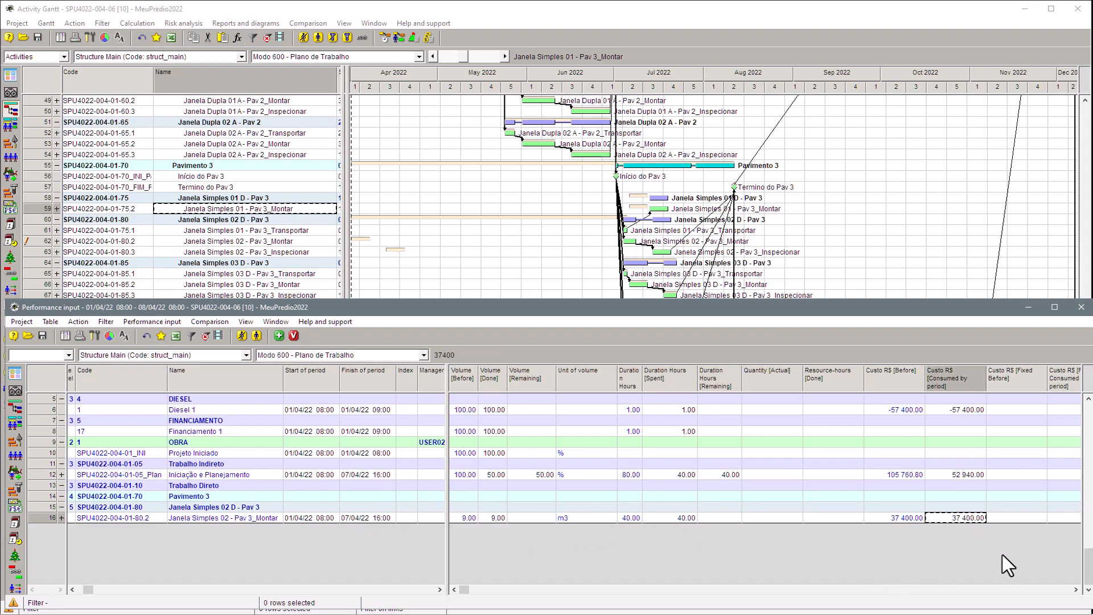
{"action": "left_click", "coordinate": [1075, 590]}
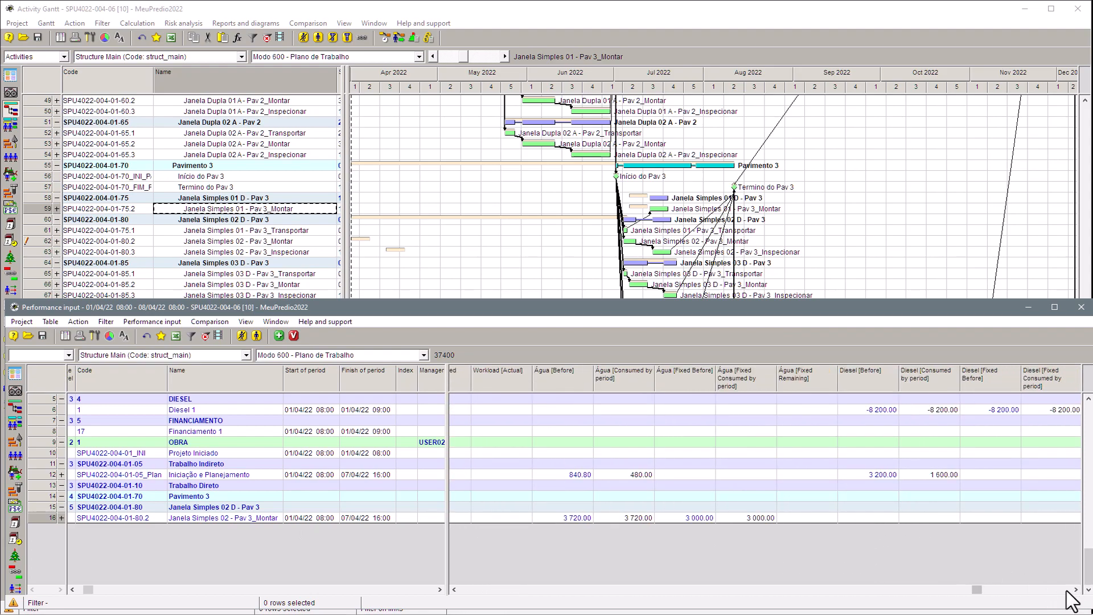
{"action": "left_click", "coordinate": [637, 518]}
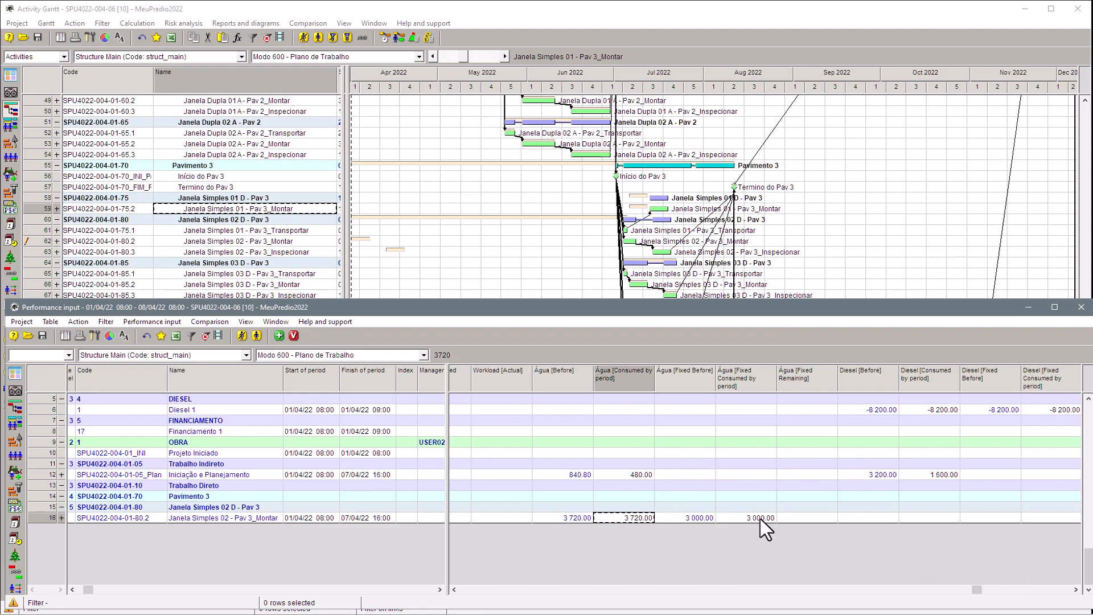
{"action": "left_click", "coordinate": [760, 518]}
{"action": "left_click", "coordinate": [624, 522]}
{"action": "left_click", "coordinate": [757, 518]}
{"action": "left_click", "coordinate": [1074, 589]}
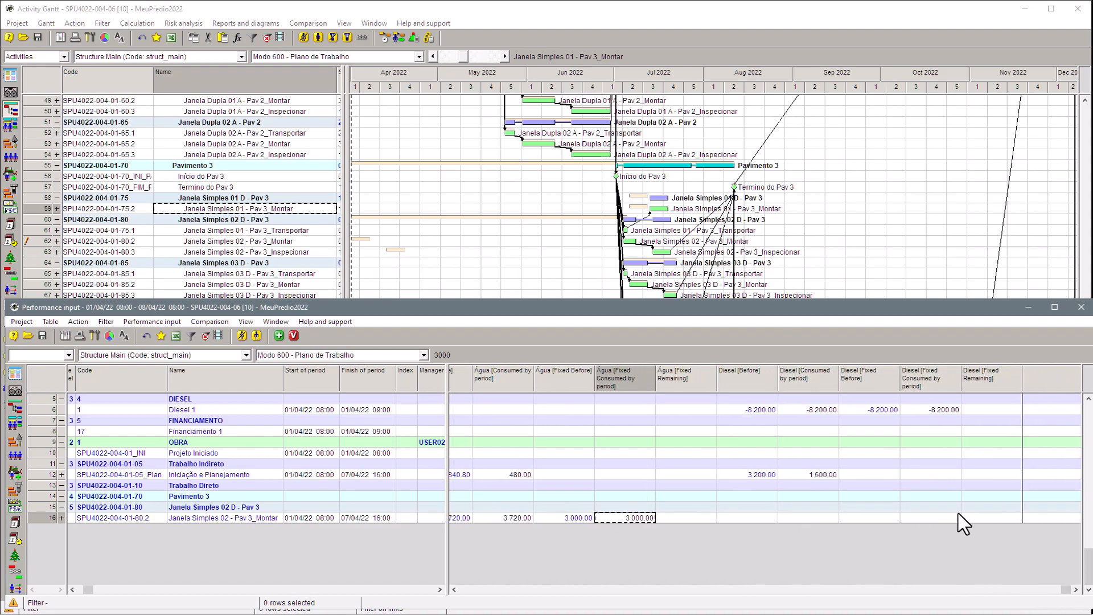
{"action": "left_click", "coordinate": [181, 520]}
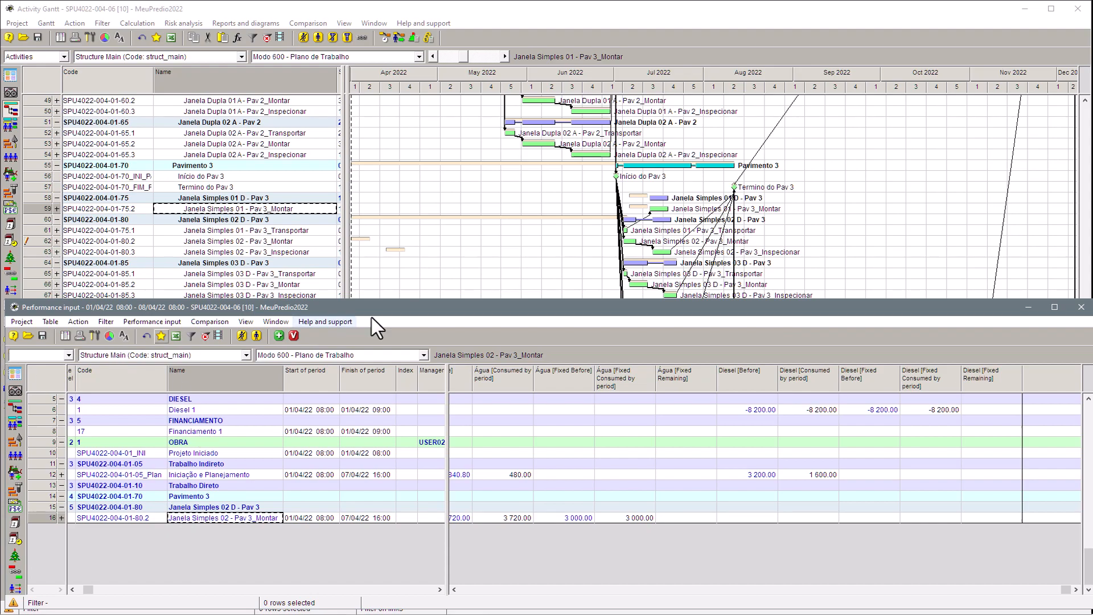
{"action": "left_click", "coordinate": [45, 323]}
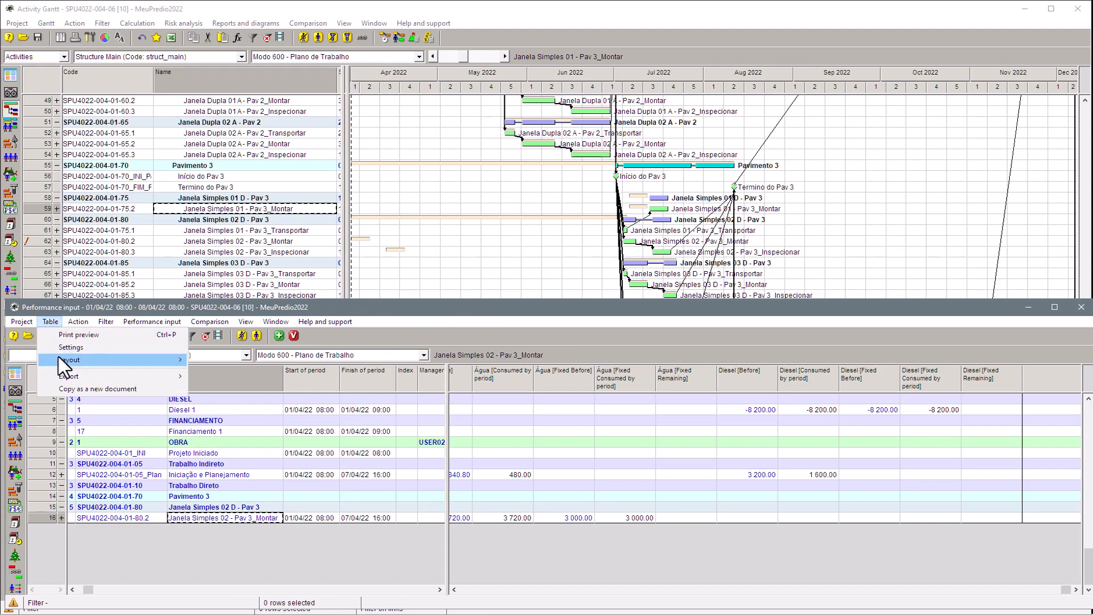
{"action": "mouse_move", "coordinate": [58, 356]}
{"action": "left_click", "coordinate": [268, 381]}
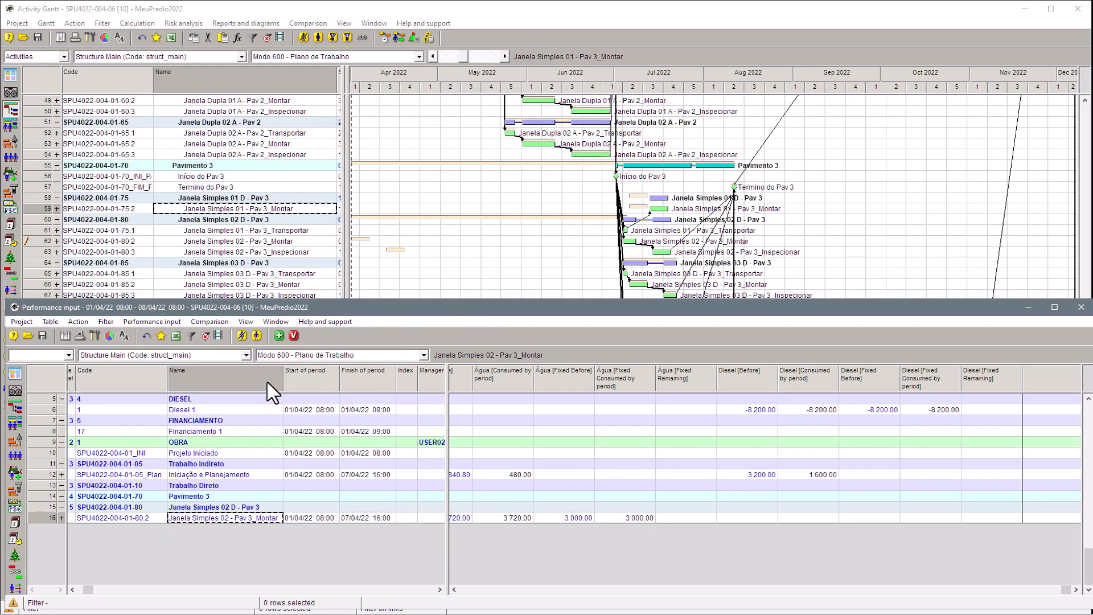
{"action": "left_click", "coordinate": [344, 353]}
{"action": "left_click", "coordinate": [606, 411]}
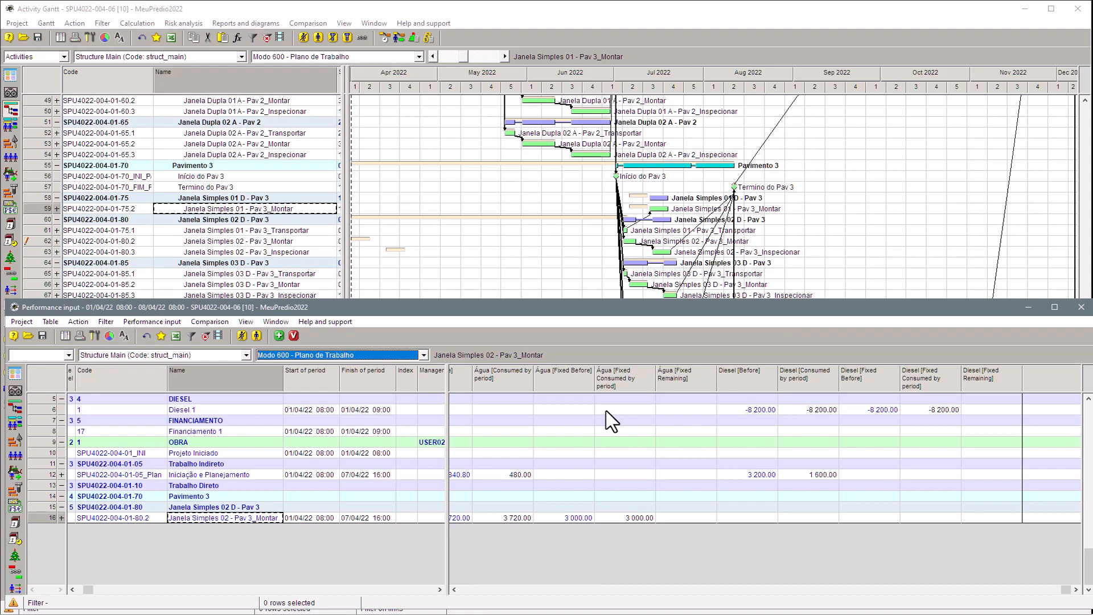
Close the Performance input window, reopen it from the Activity Gantt and enlarge it to nearly the full screen width.
{"action": "left_click_drag", "start_coordinate": [448, 410], "coordinate": [403, 404]}
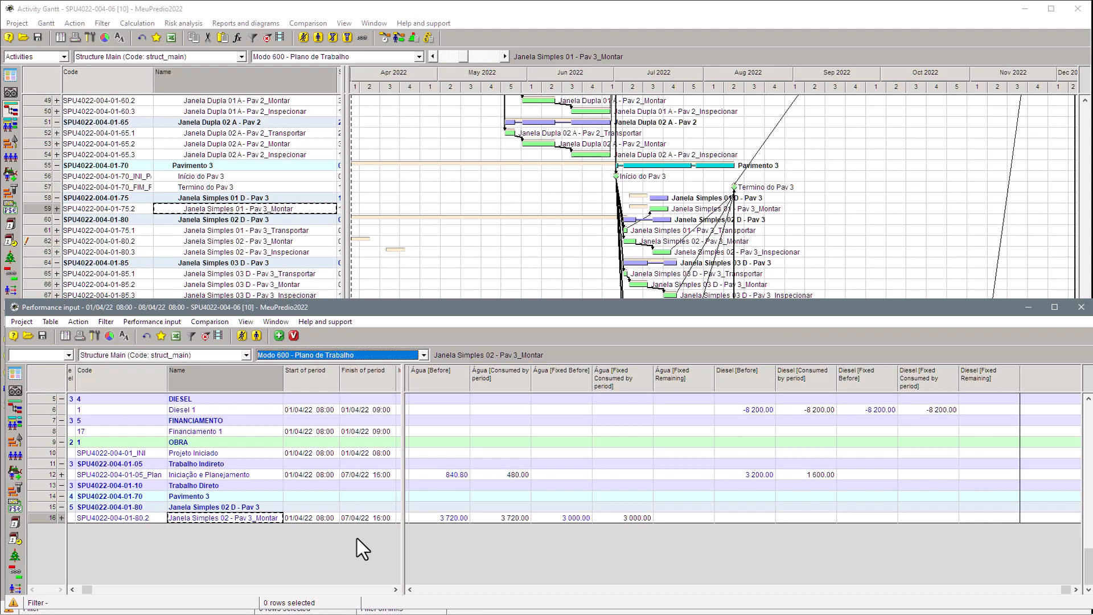
{"action": "left_click", "coordinate": [1081, 308]}
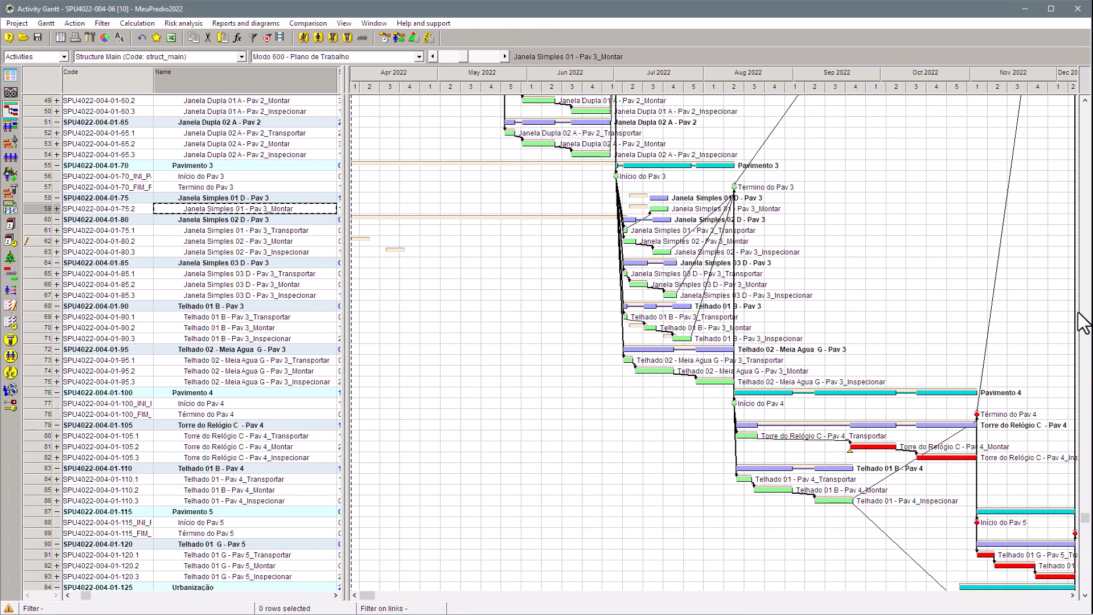
{"action": "left_click", "coordinate": [12, 309]}
{"action": "key", "text": "super+Left"}
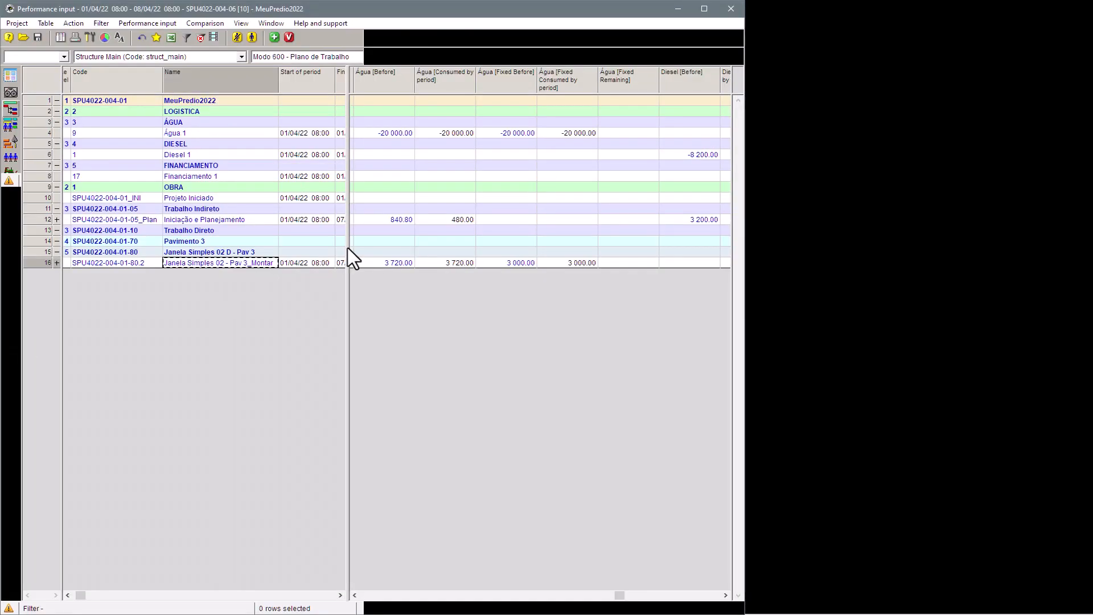
{"action": "left_click_drag", "start_coordinate": [745, 57], "coordinate": [1086, 49]}
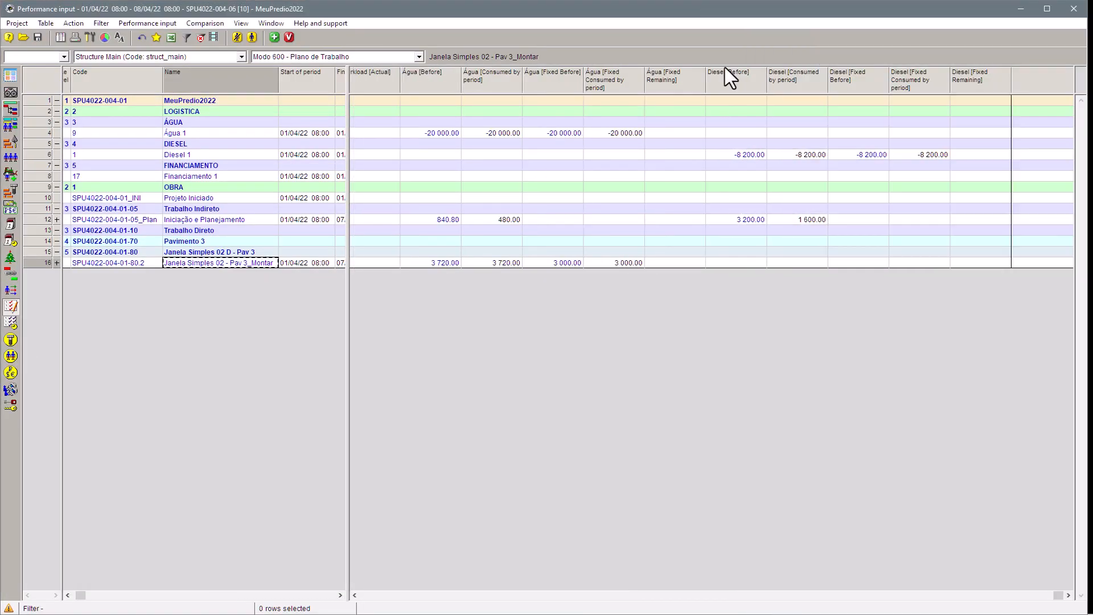
Examine the commands for transferring performance data into the project and for distributing or consolidating it through documents, WEB and text files.
{"action": "left_click", "coordinate": [160, 25]}
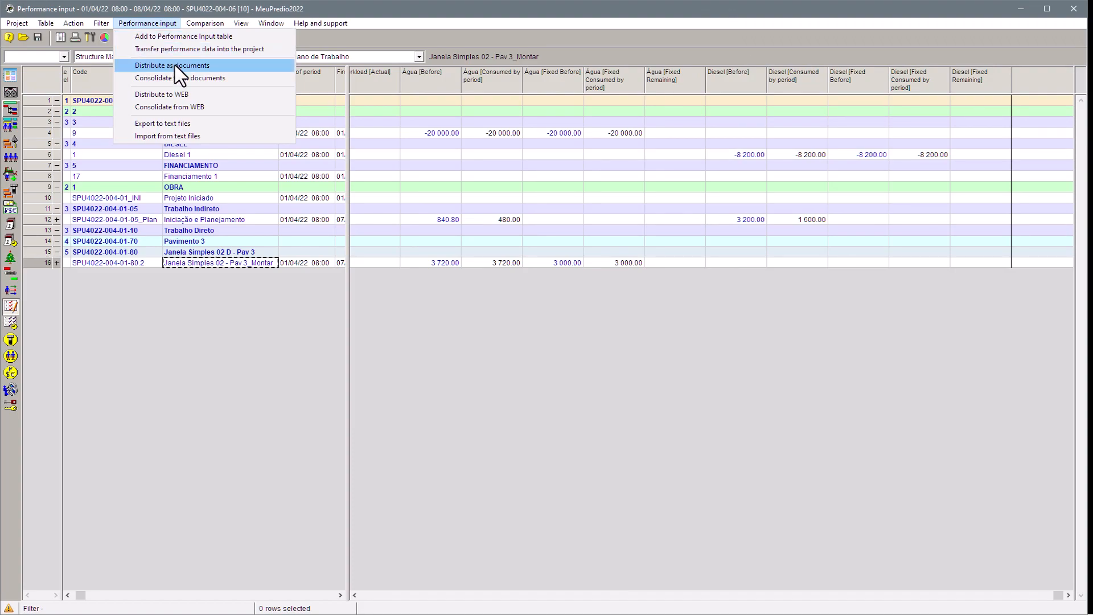
{"action": "left_click", "coordinate": [533, 144]}
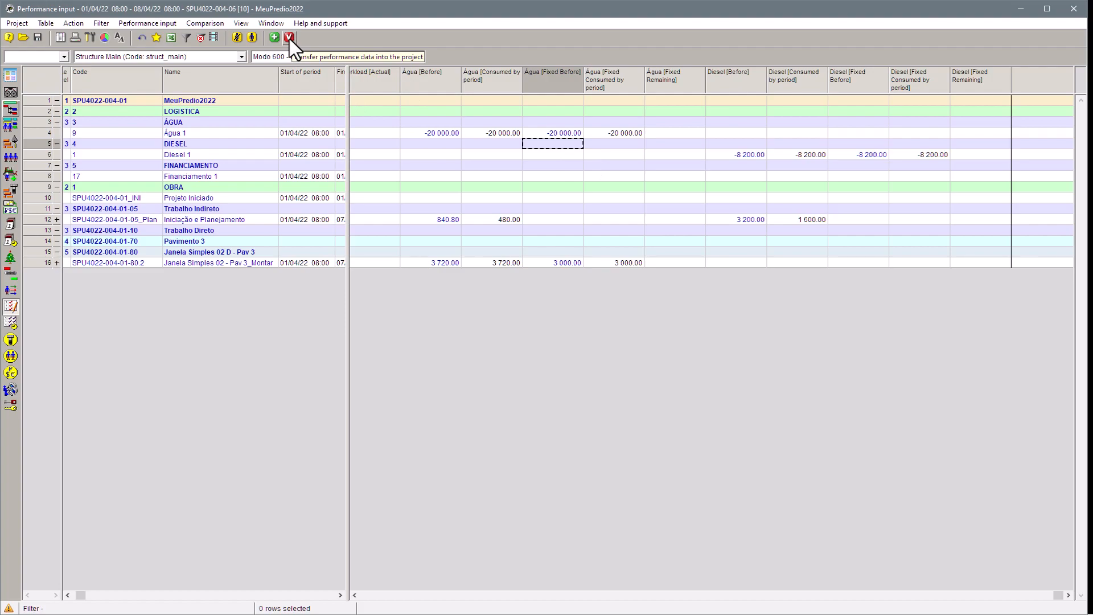
{"action": "left_click", "coordinate": [440, 155]}
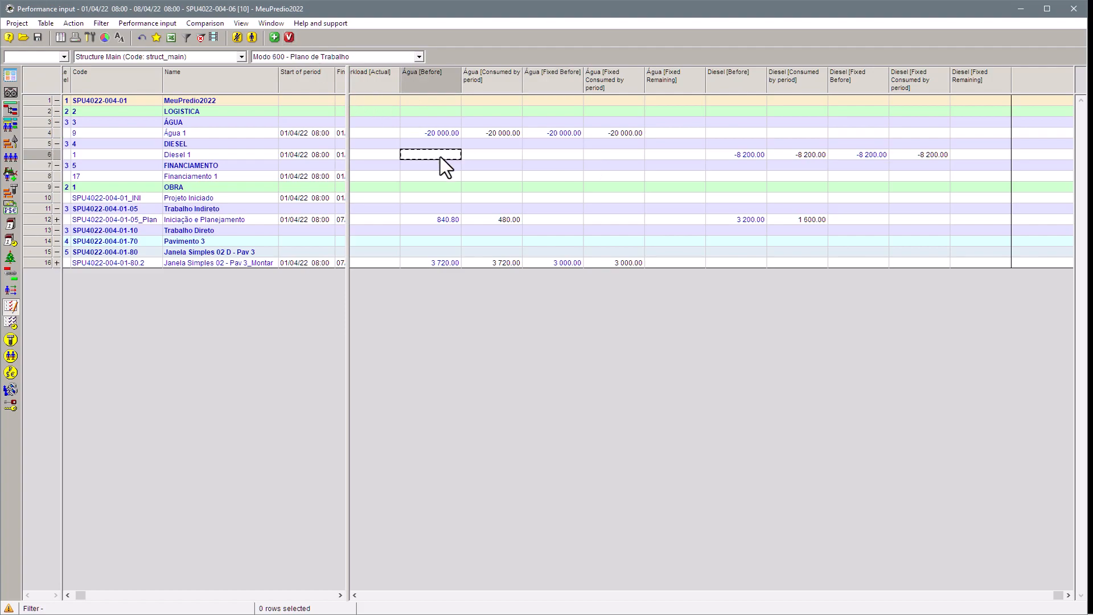
{"action": "left_click_drag", "start_coordinate": [436, 153], "coordinate": [319, 150]}
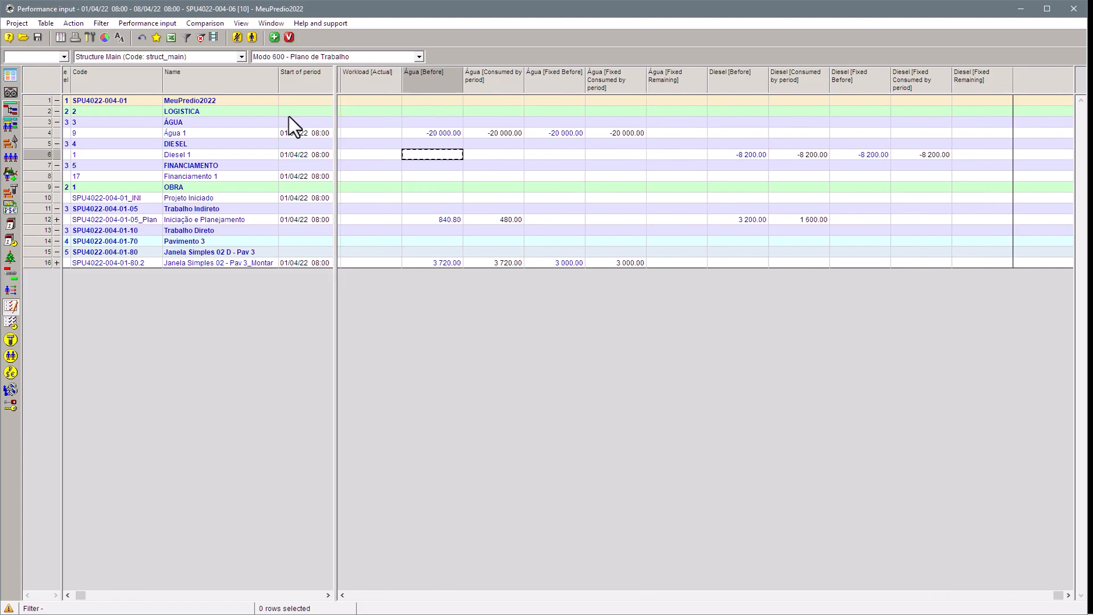
{"action": "left_click", "coordinate": [143, 24]}
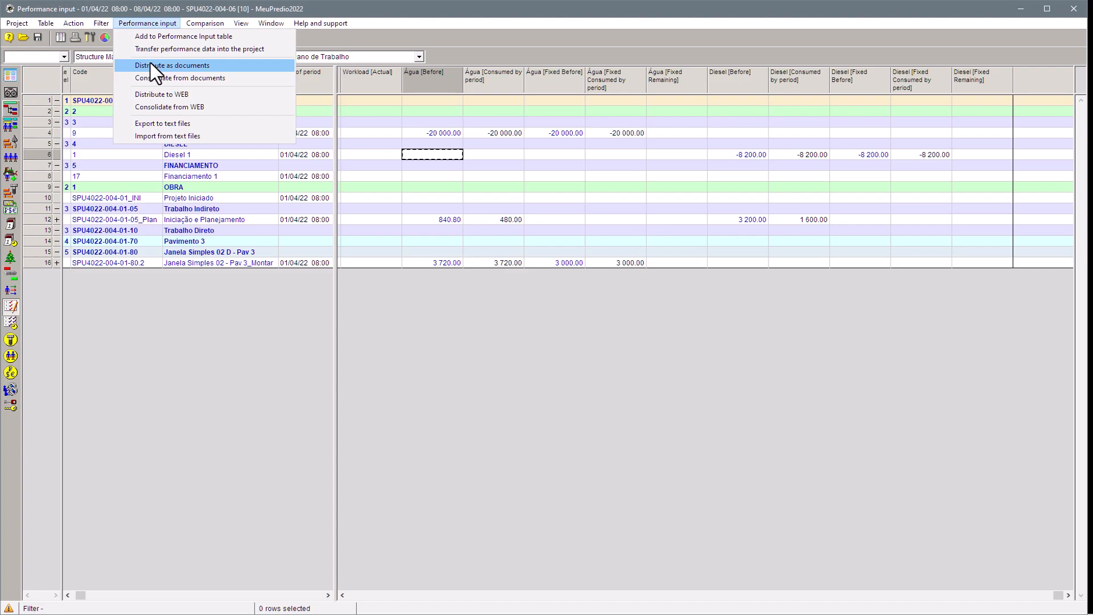
{"action": "left_click", "coordinate": [391, 18]}
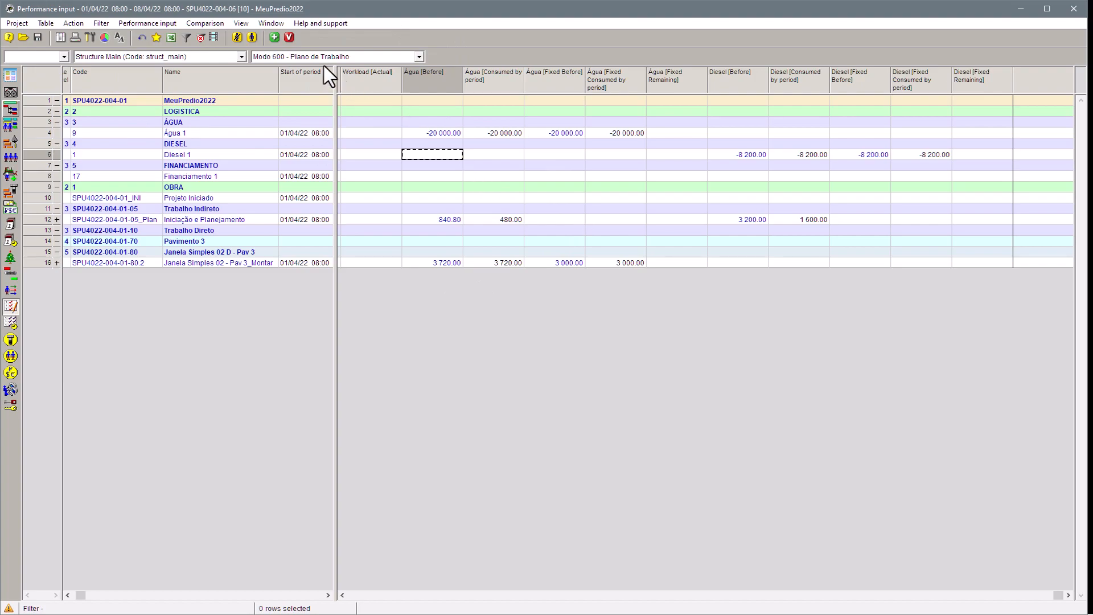
{"action": "left_click", "coordinate": [155, 23]}
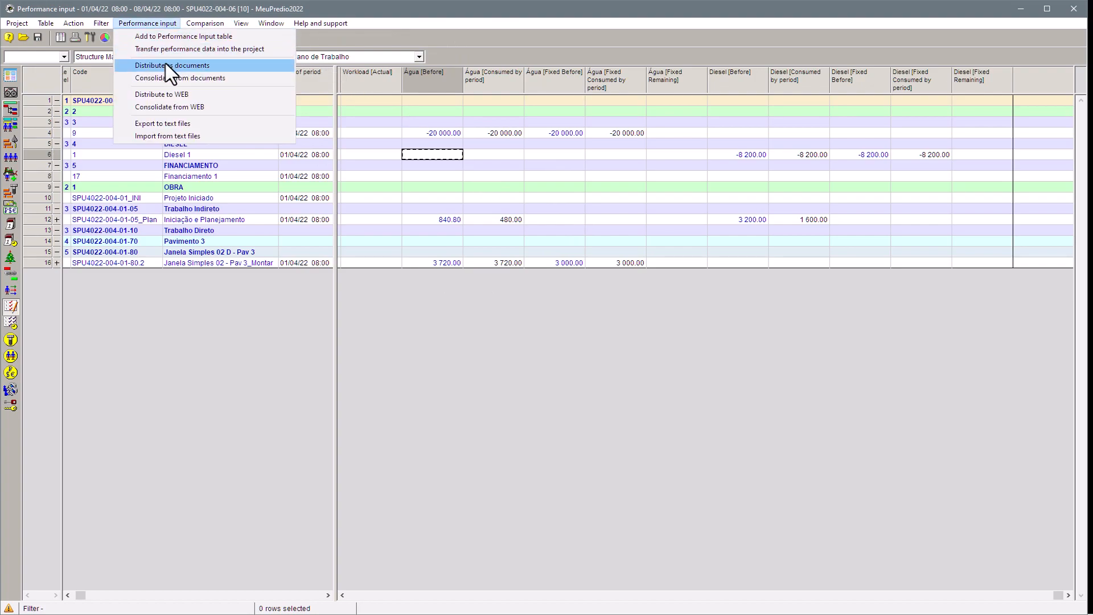
Open the document USER01.SPU4022-004-06.001.sdoc from the IN subfolder of the spu4022 project storage.
{"action": "left_click", "coordinate": [23, 38]}
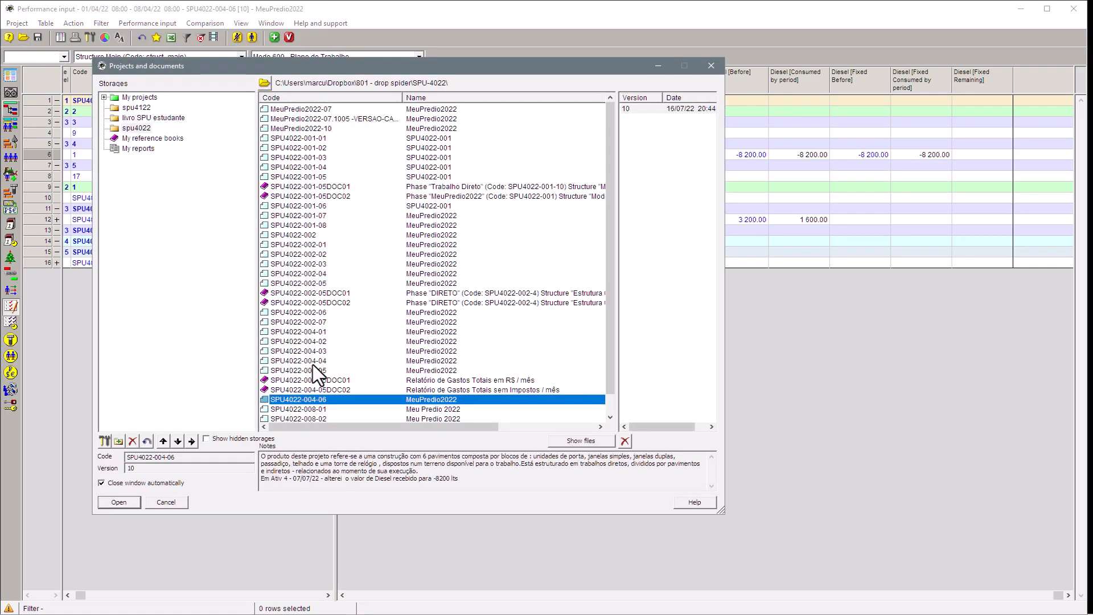
{"action": "left_click", "coordinate": [263, 84]}
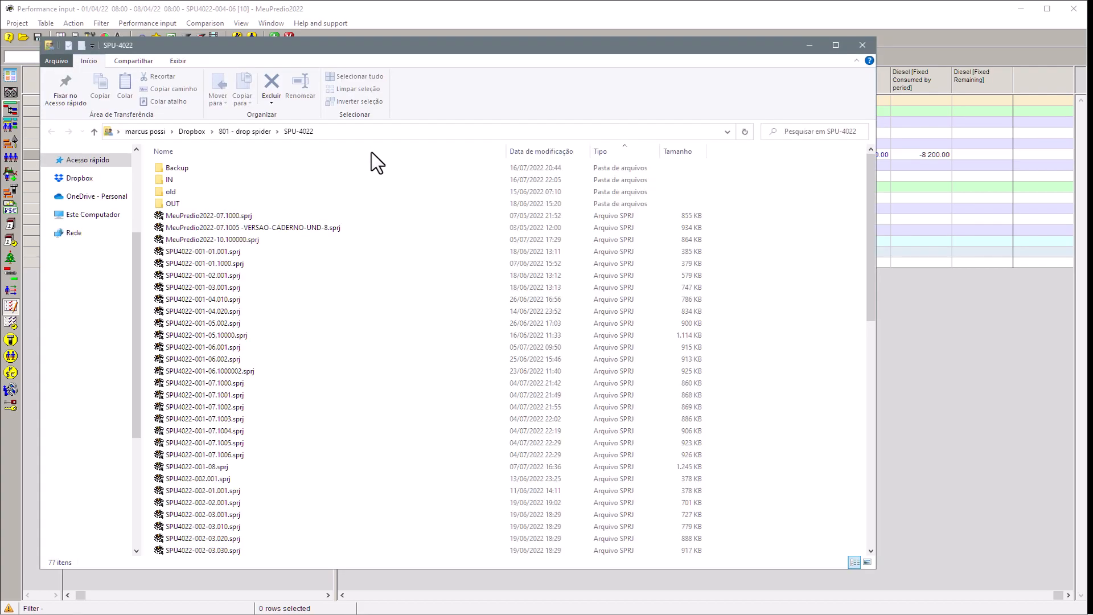
{"action": "double_click", "coordinate": [171, 180]}
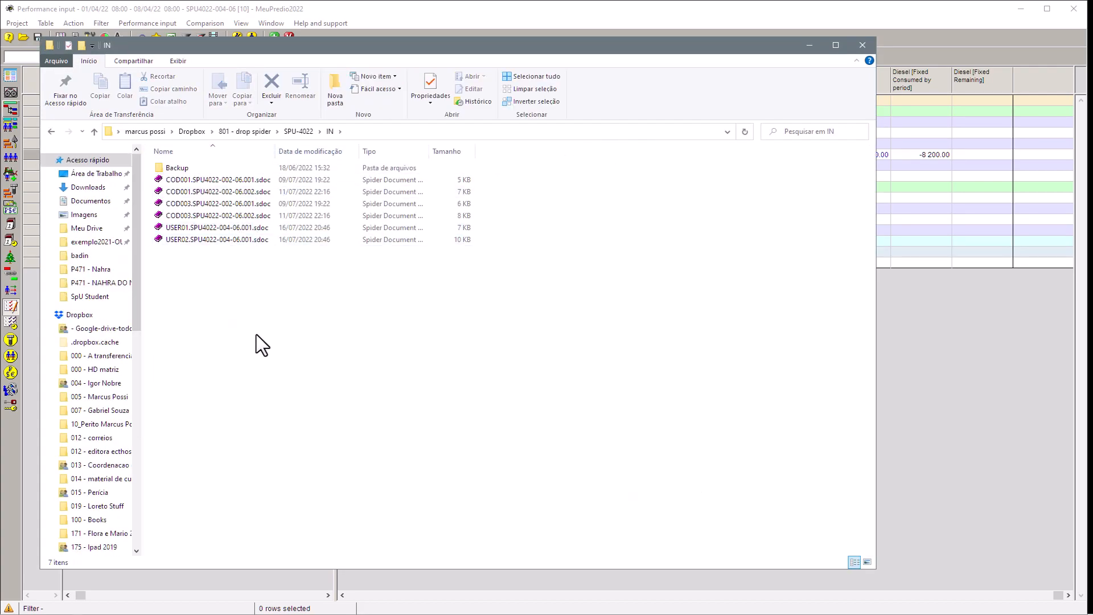
{"action": "left_click", "coordinate": [251, 230]}
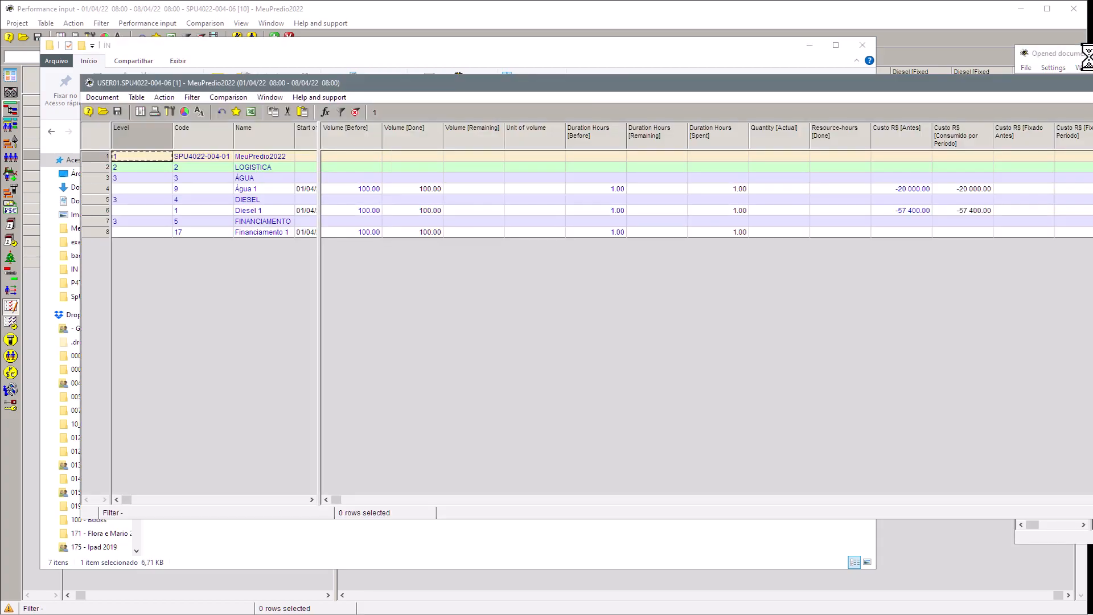
Clear the Opened documents window out of the way, examine the USER01 document's period, Index and Manager columns, and close the document.
{"action": "left_click_drag", "start_coordinate": [1080, 59], "coordinate": [719, 122]}
{"action": "left_click", "coordinate": [973, 115]}
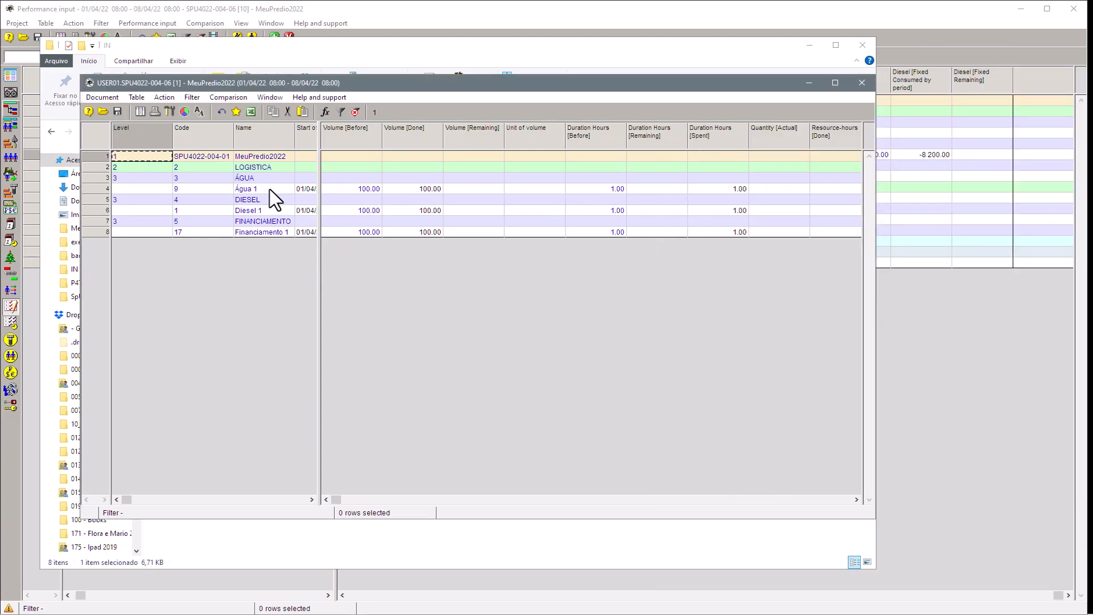
{"action": "left_click_drag", "start_coordinate": [319, 208], "coordinate": [547, 201]}
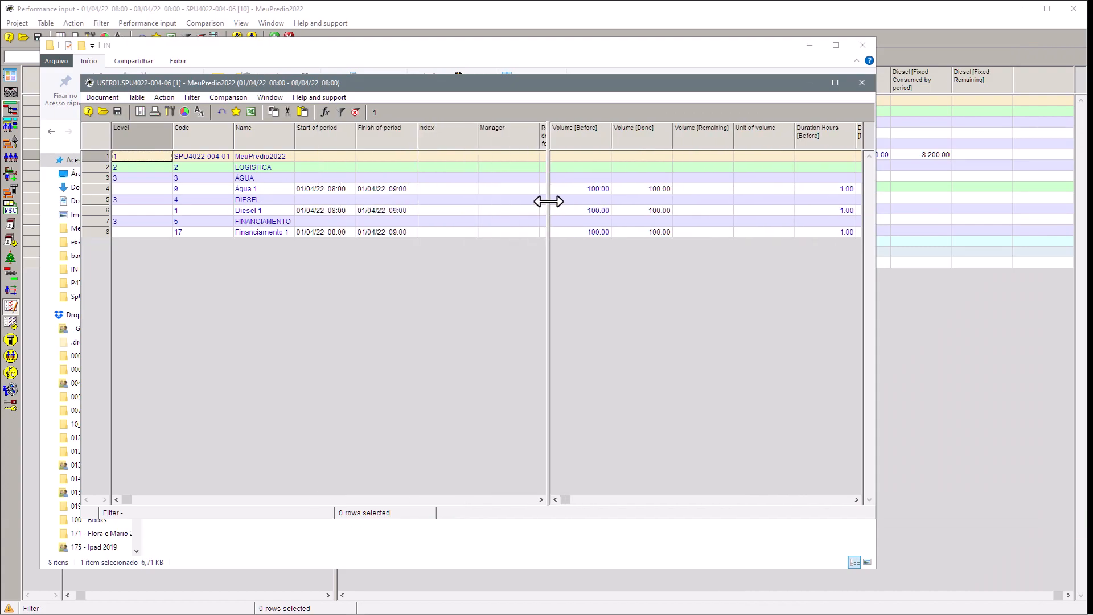
{"action": "left_click", "coordinate": [862, 84]}
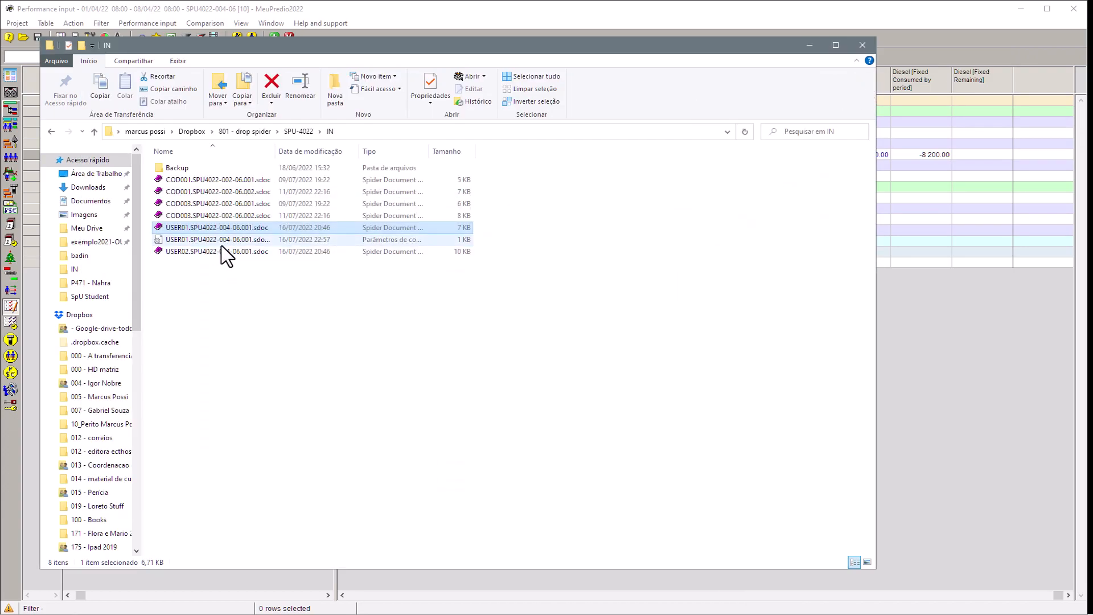
Close the IN folder window, select the spu4122 storage, and leave Projects and documents without opening a project.
{"action": "left_click", "coordinate": [862, 46]}
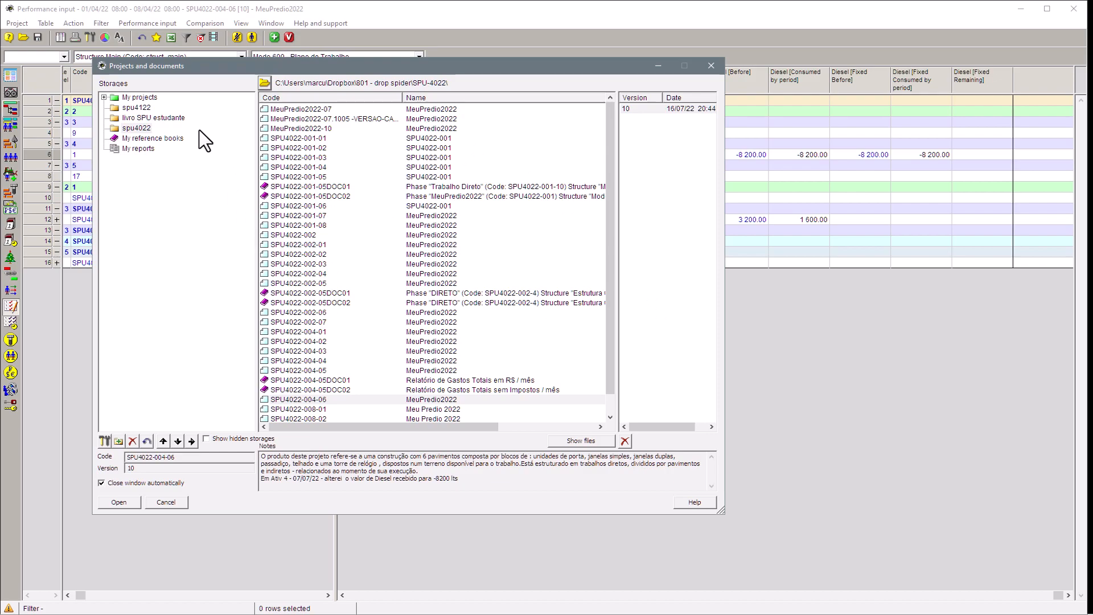
{"action": "left_click", "coordinate": [137, 108]}
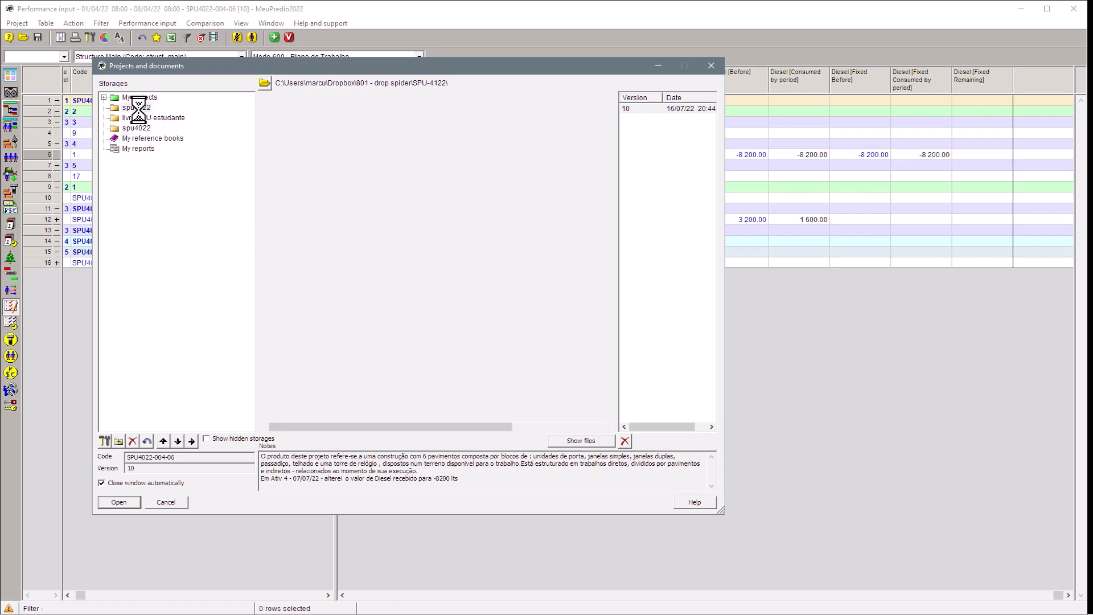
{"action": "left_click", "coordinate": [711, 66]}
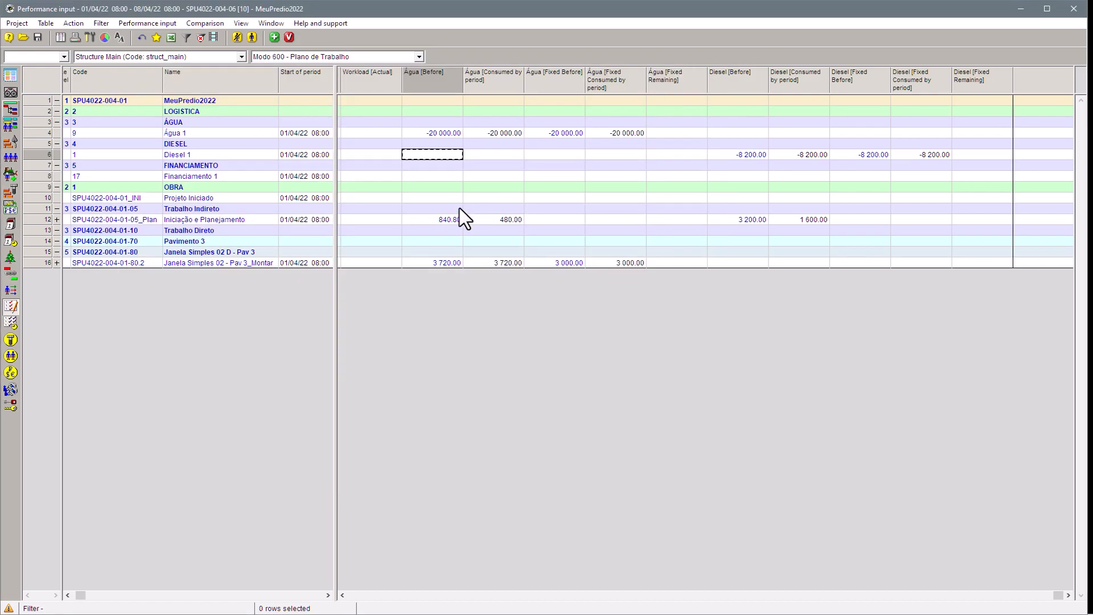
Review the Performance input commands and the table's Manager and Notes columns, and narrow the activity pane to end at the Index column.
{"action": "left_click", "coordinate": [157, 24]}
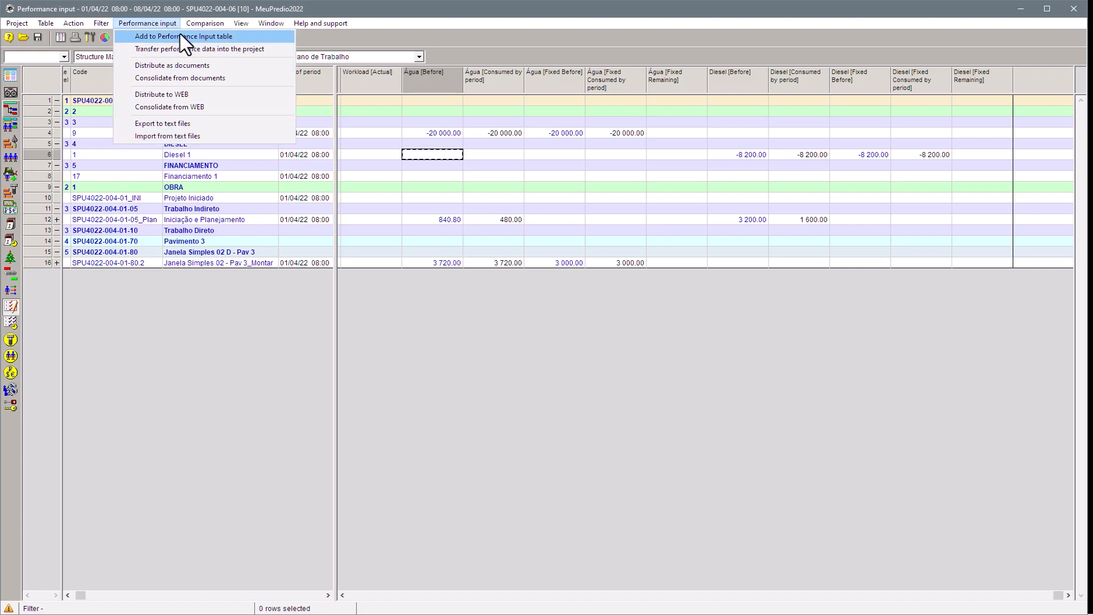
{"action": "left_click", "coordinate": [574, 33]}
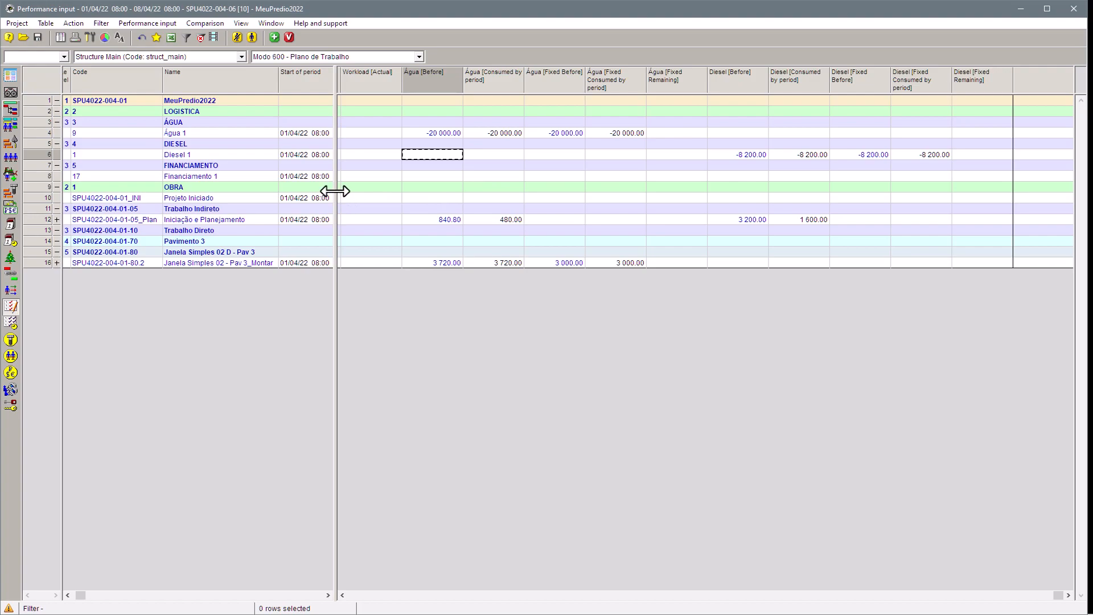
{"action": "left_click_drag", "start_coordinate": [335, 192], "coordinate": [809, 142]}
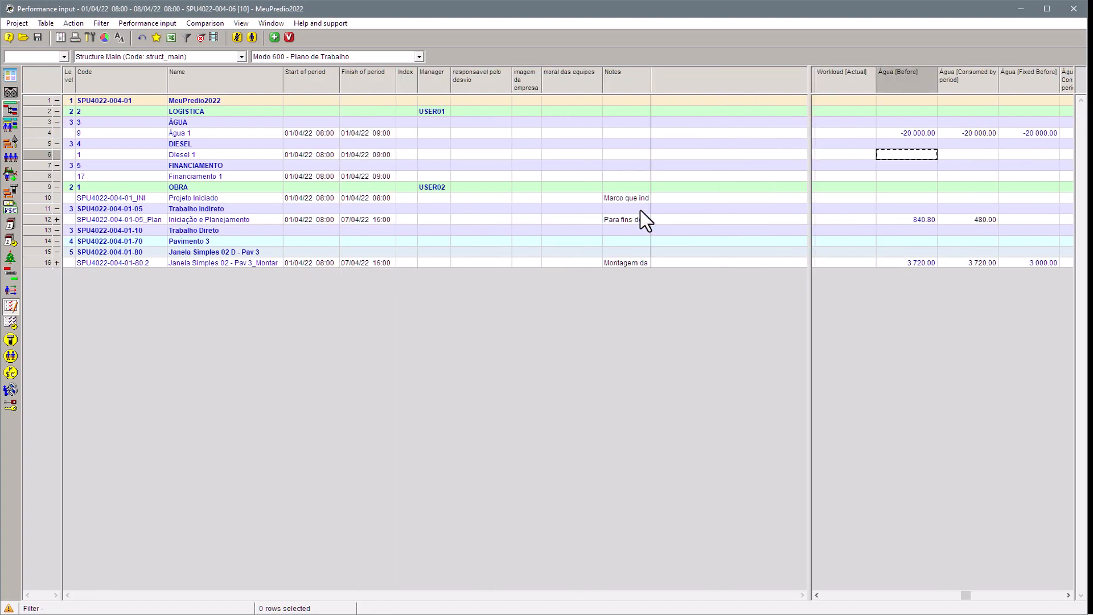
{"action": "left_click_drag", "start_coordinate": [809, 93], "coordinate": [421, 140]}
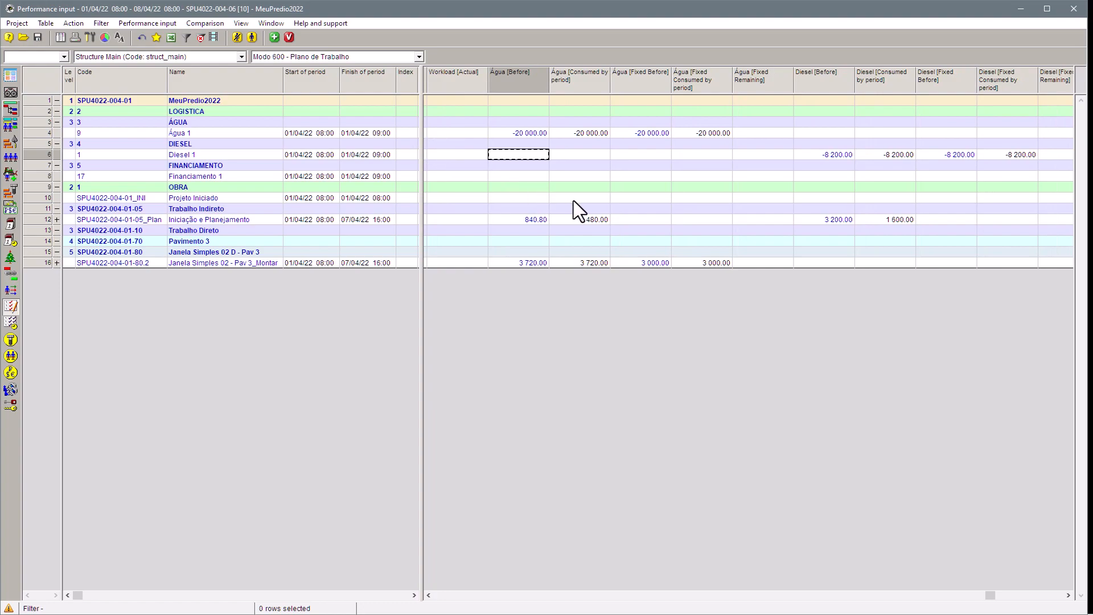